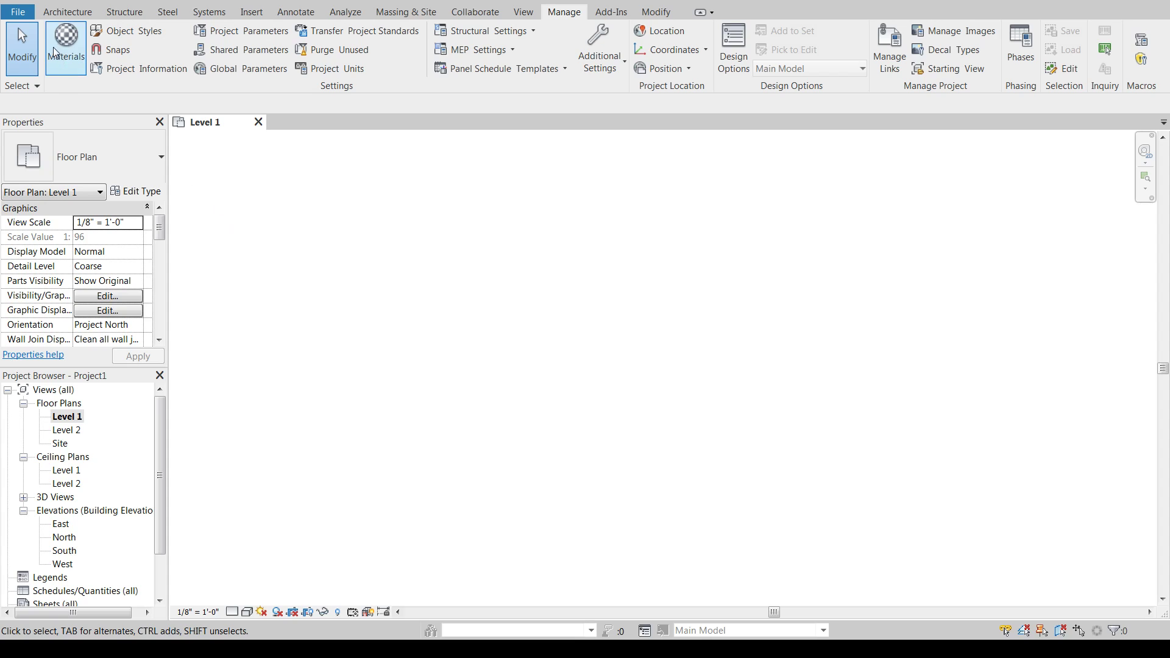
Open the Material Browser on Brick, Common's Appearance tab and move the window aside.
left_click(70, 61)
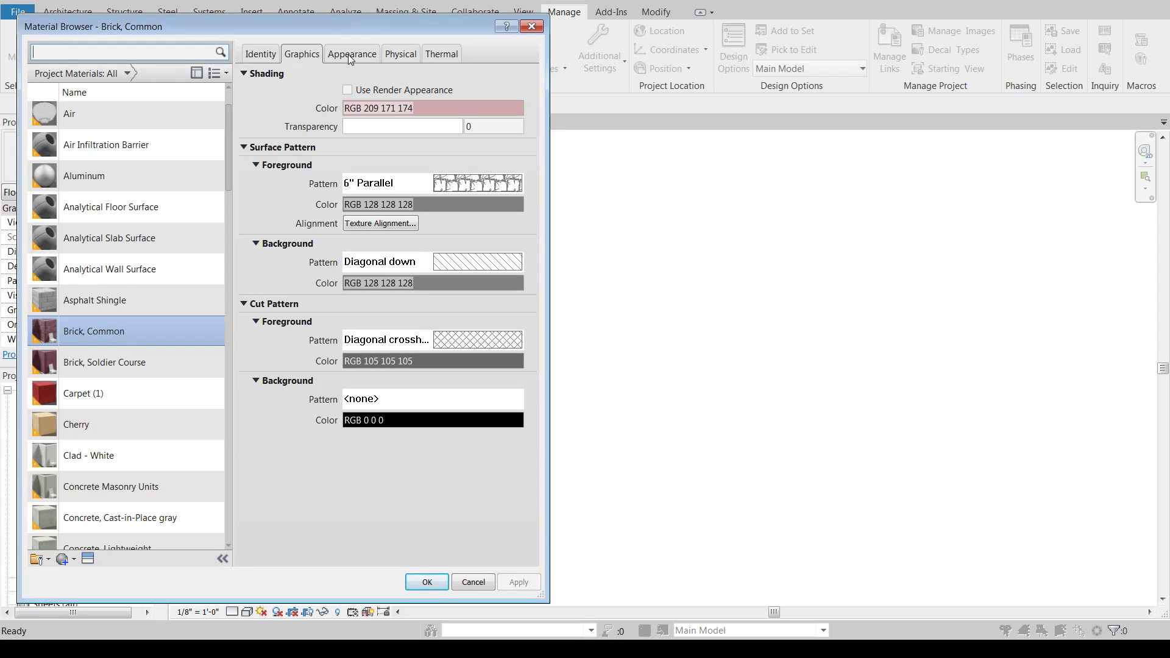
left_click(351, 55)
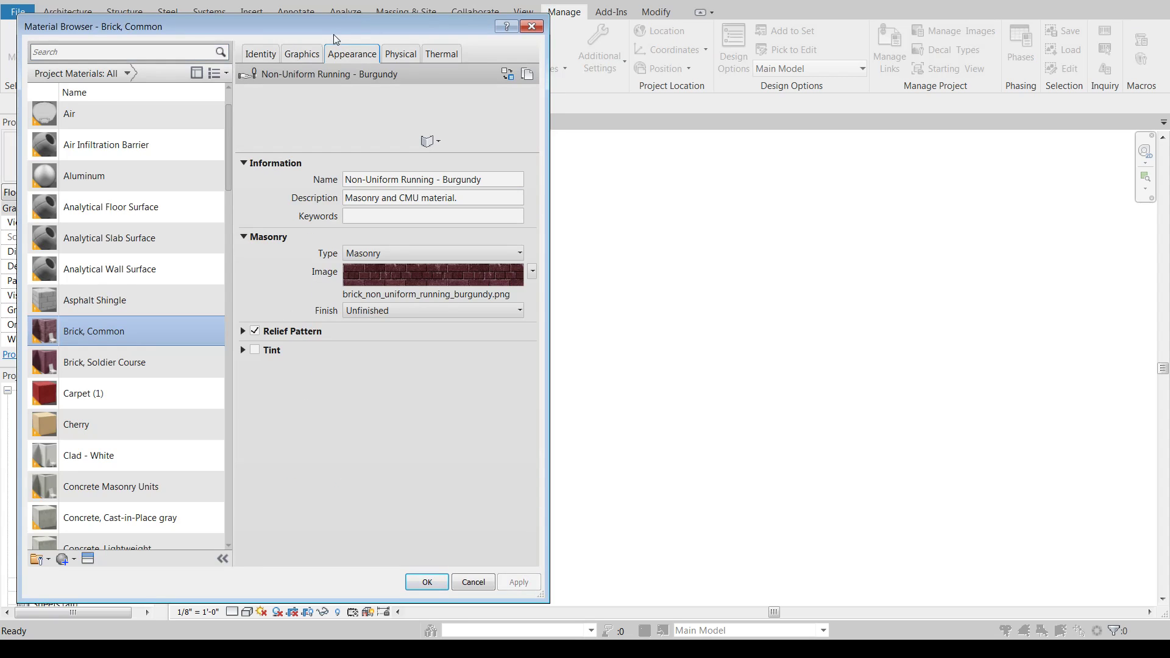
left_click_drag(334, 38, 637, 70)
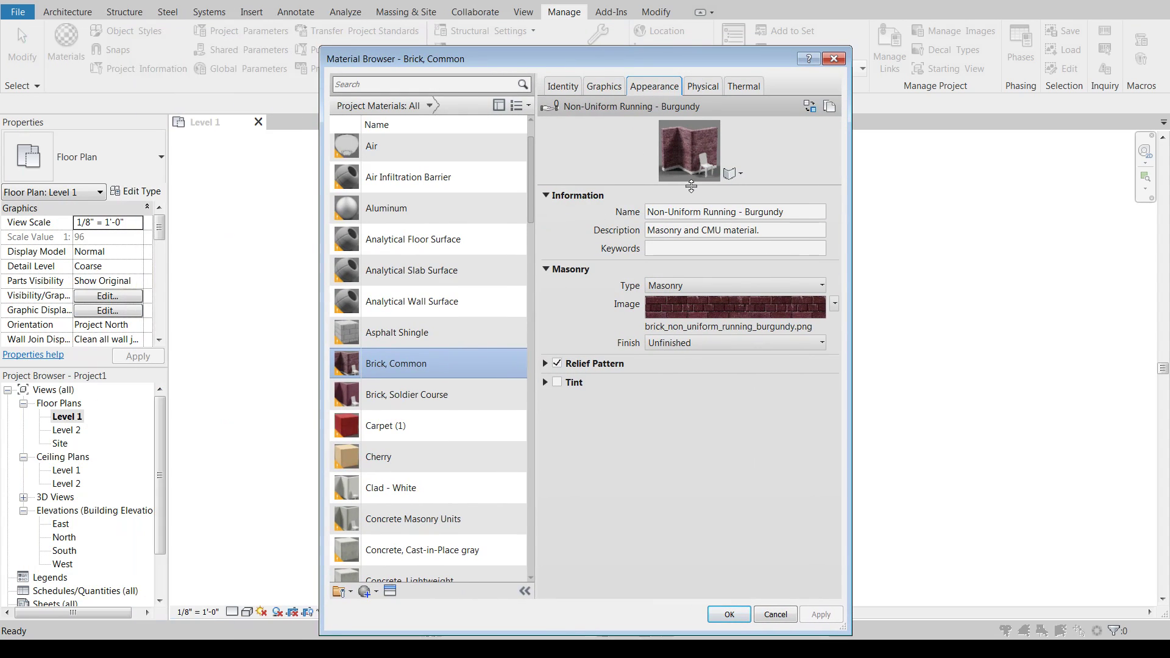
Drag the Brick, Common appearance preview down into a large rendered swatch.
left_click_drag(692, 186, 700, 362)
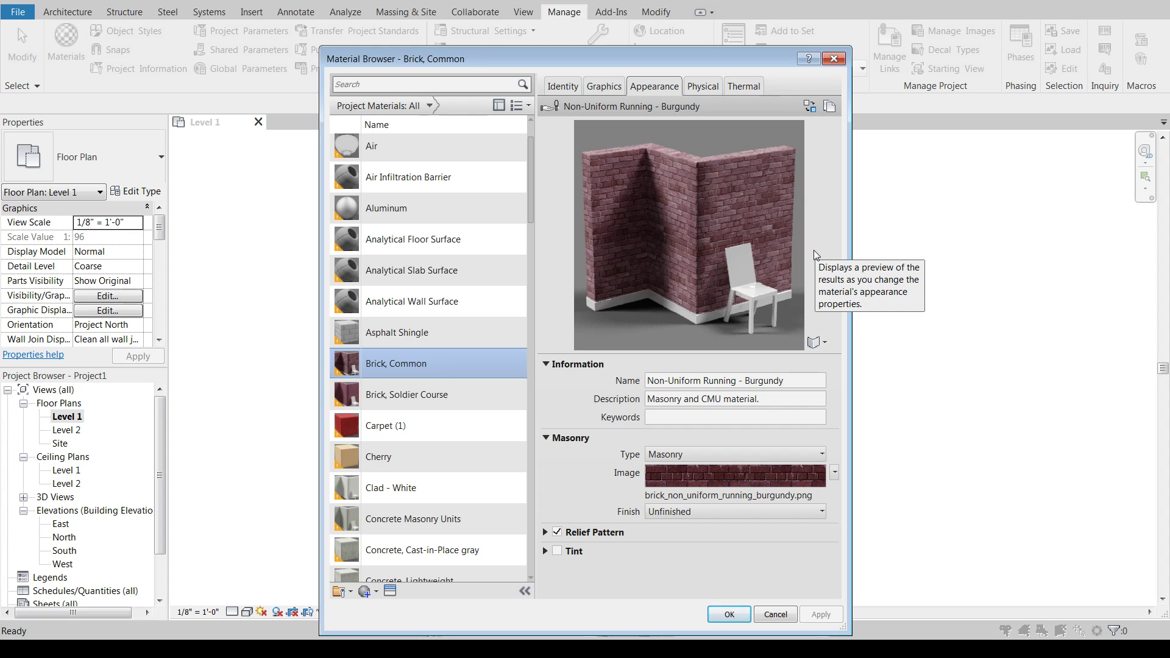
scroll(427, 494, "up", 1)
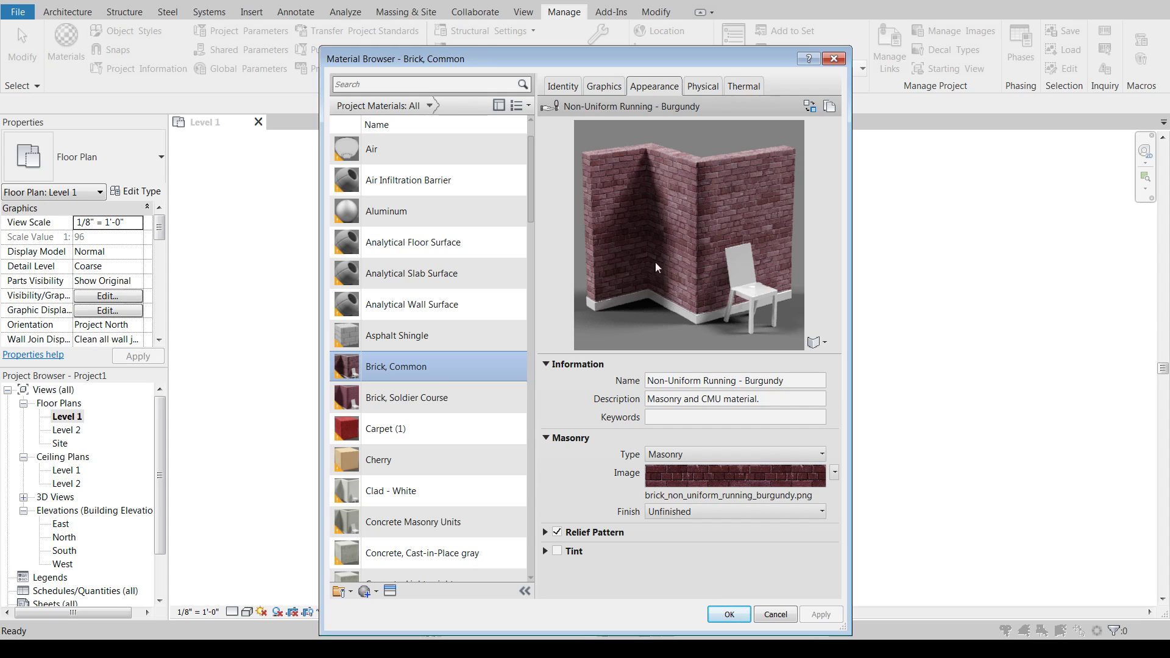
Leave the finish unchanged and raise the Relief Pattern bump amount from 0.15 to 1.88.
left_click(686, 514)
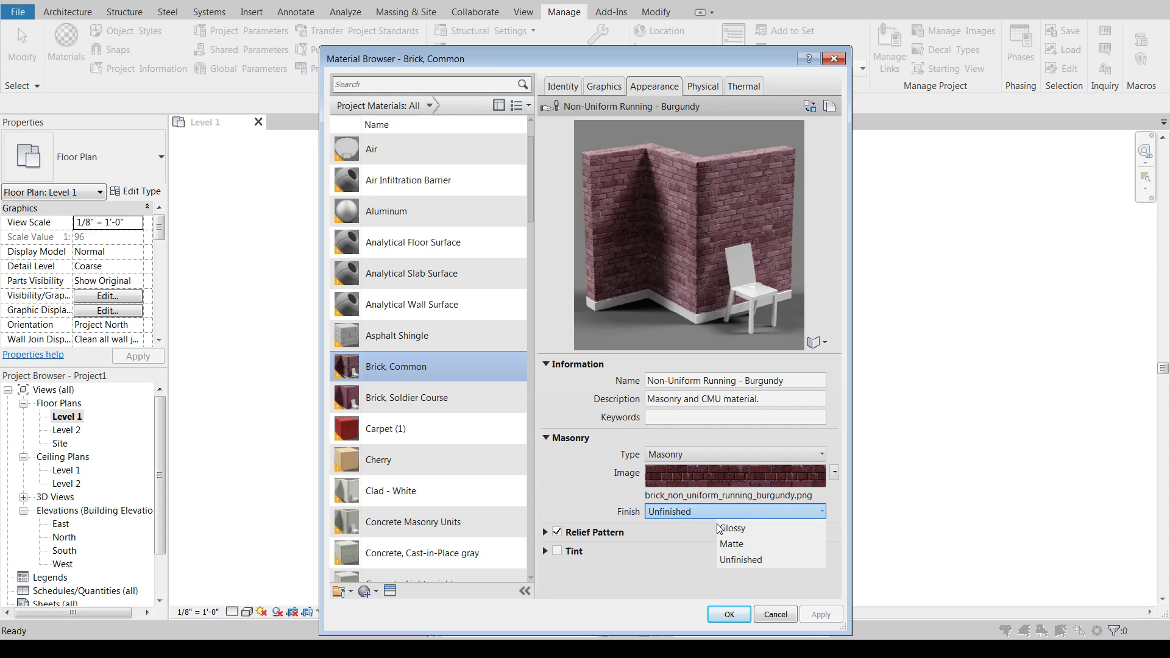
left_click(610, 482)
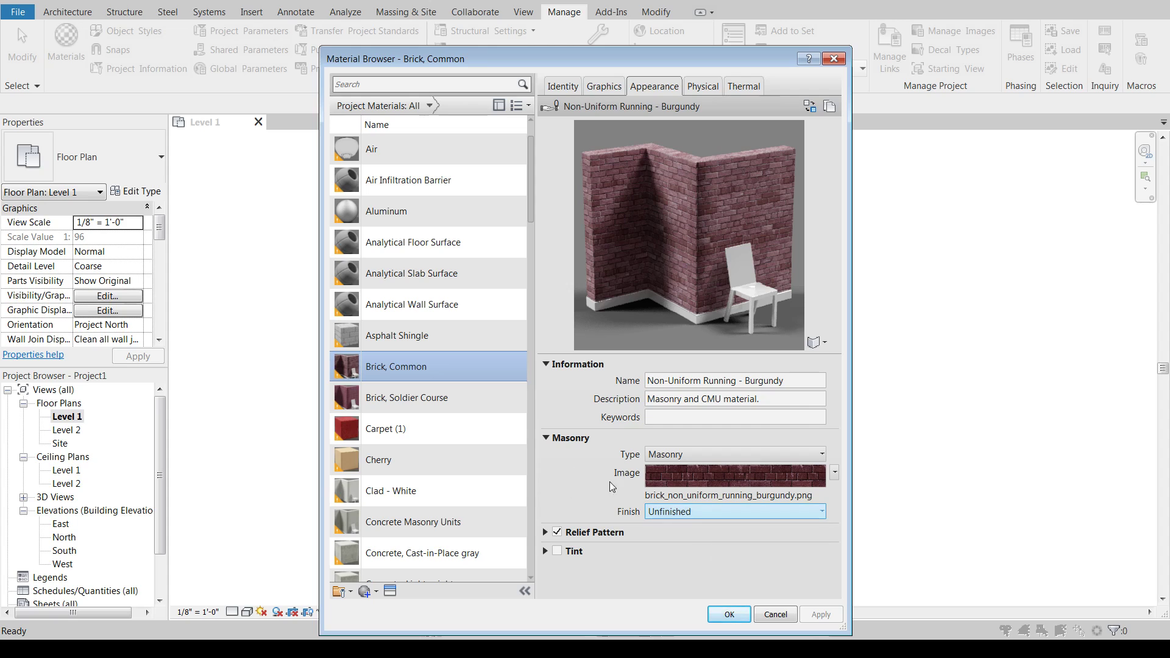
left_click(546, 532)
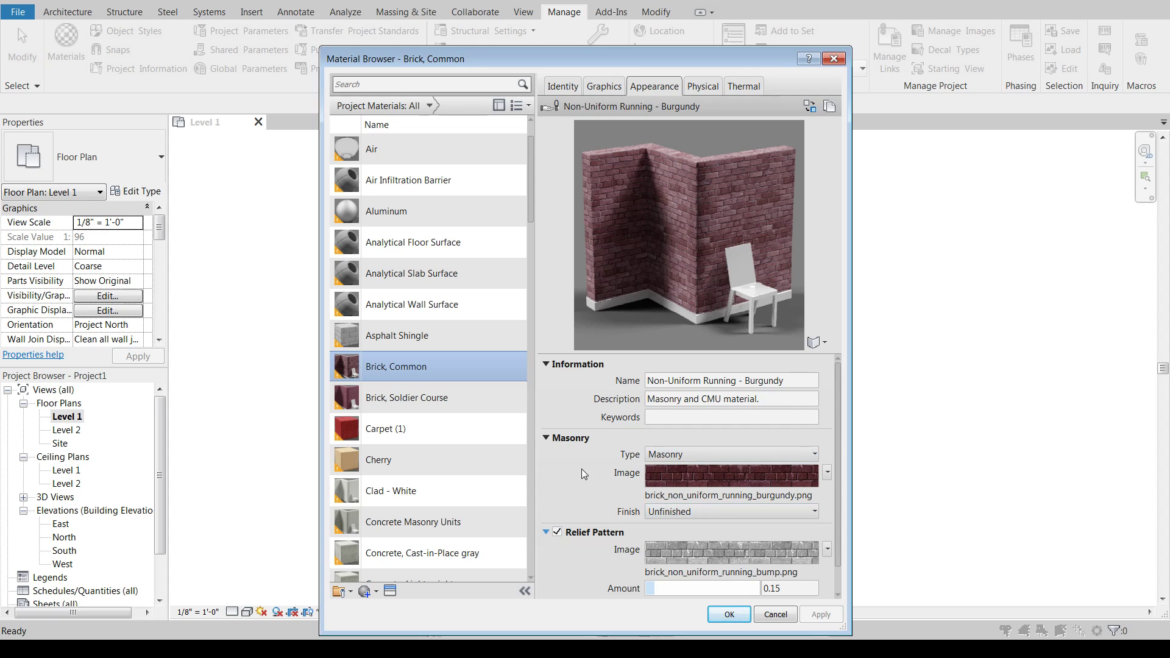
scroll(584, 518, "down", 1)
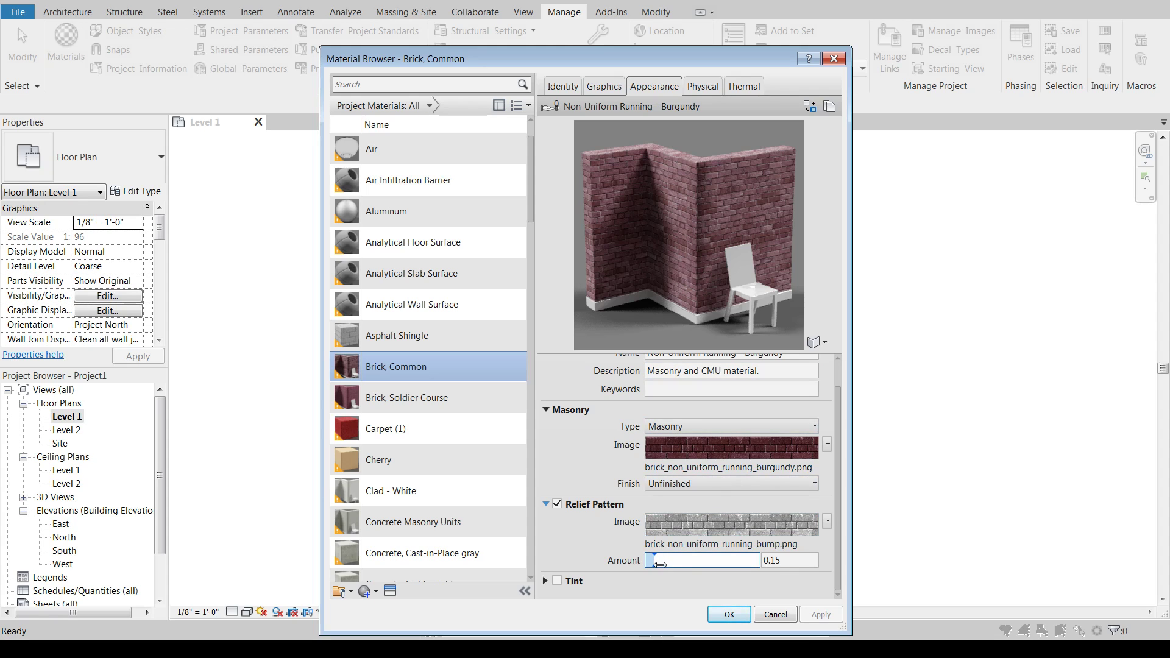
left_click_drag(657, 565, 754, 564)
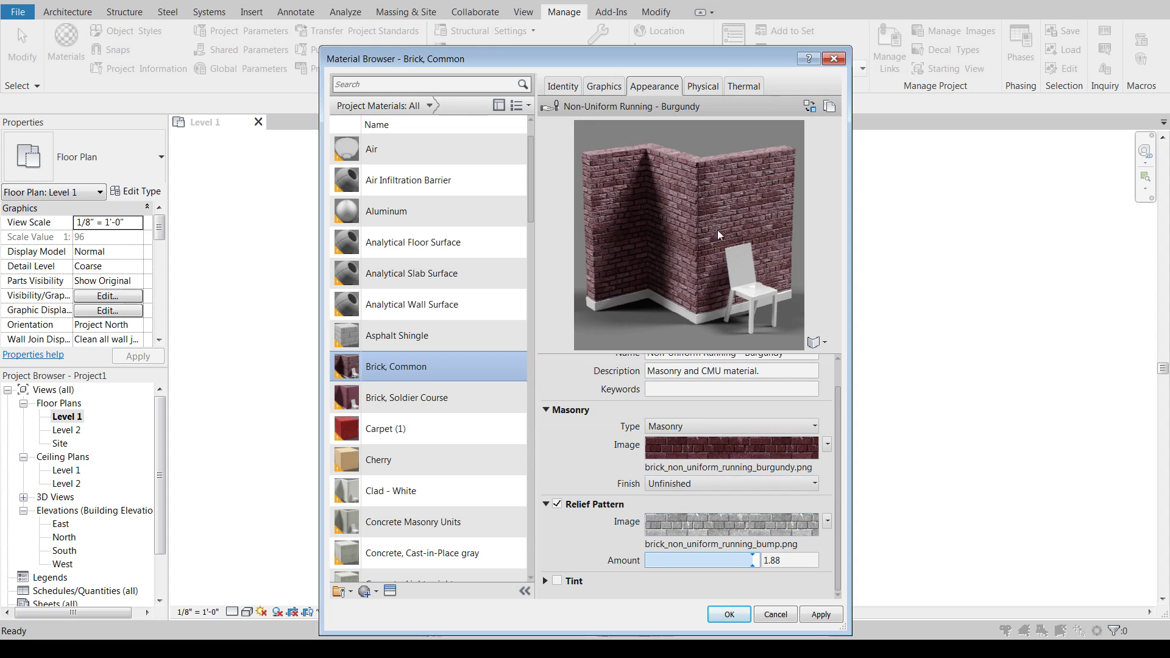
Enable a green RGB 29 131 41 tint on the brick, then switch tint back off.
left_click(546, 582)
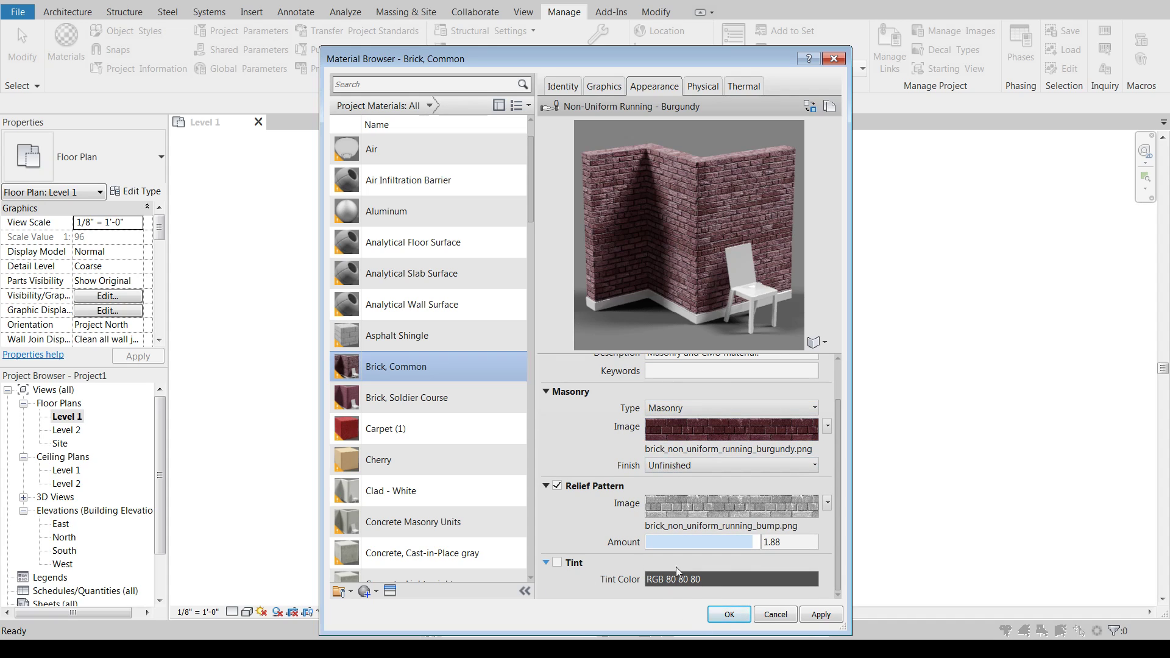
left_click(557, 562)
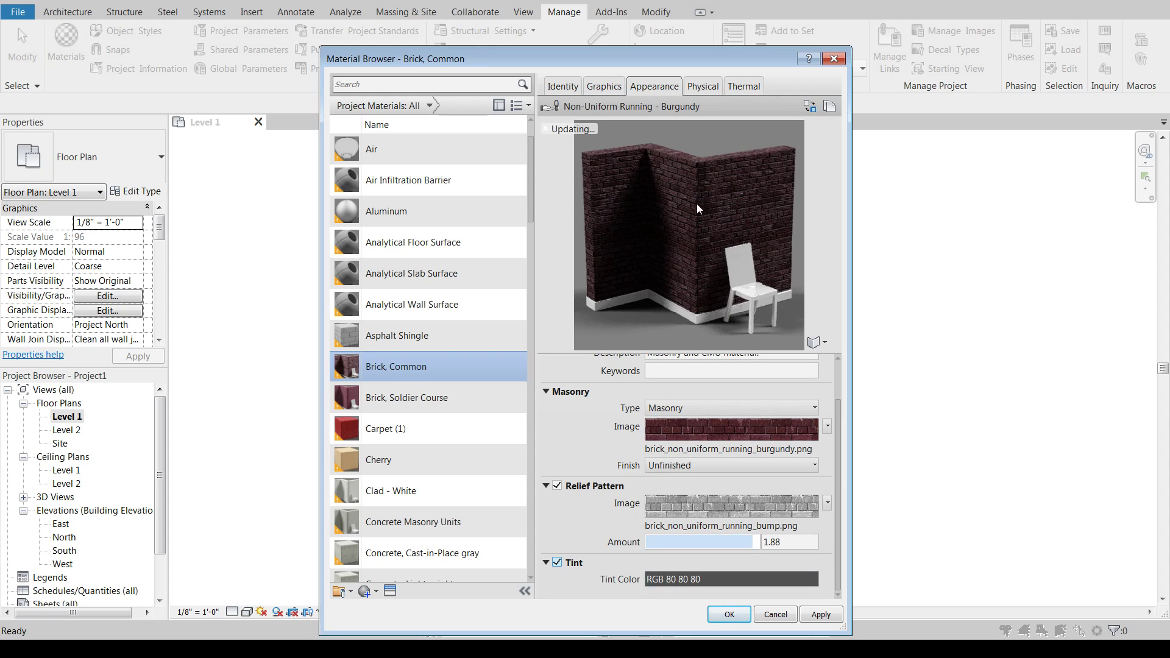
left_click(661, 580)
left_click(629, 320)
left_click(656, 480)
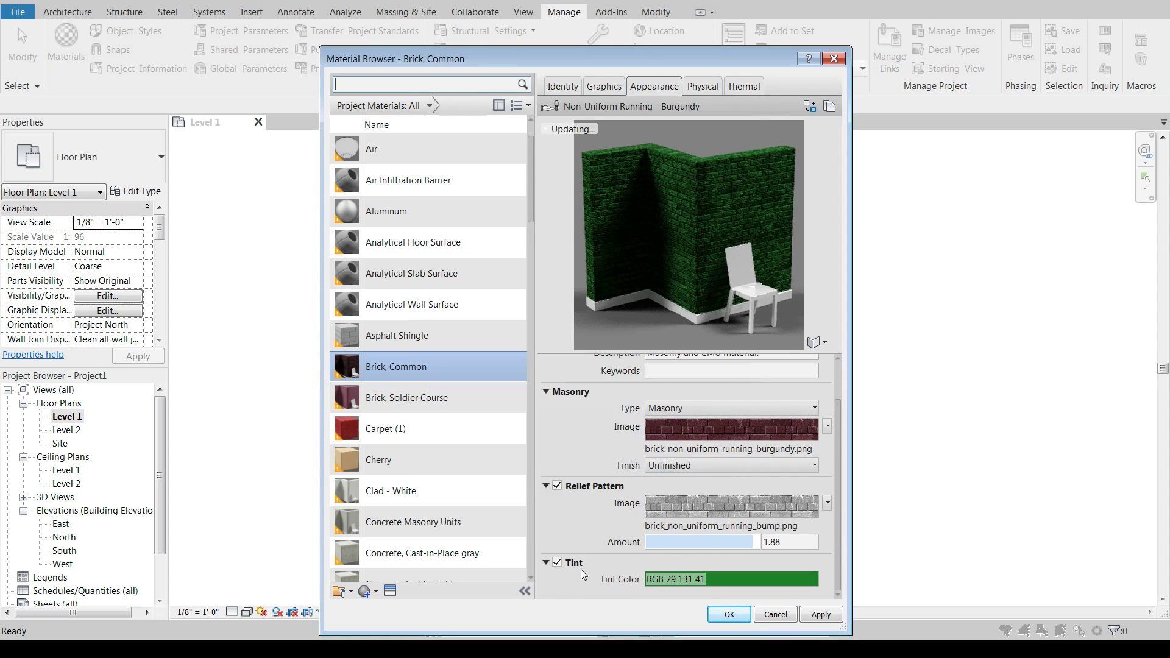
left_click(558, 562)
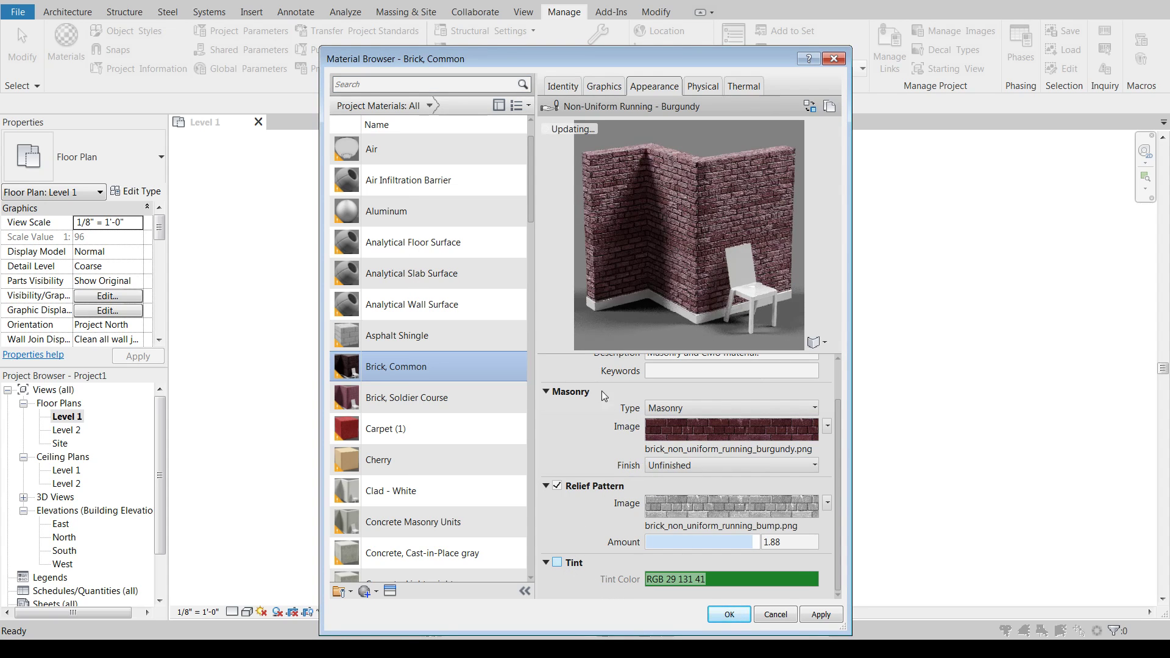
scroll(657, 361, "up", 2)
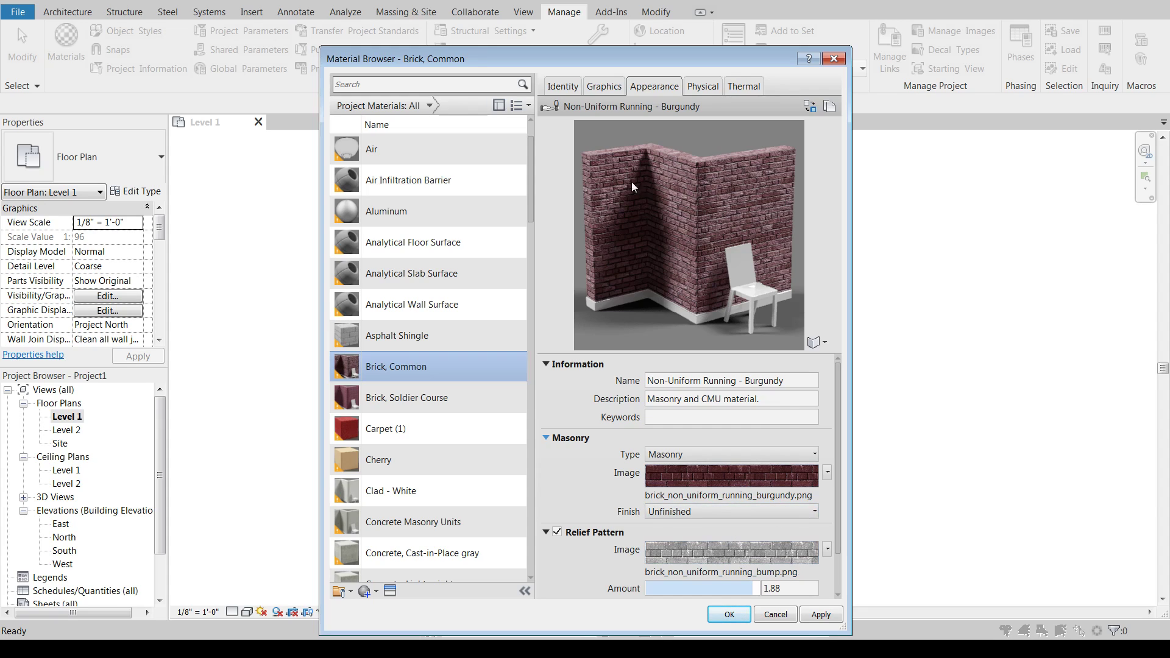
Open the Texture Editor for the burgundy brick image and enlarge it to show all settings.
left_click(827, 473)
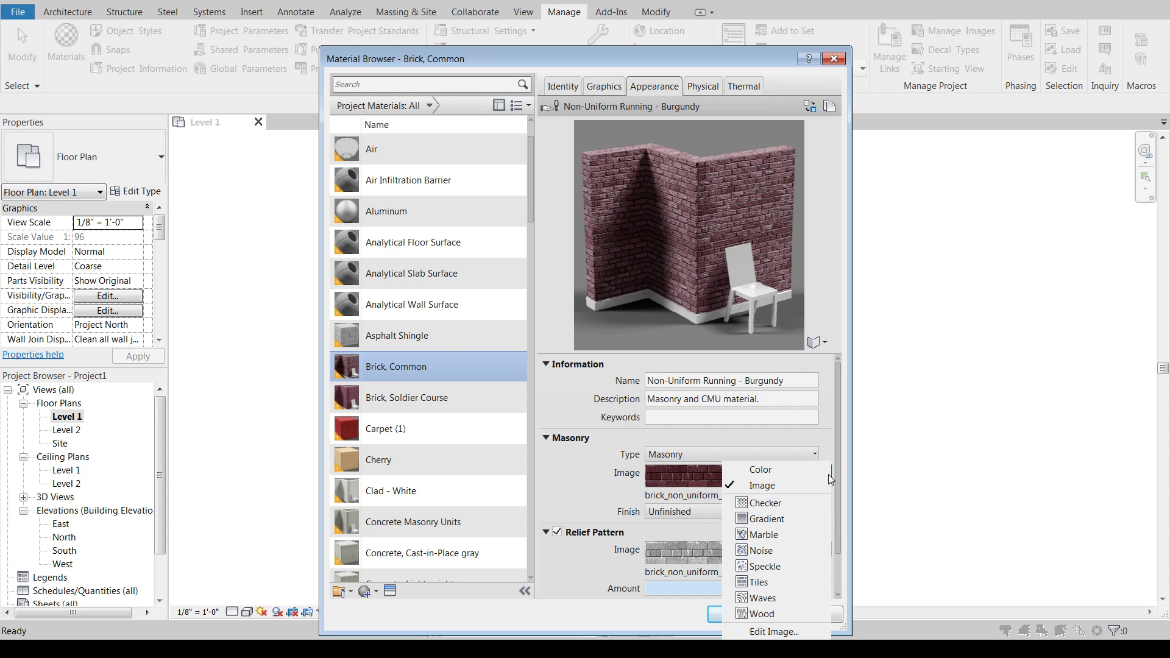
left_click(780, 632)
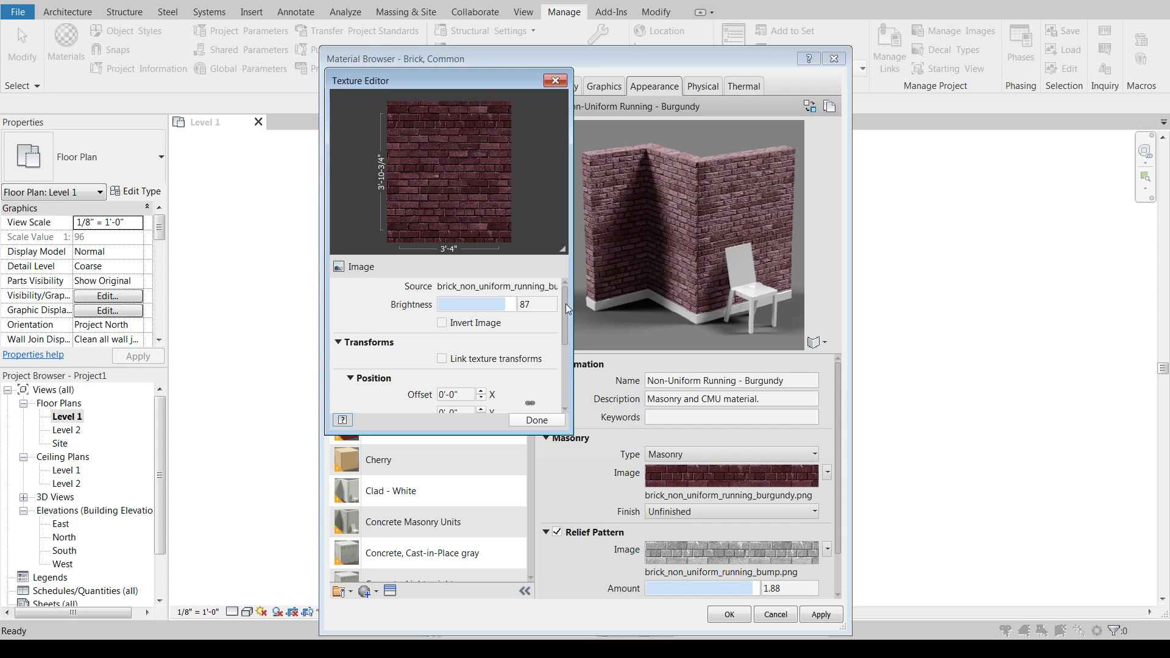
left_click_drag(566, 298, 568, 313)
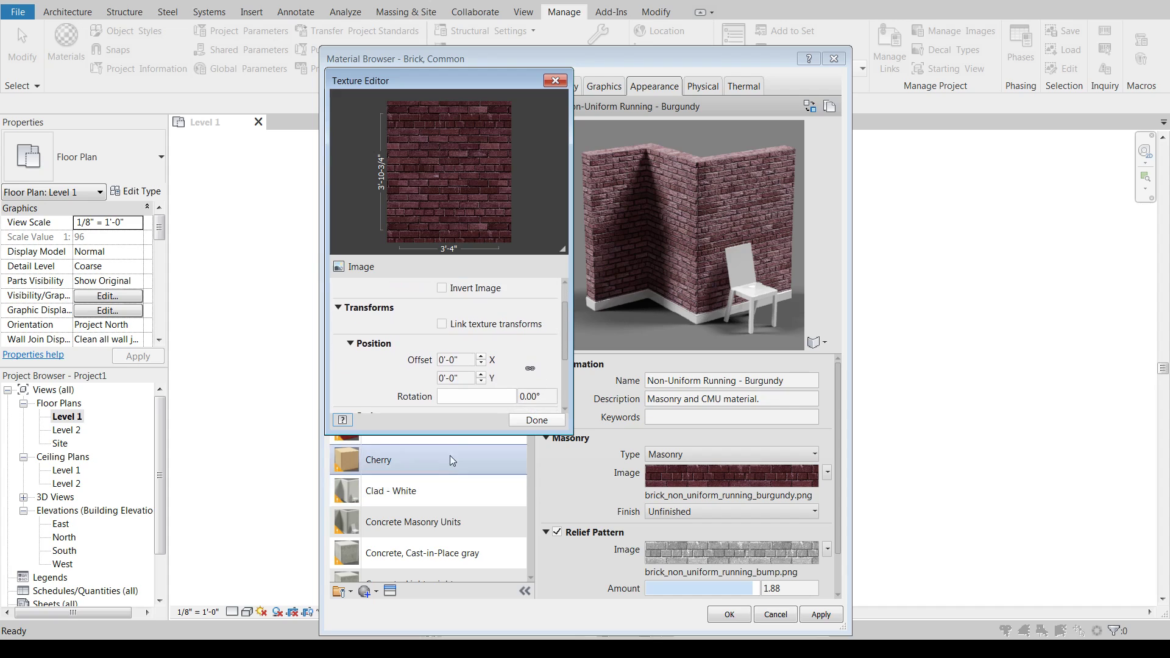
left_click_drag(455, 436, 472, 609)
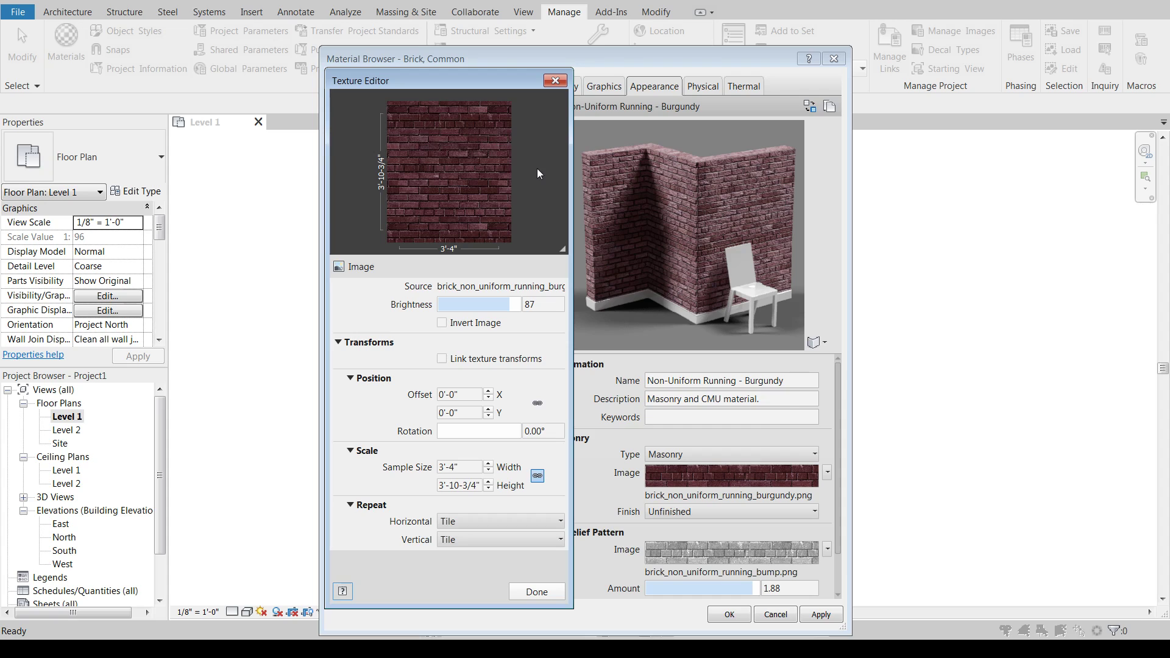
Unlink width from height and set the brick image's sample width to 4'-6".
left_click(538, 477)
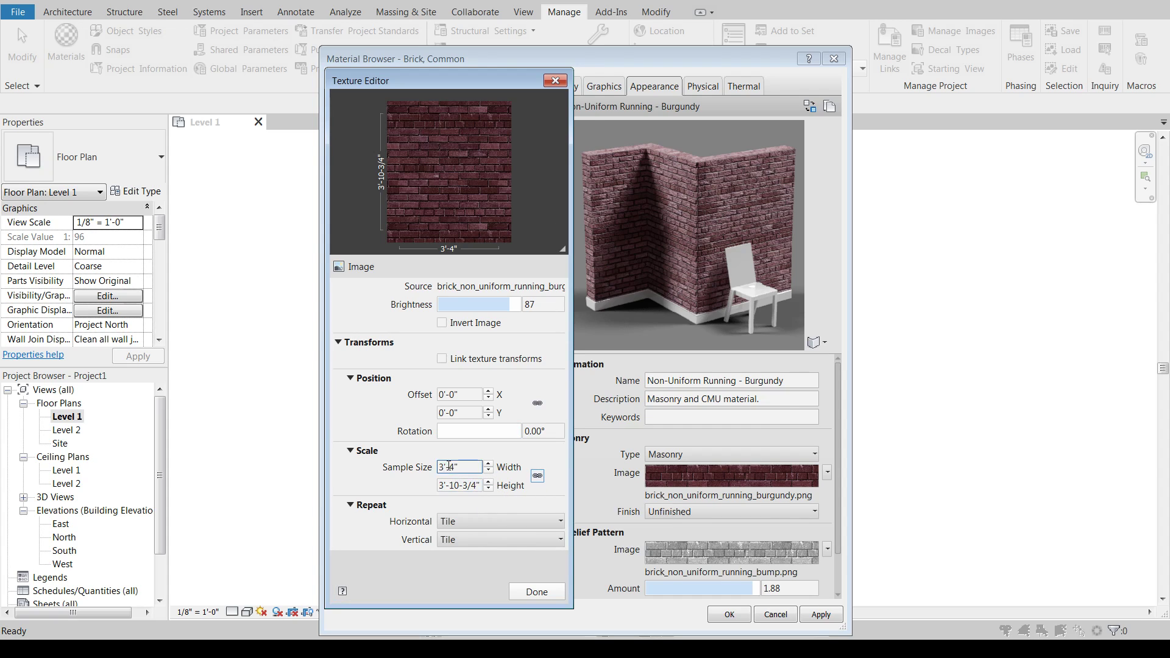
left_click(480, 467)
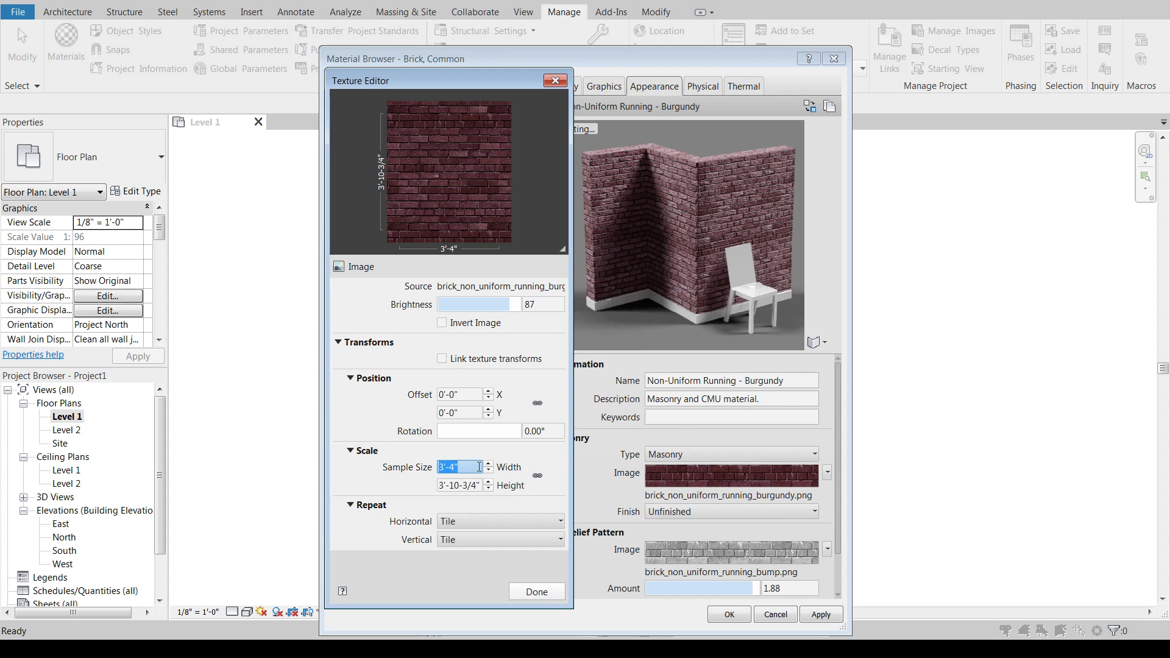
type("4'-6\"")
key("Return")
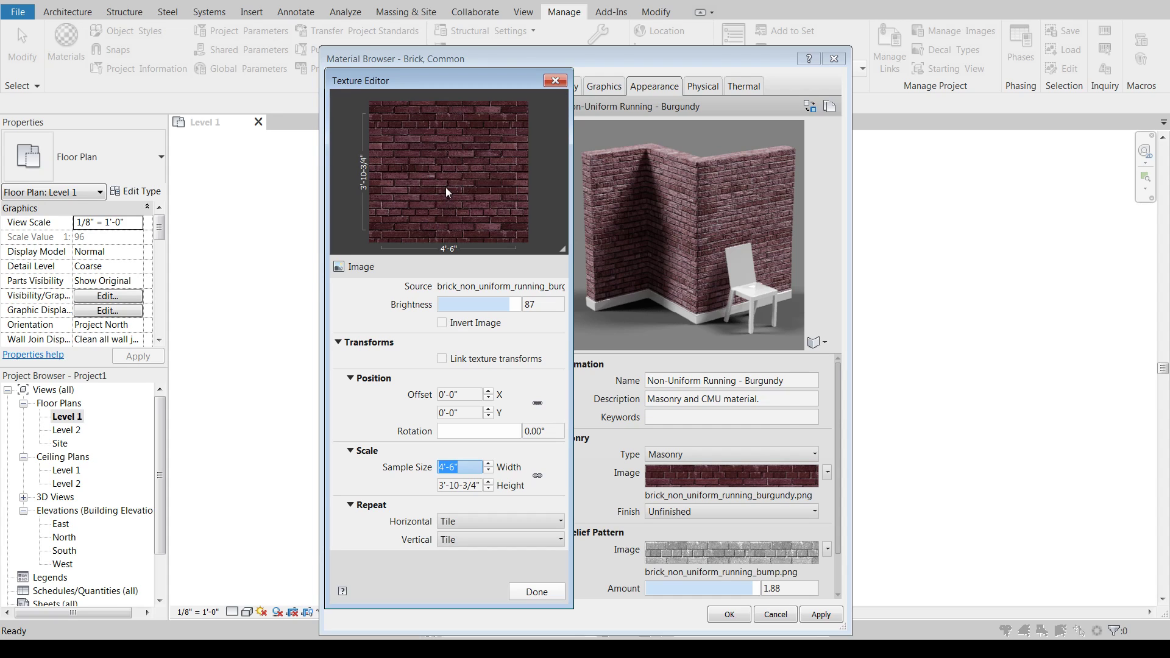
Close the brick image editor and set the bump image's sample width to 4'-6".
left_click(537, 592)
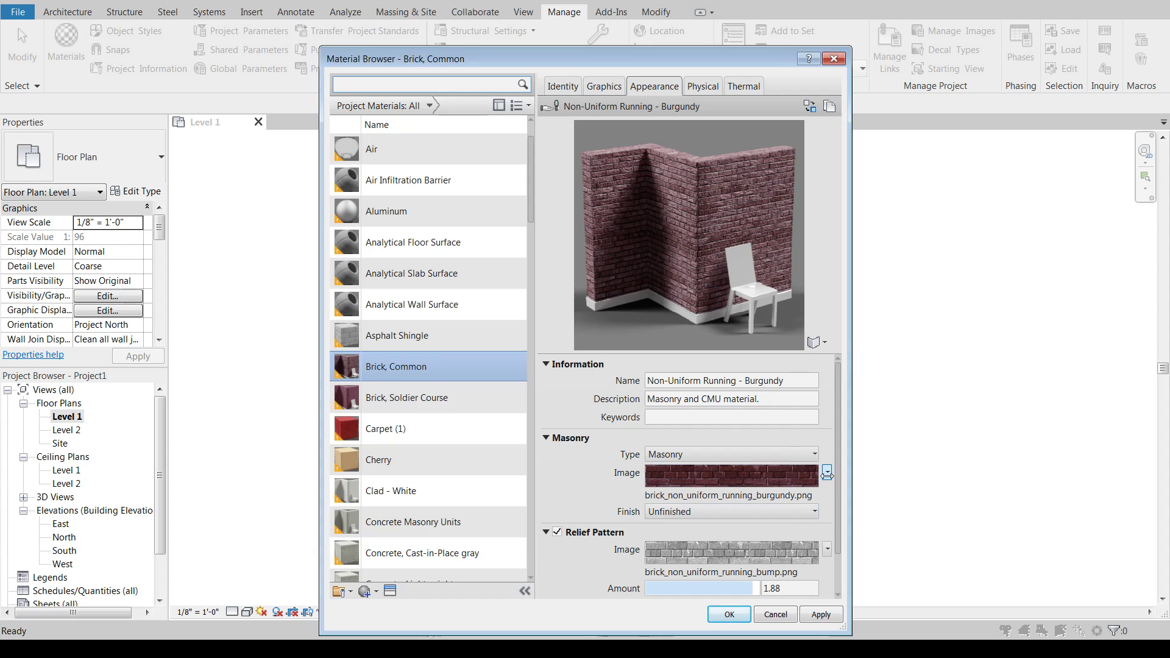
left_click(827, 549)
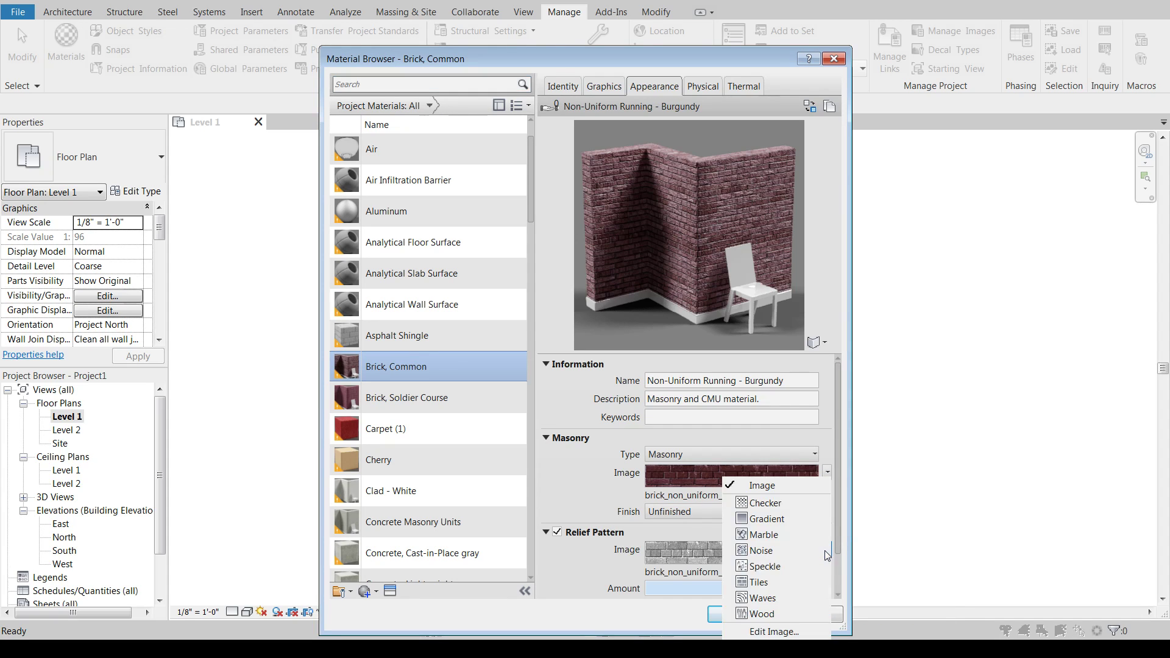
left_click(773, 631)
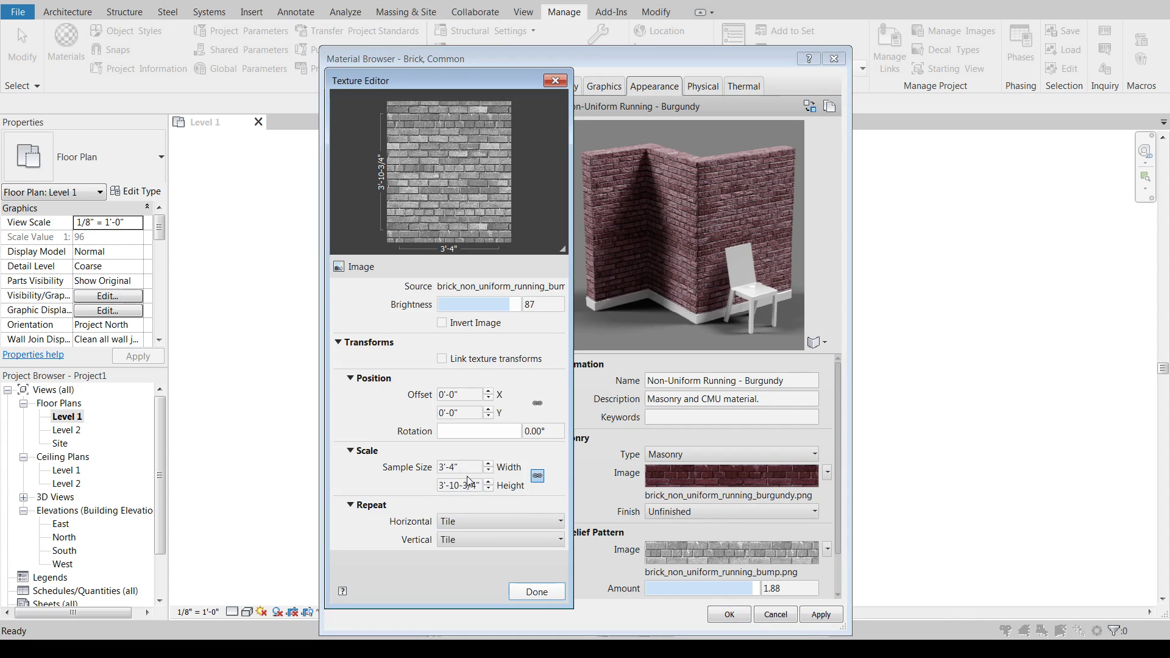
double_click(474, 467)
type("4'-6\"")
key("Return")
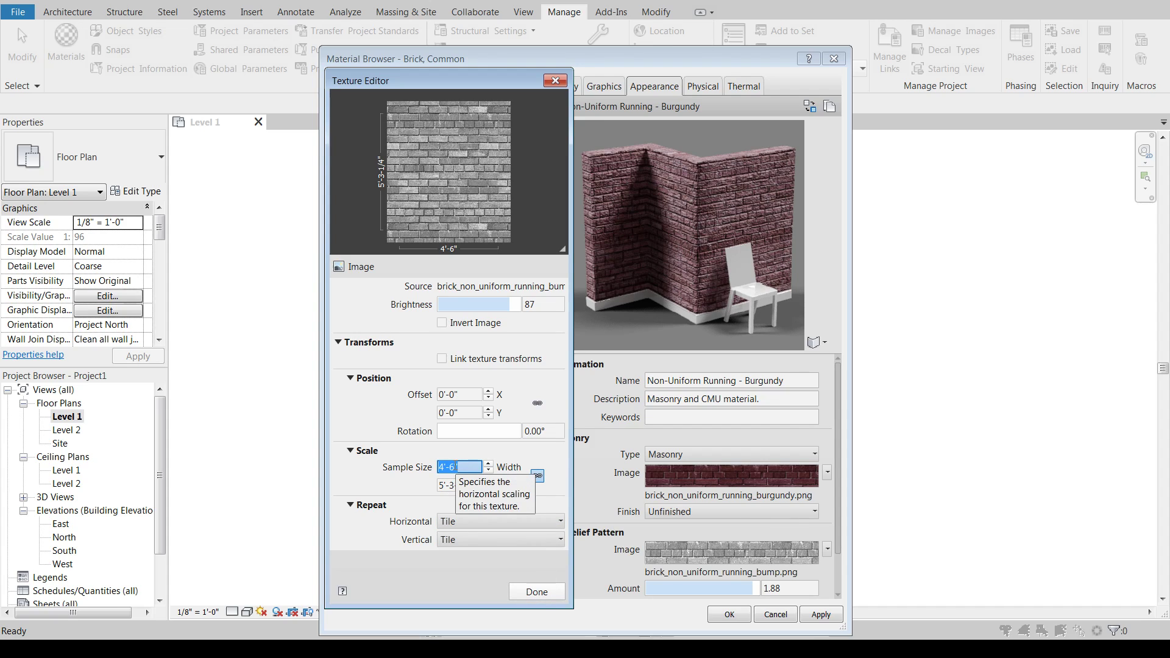
Try a 3'-4" bump texture width, restore 4'-6", and close the Texture Editor.
type("3'4")
key("Return")
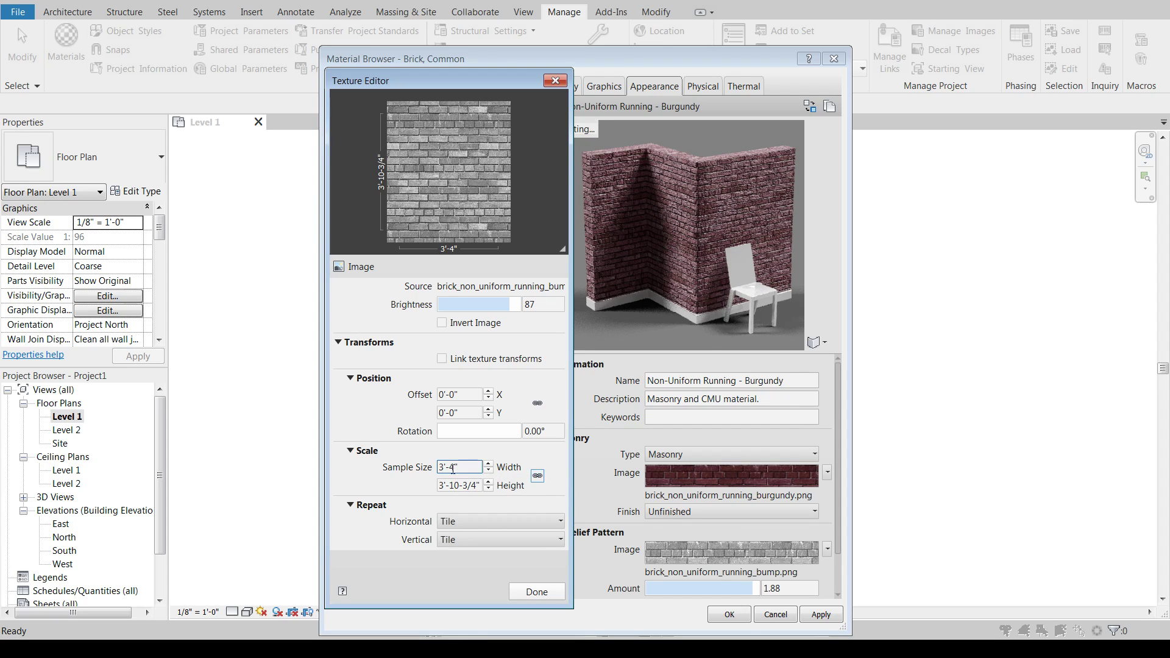
type("4'6")
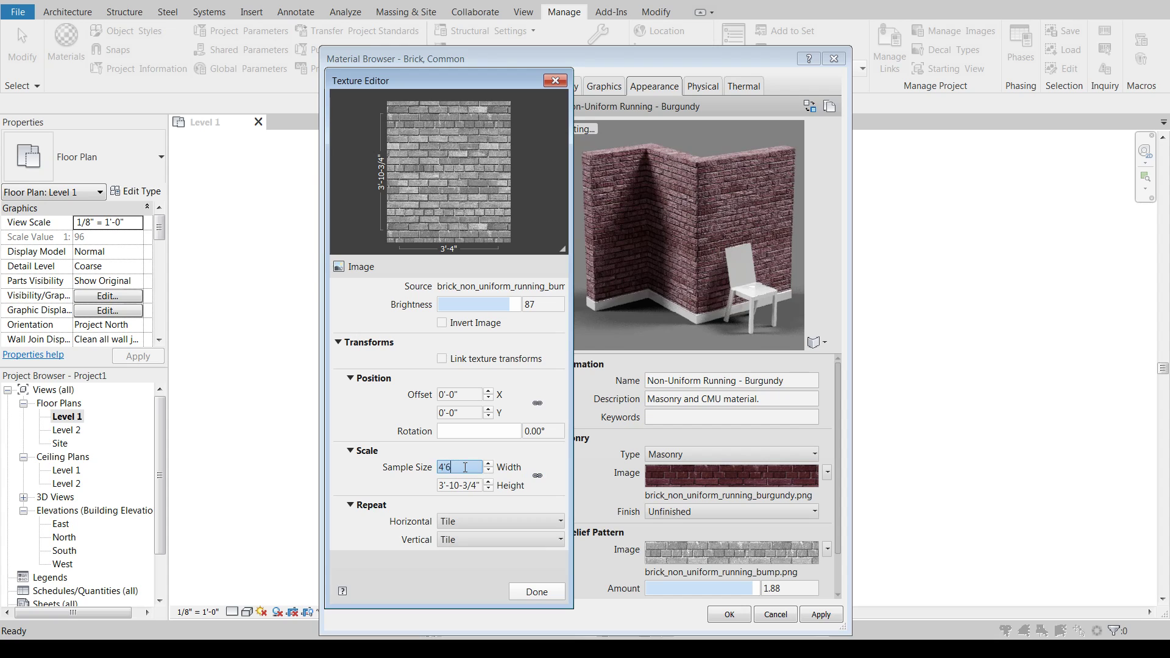
key("Return")
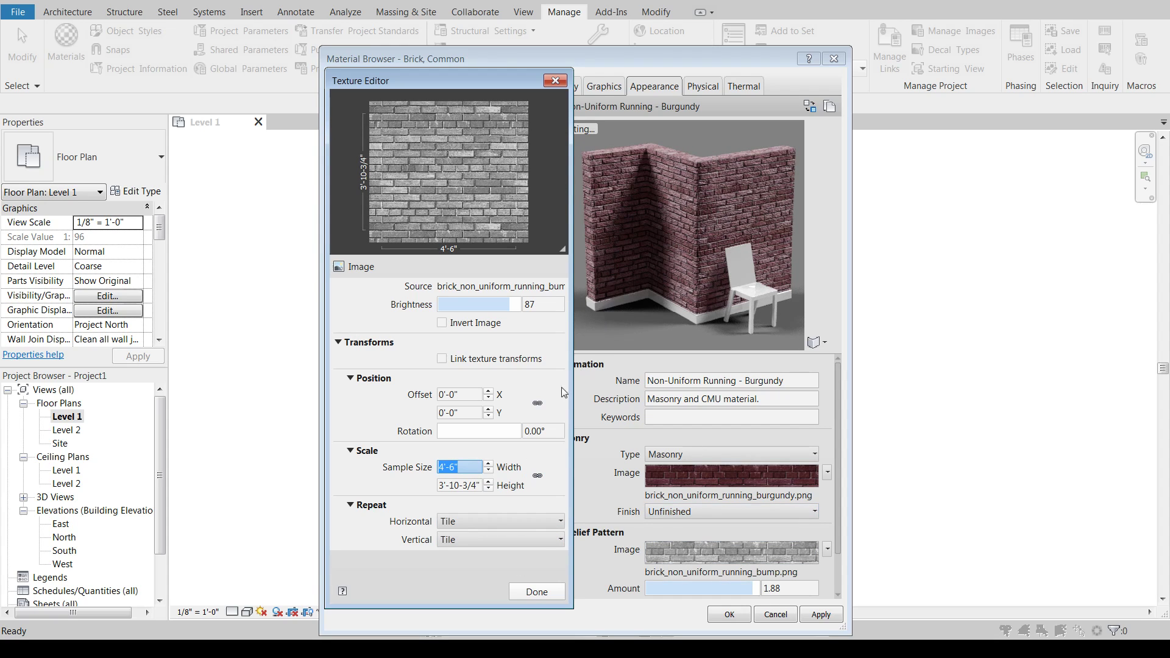
left_click(537, 592)
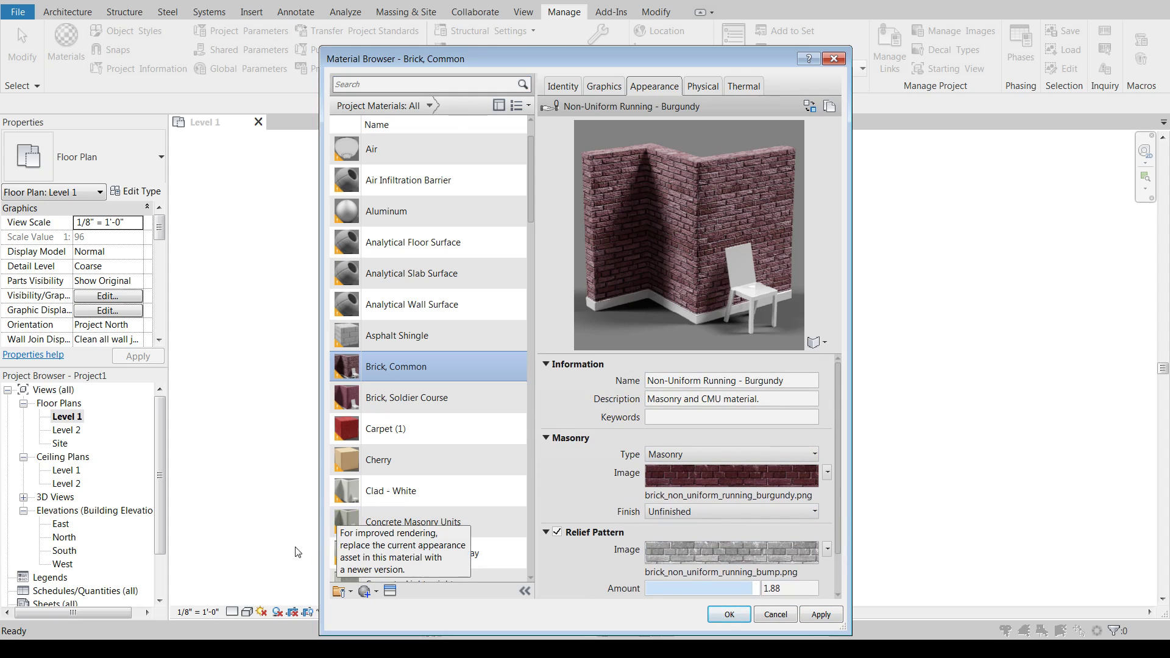
Create Default New Material, shrink its preview, and collapse the Information section.
scroll(369, 573, "down", 1)
left_click(373, 591)
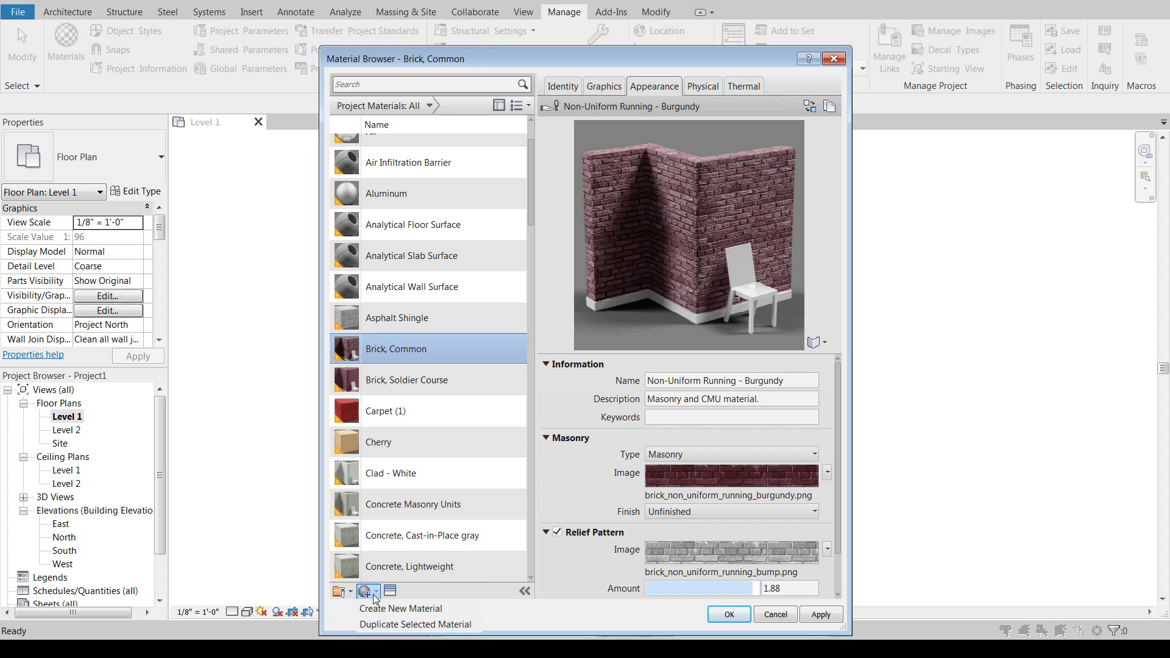
left_click(386, 609)
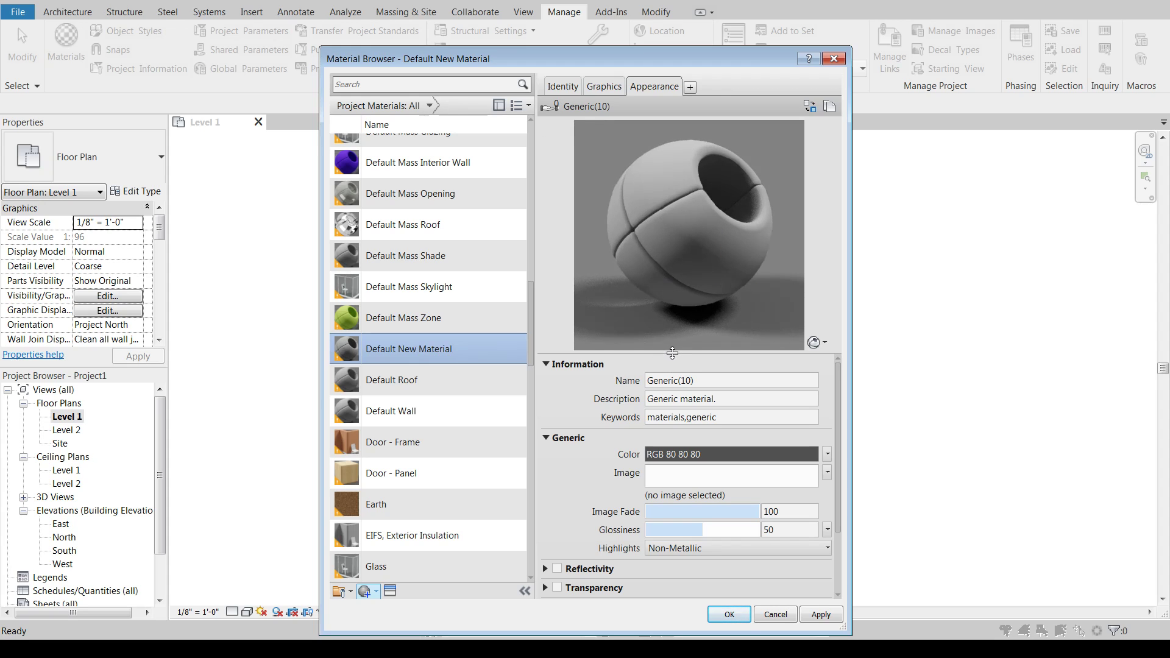
left_click_drag(666, 356, 684, 285)
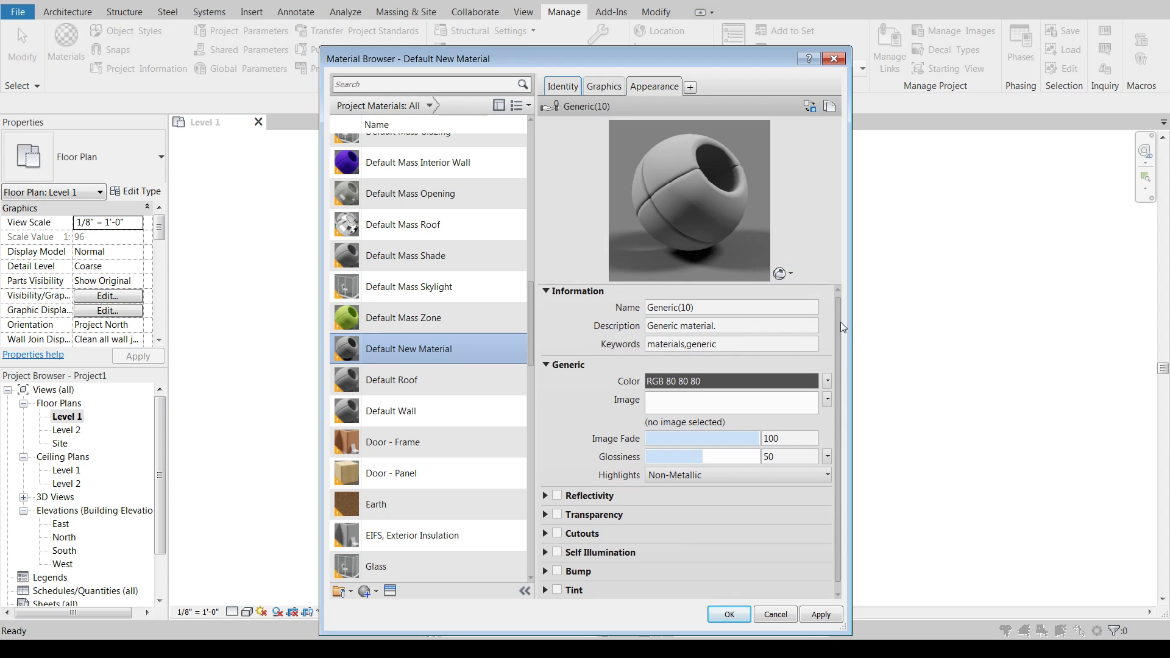
scroll(840, 322, "down", 1)
scroll(843, 334, "up", 1)
left_click(695, 312)
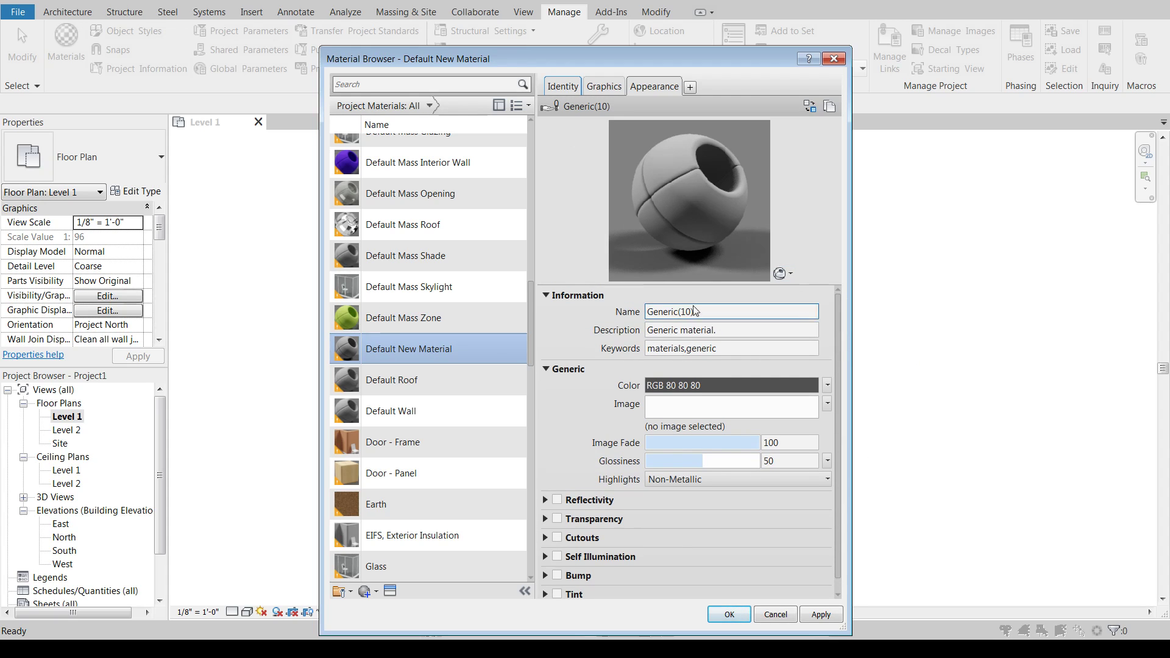
left_click(550, 295)
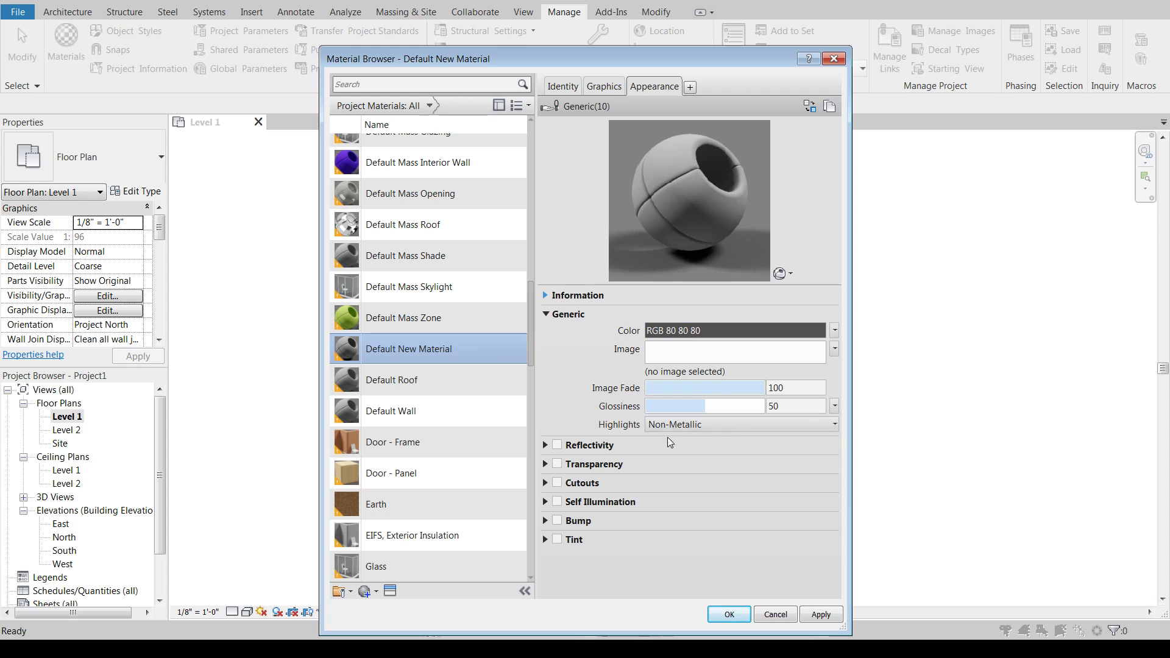
Keep Highlights Non-Metallic and enable Reflectivity on the new material.
left_click(722, 419)
left_click(712, 423)
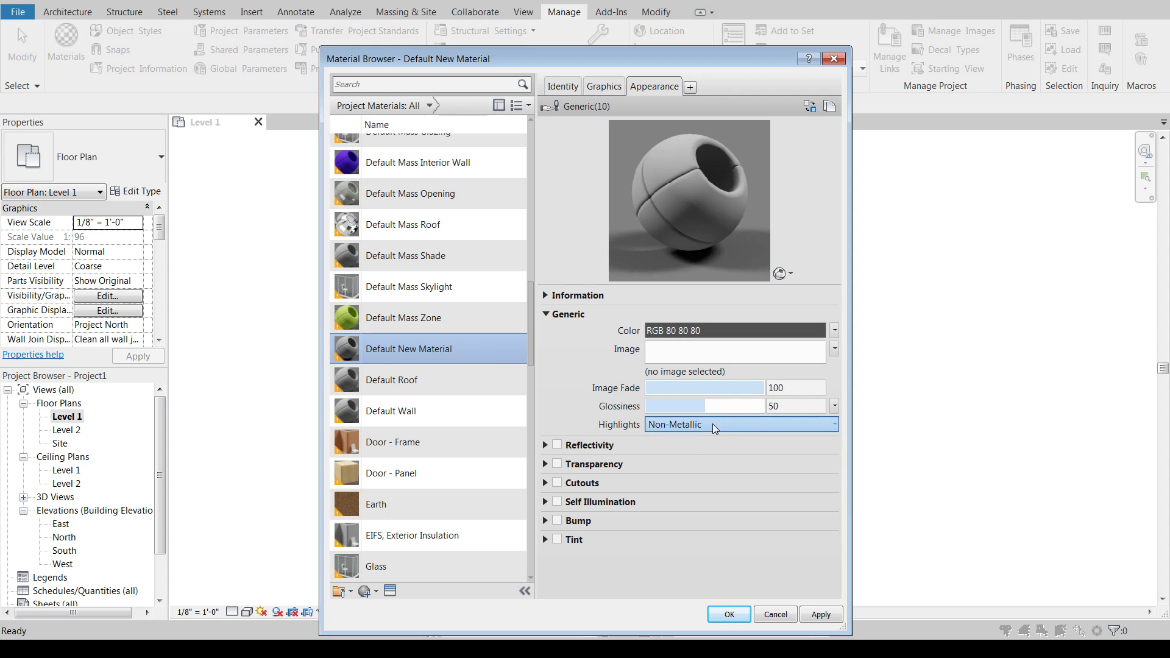
left_click(712, 423)
left_click(681, 425)
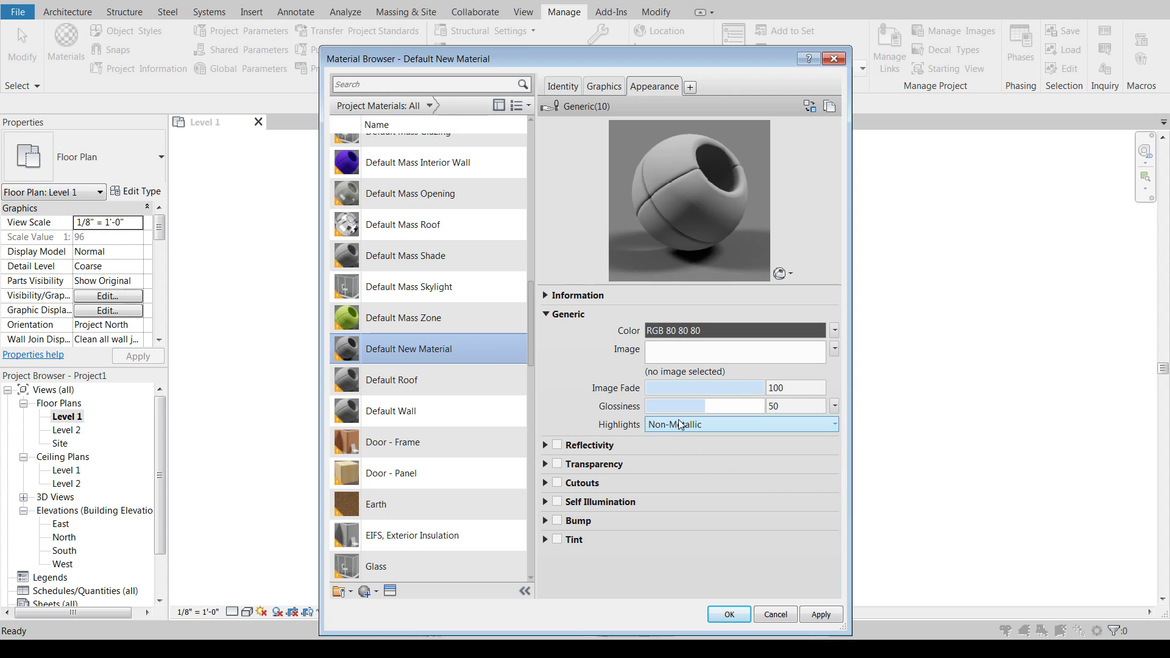
left_click(547, 444)
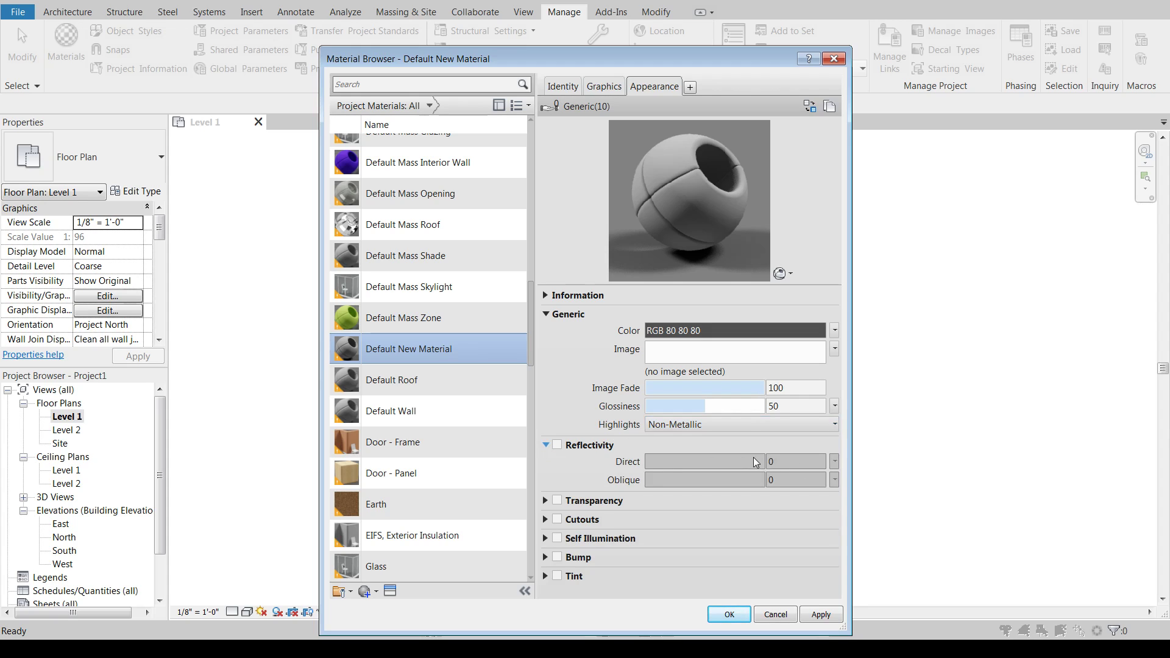
left_click(557, 445)
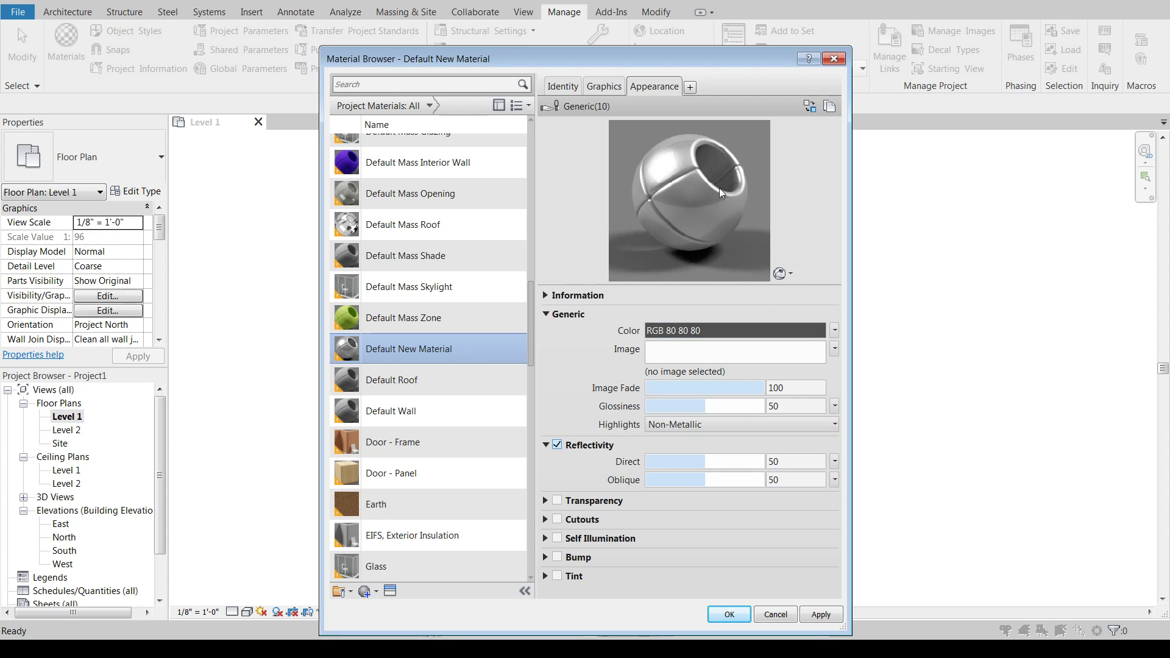
Preview the material on Scene > Walls and set Direct reflectivity 24, Glossiness 27.
left_click(783, 274)
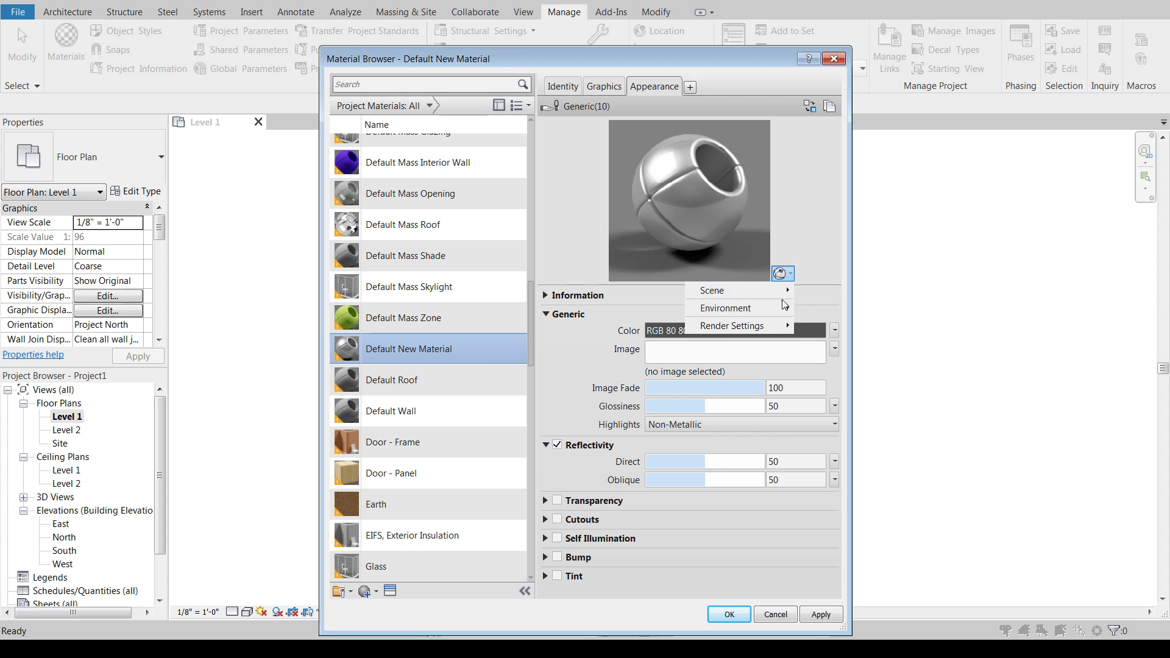
mouse_move(770, 288)
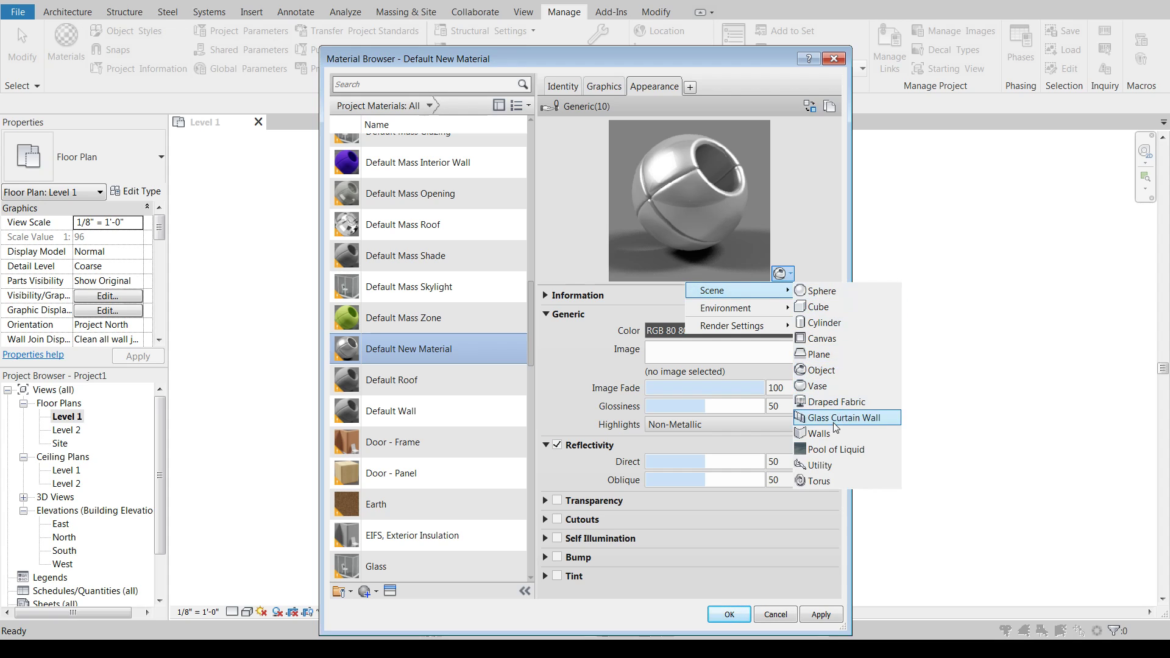
left_click(820, 433)
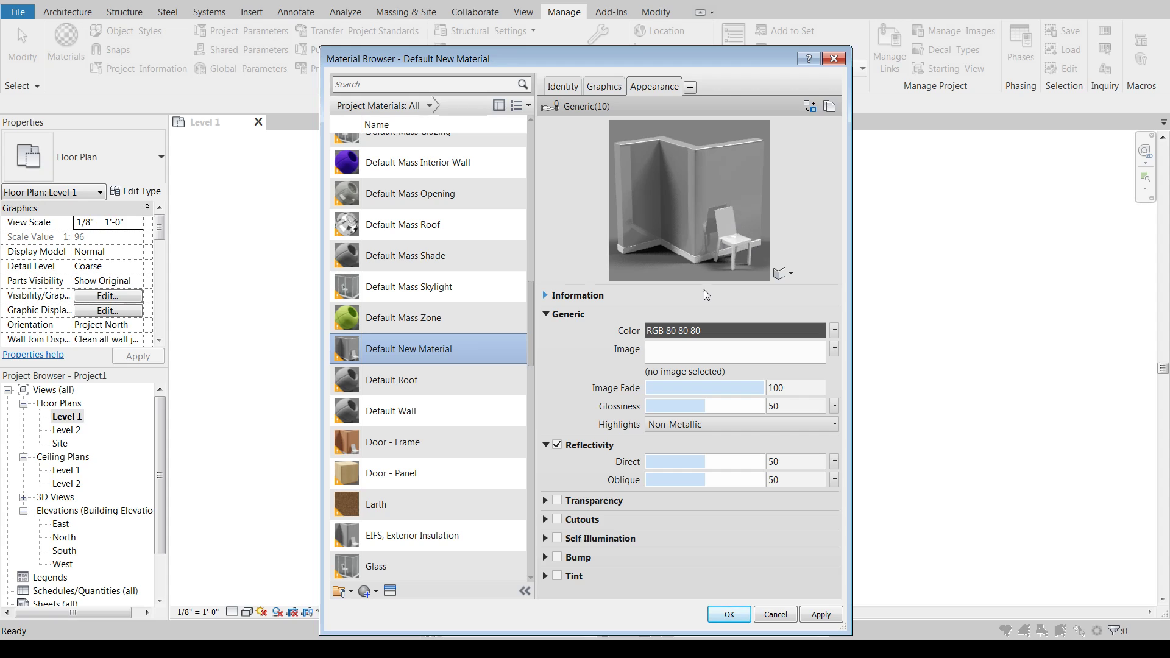
left_click_drag(711, 461, 676, 480)
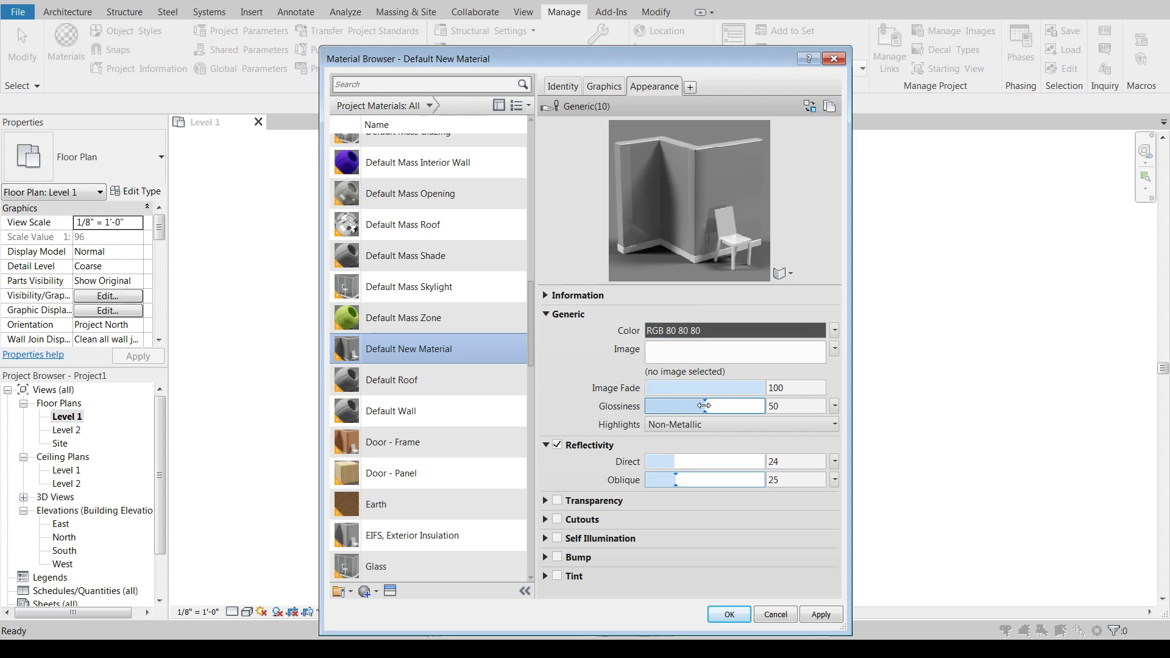
left_click_drag(704, 406, 678, 405)
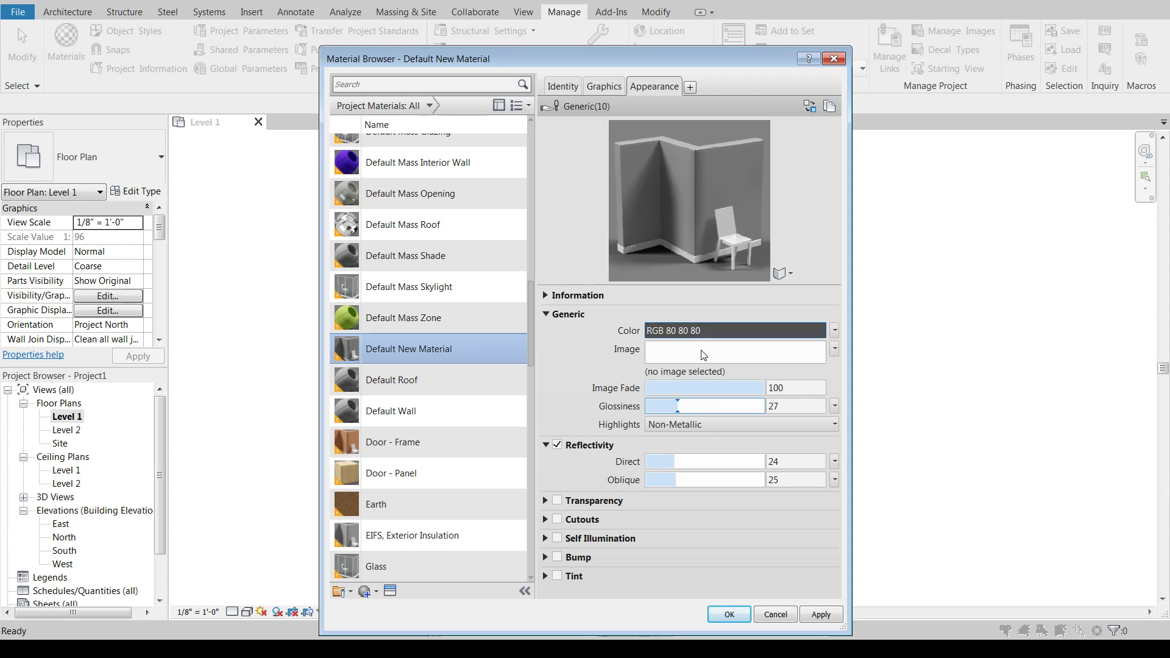
left_click(546, 500)
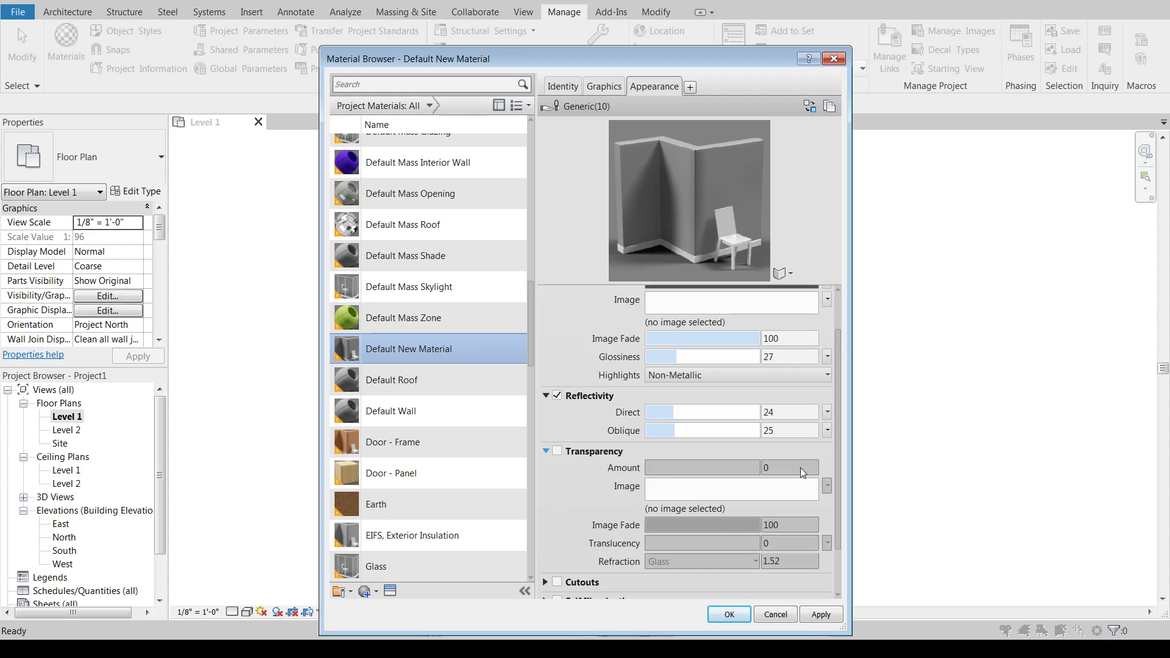
left_click_drag(840, 454, 796, 494)
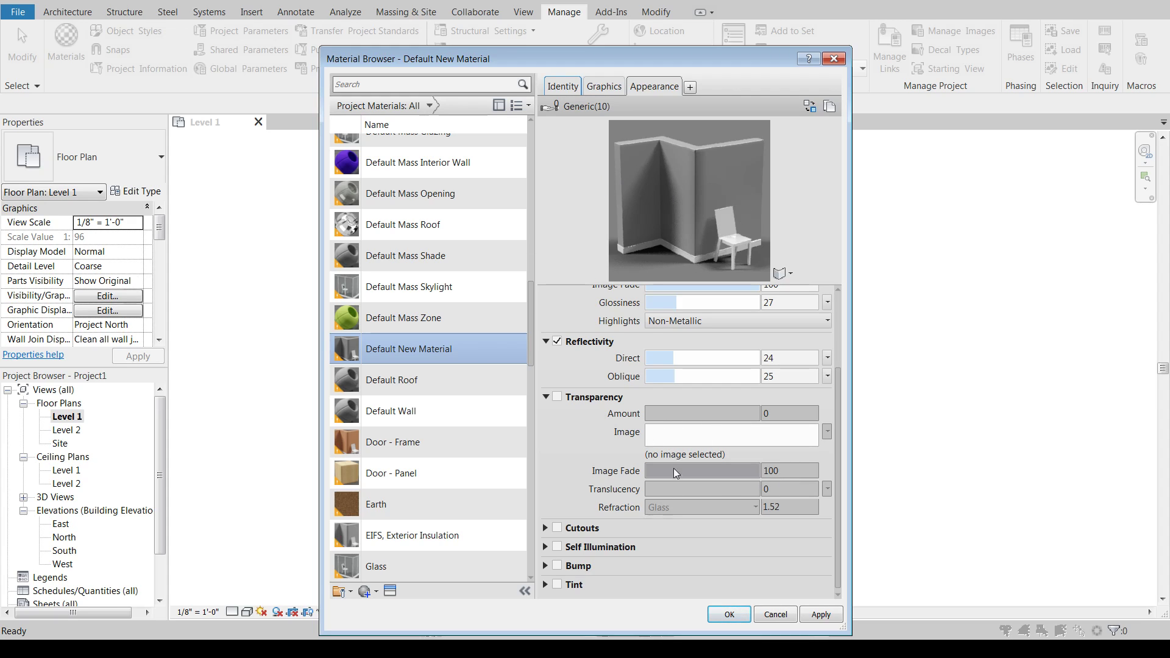
Enable transparency at amount 30 using download.png from E:\Textures\Metal as its image.
left_click(557, 397)
left_click(696, 440)
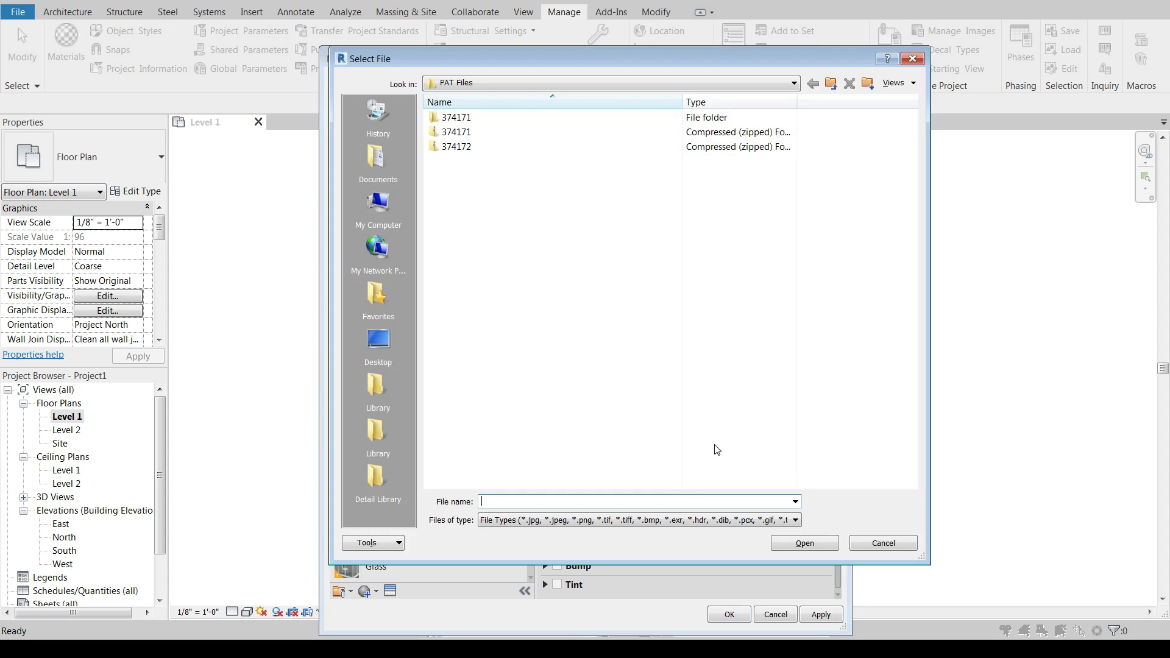
left_click(379, 208)
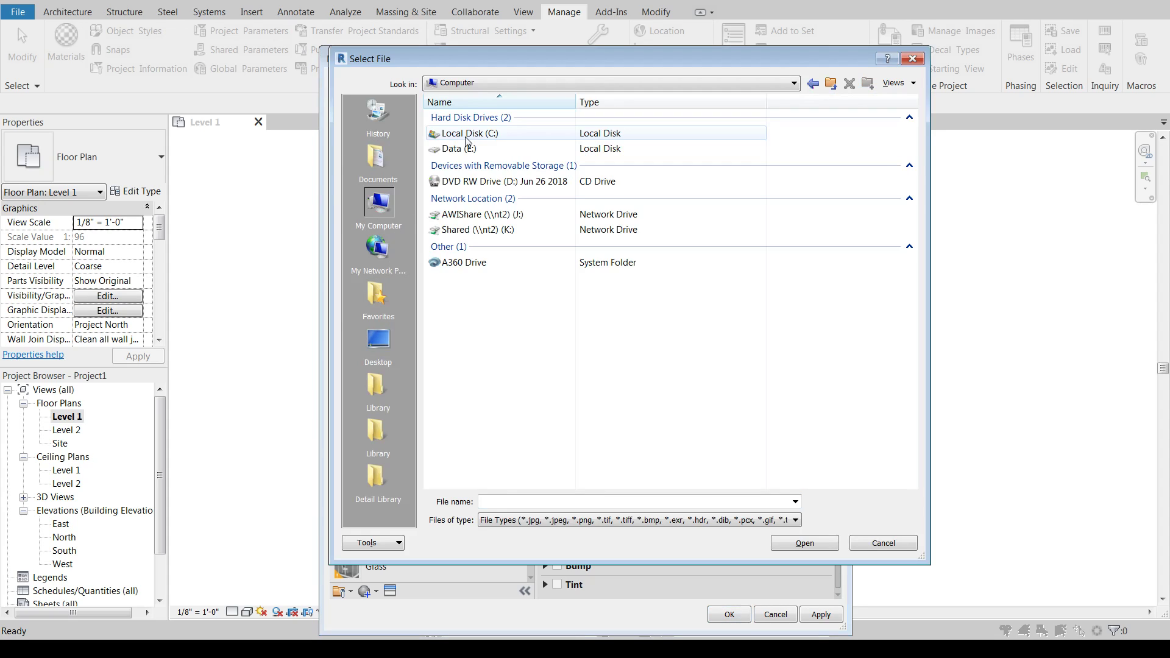
double_click(454, 148)
double_click(459, 207)
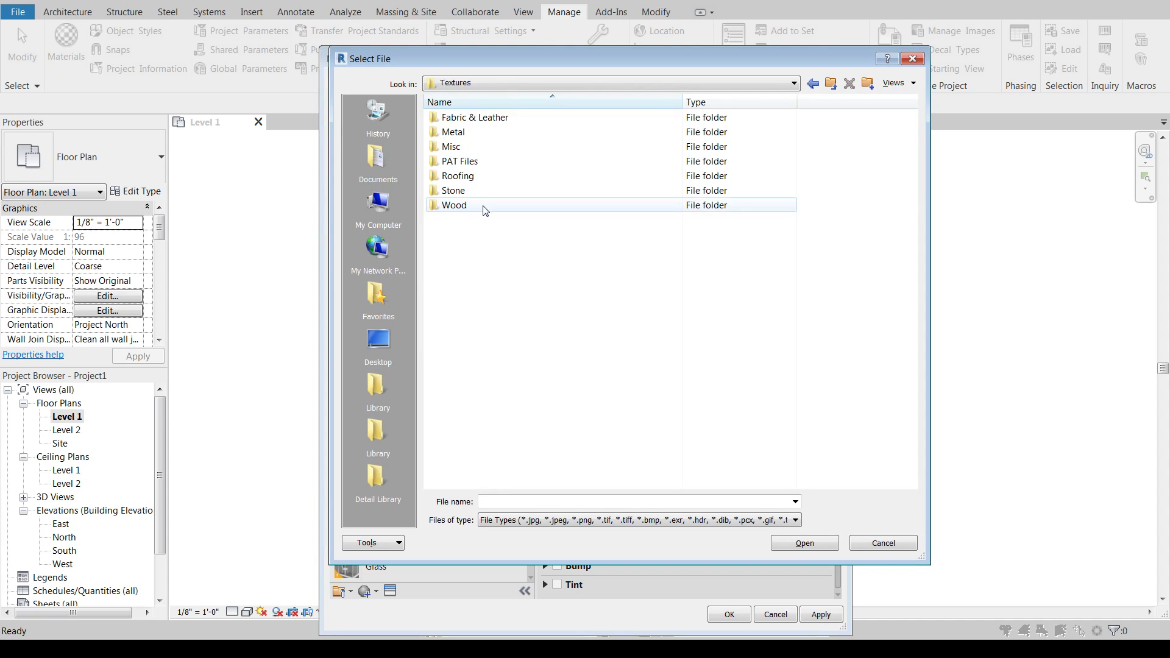
double_click(452, 132)
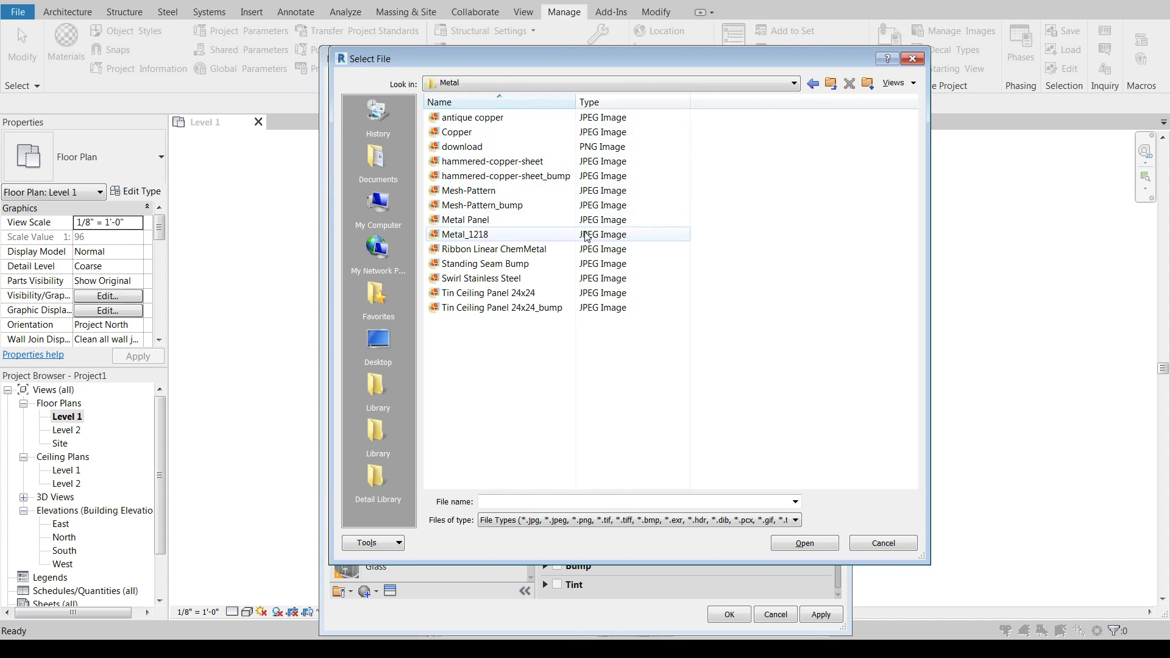
left_click(899, 83)
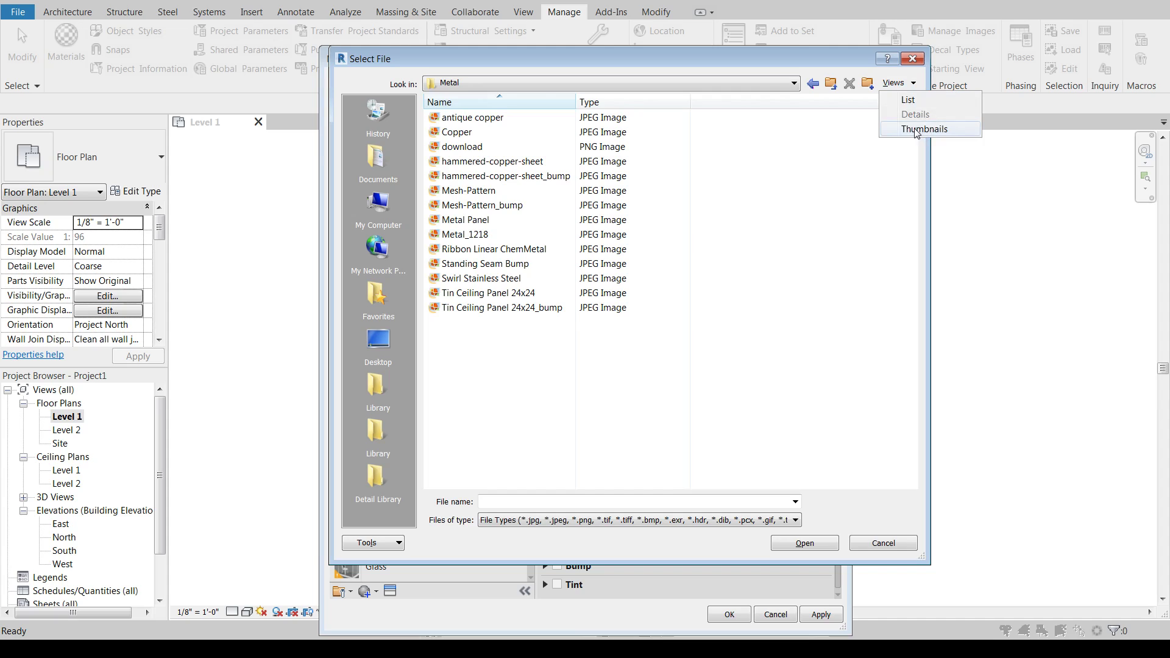
left_click(925, 129)
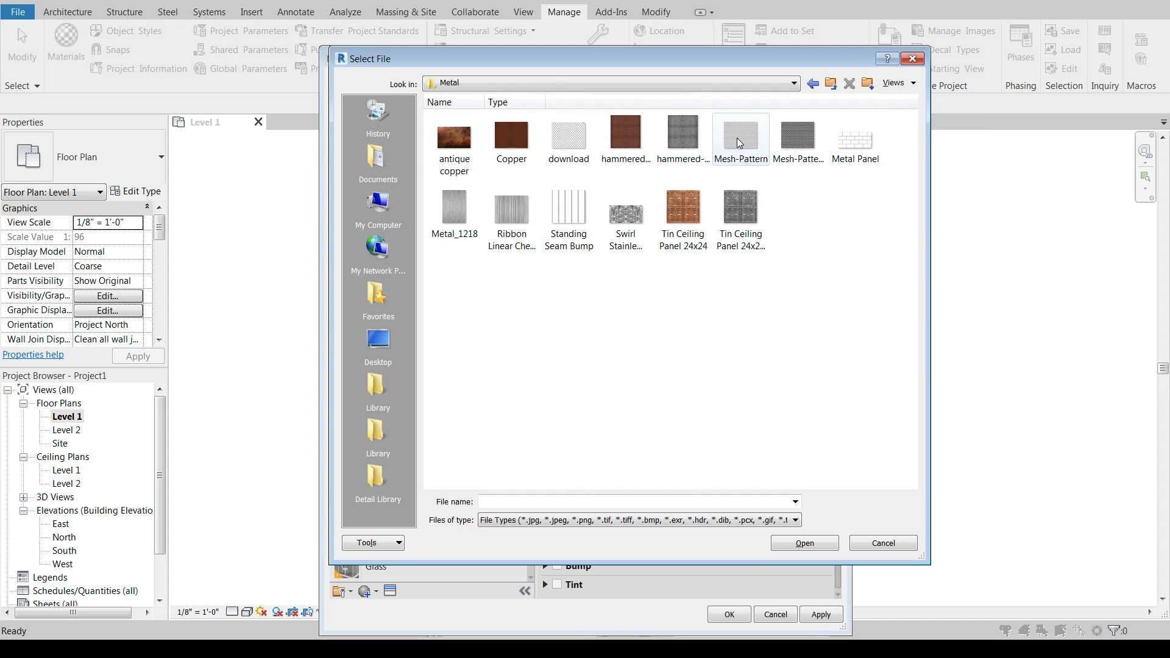
double_click(569, 139)
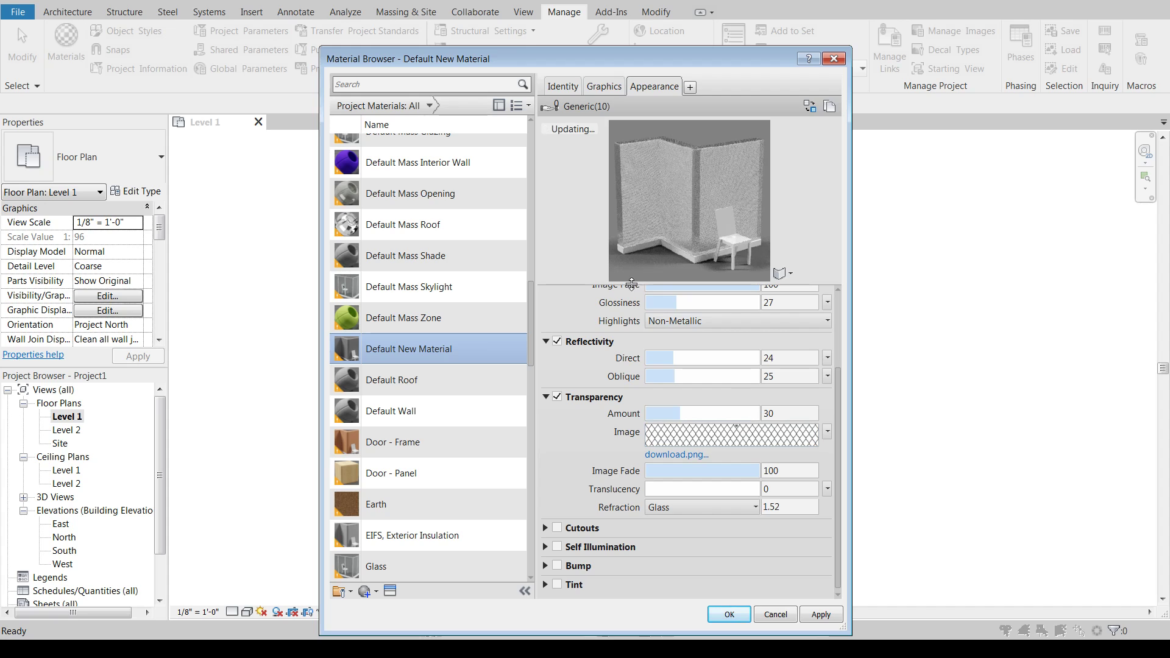
Set the download.png transparency texture's sample size to 4'-0" in the Texture Editor.
left_click_drag(632, 284, 632, 385)
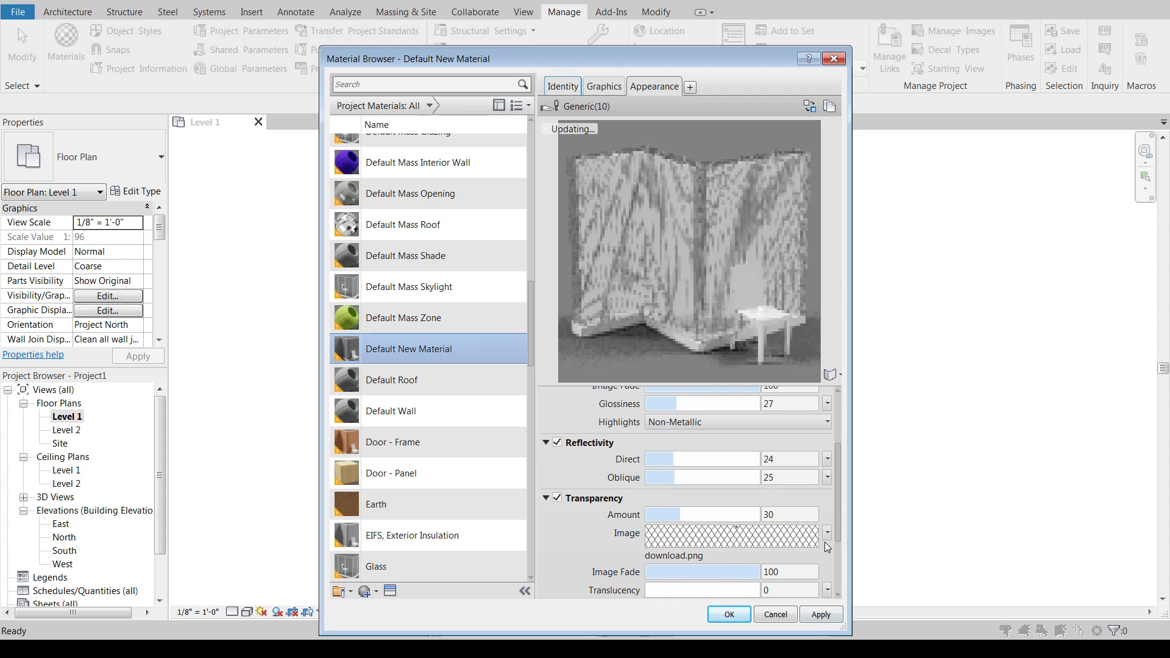
left_click(827, 534)
left_click(778, 610)
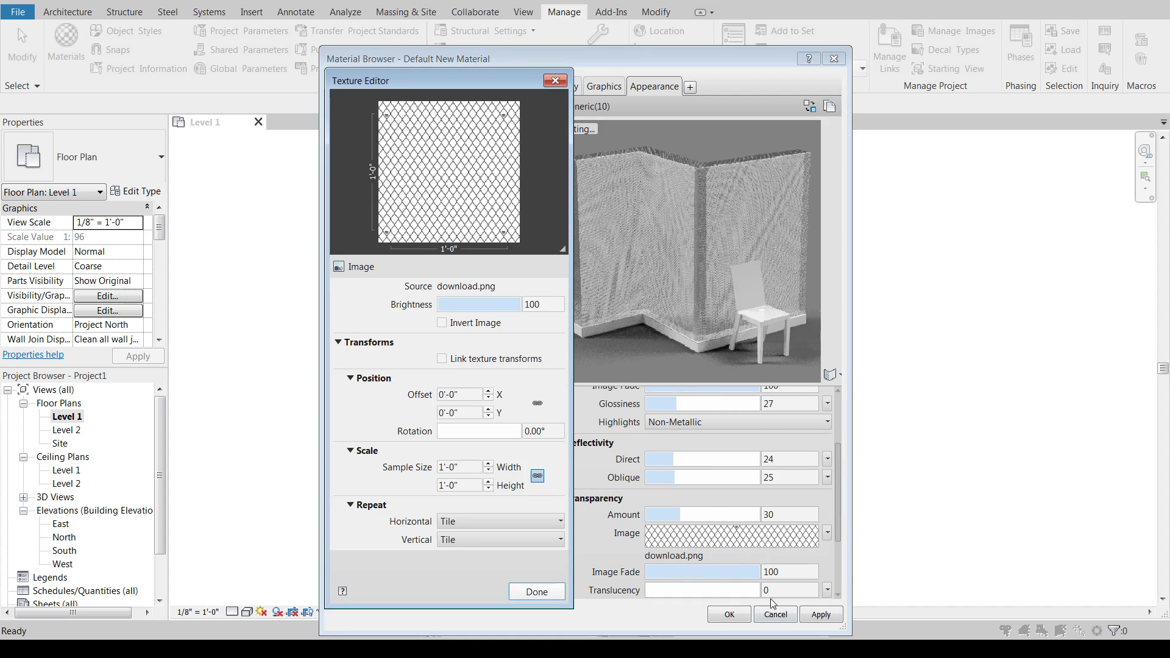
left_click(476, 466)
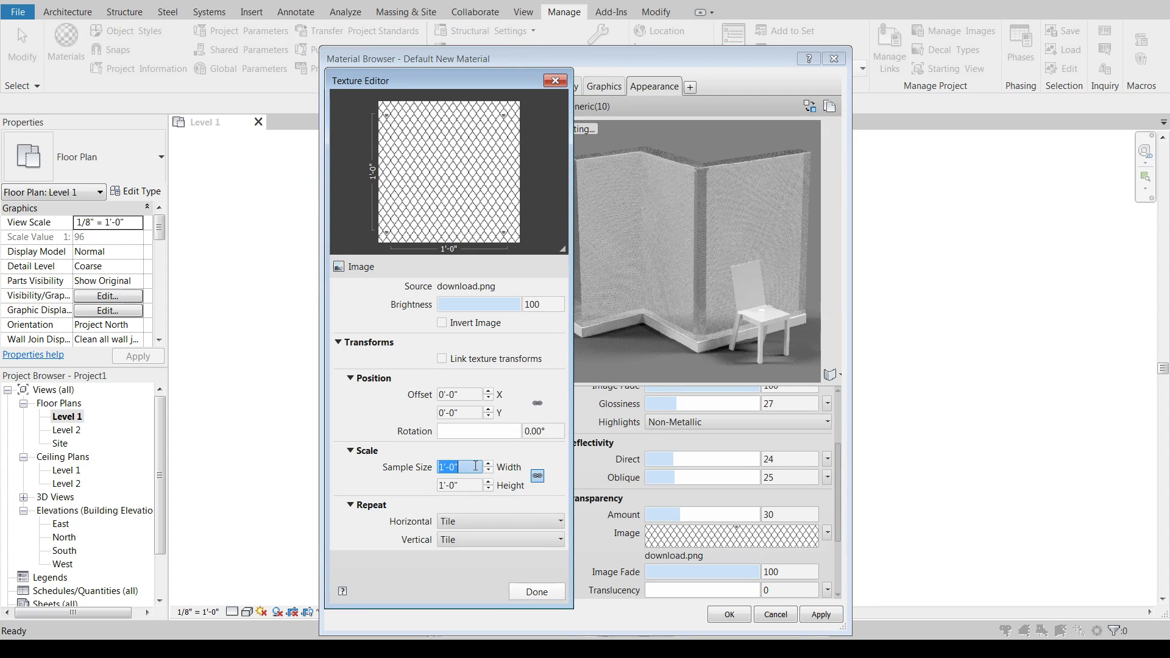
type("4")
key("Return")
left_click(537, 592)
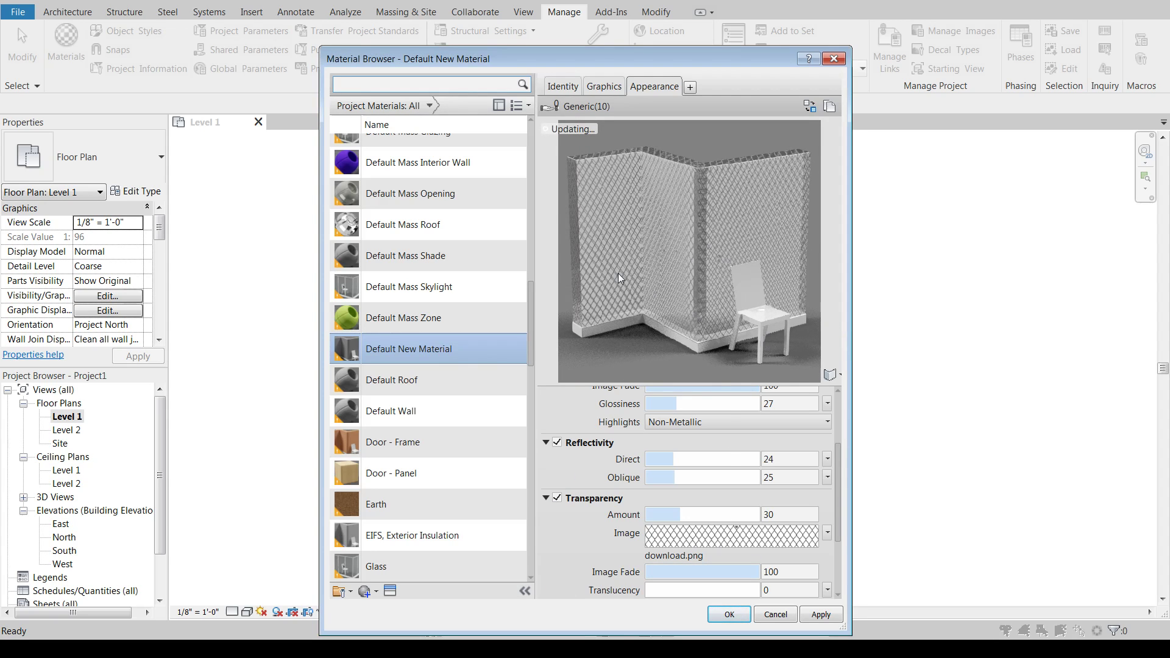
Switch the material preview scene to Cube.
left_click(836, 376)
left_click(836, 376)
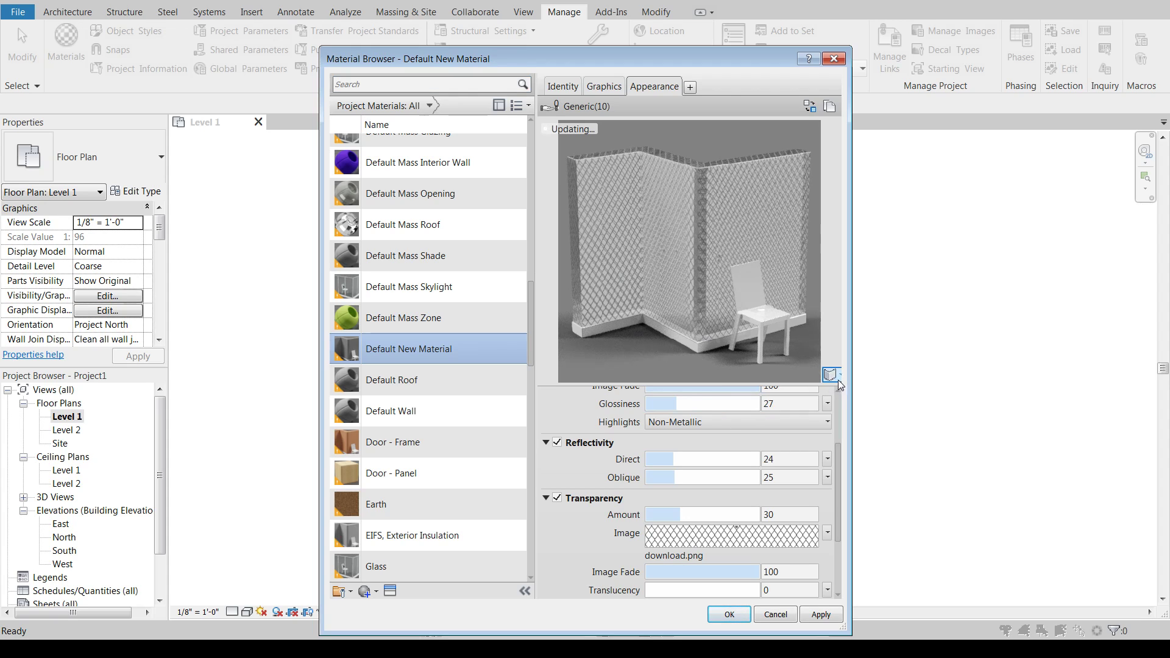
left_click(836, 376)
mouse_move(814, 397)
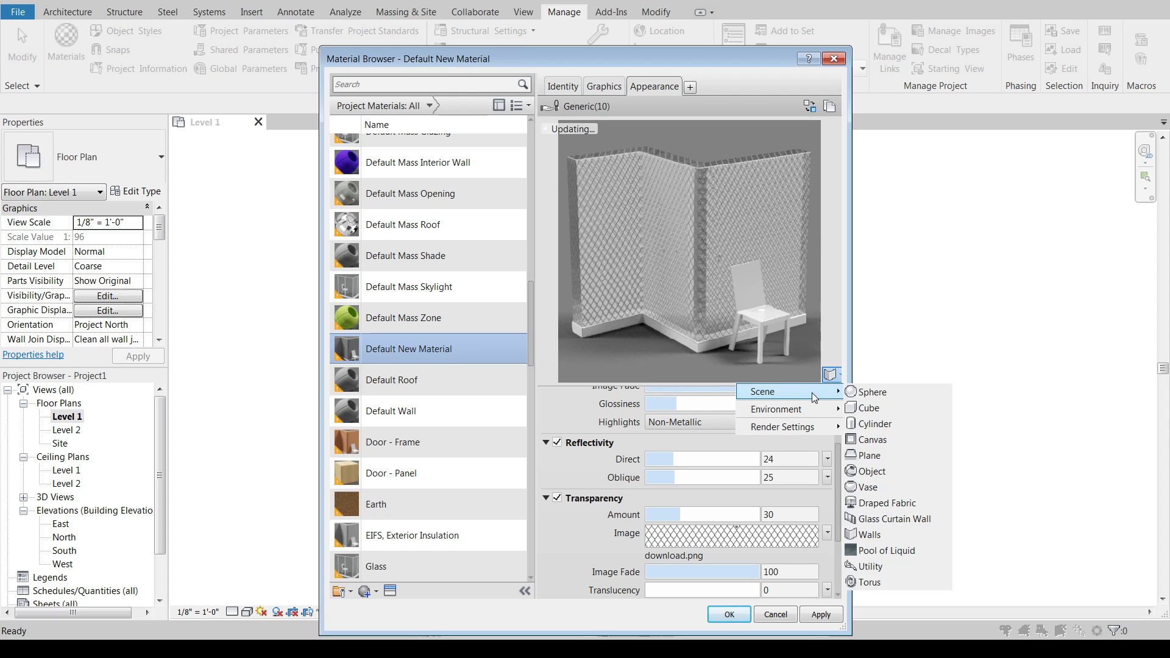
left_click(891, 408)
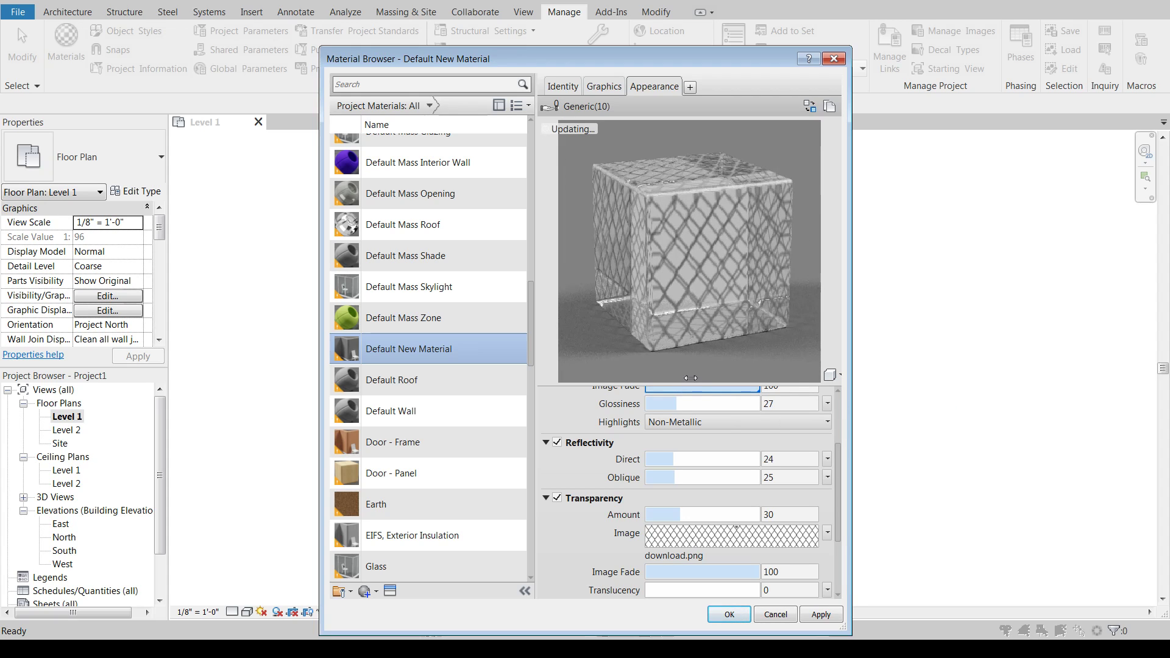
Raise the transparency amount from 30 to 100 and turn off reflectivity.
left_click_drag(626, 386, 632, 351)
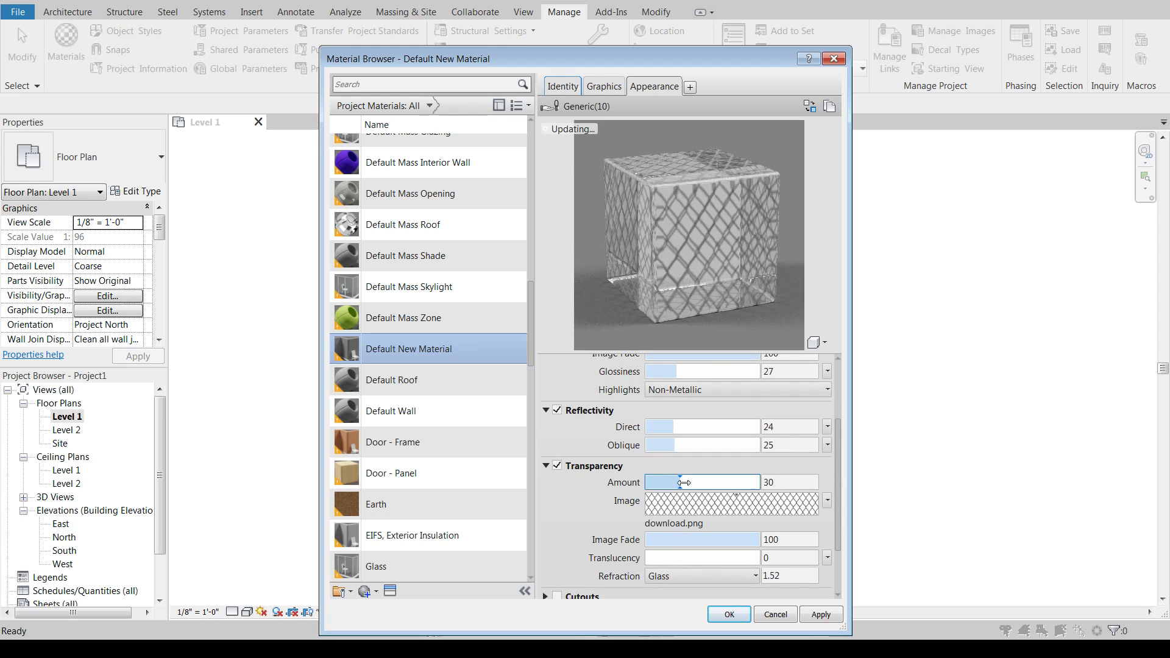
left_click_drag(684, 483, 762, 483)
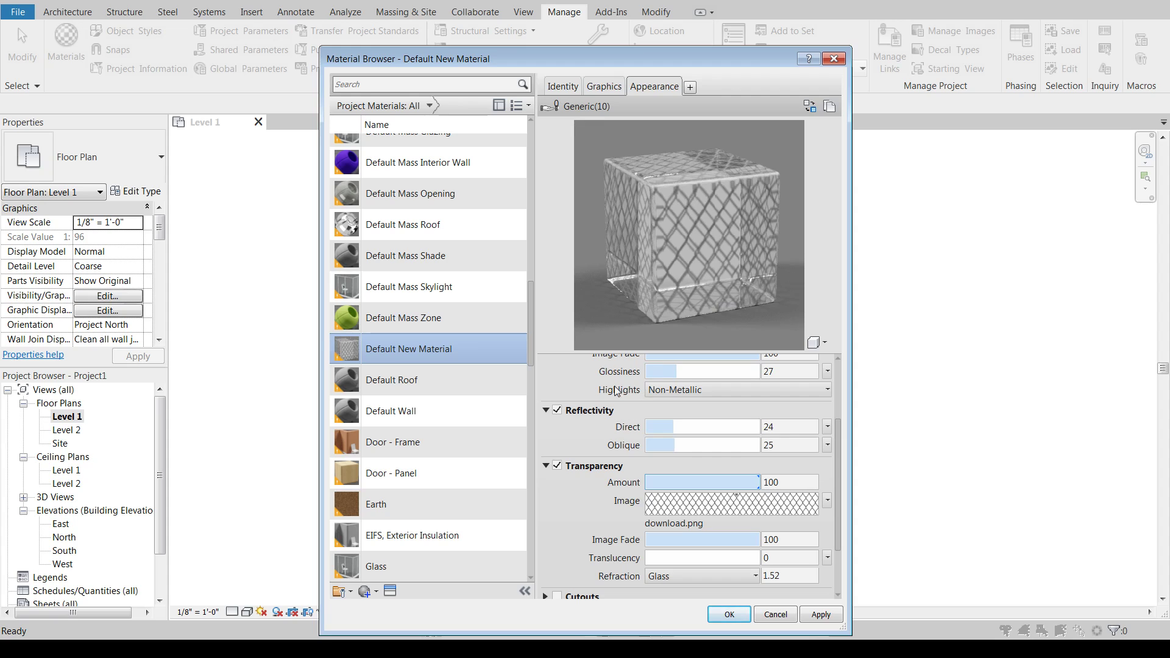
left_click(558, 411)
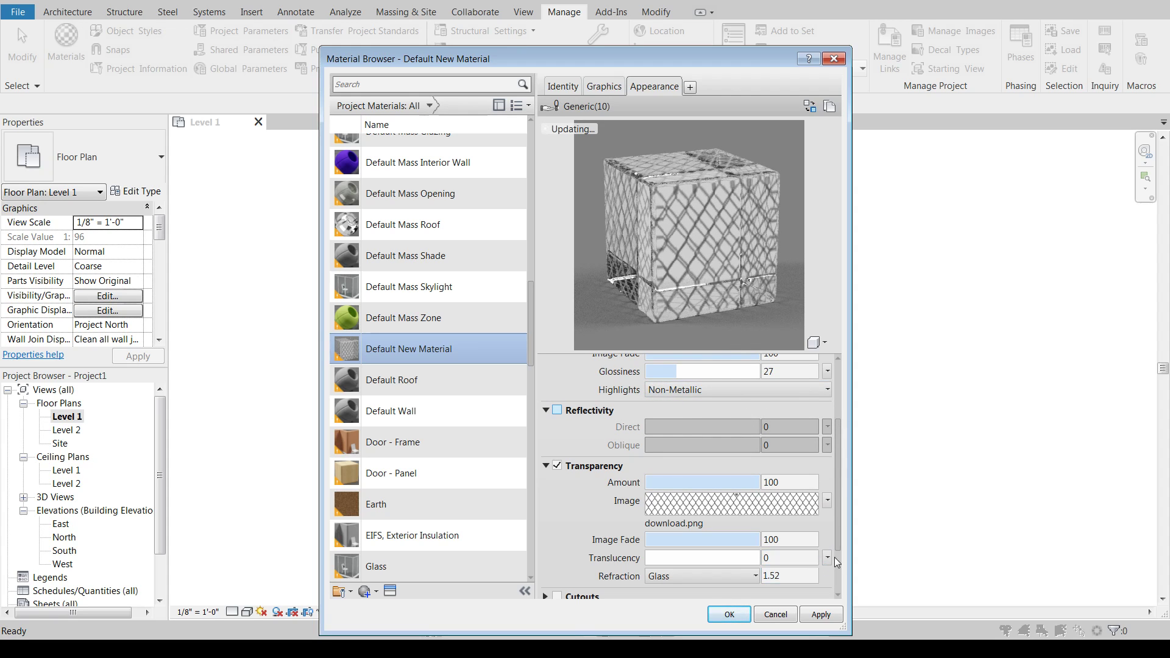
left_click(828, 499)
Toggle Invert Image on and back off for the download.png transparency texture, then finish editing.
left_click(788, 614)
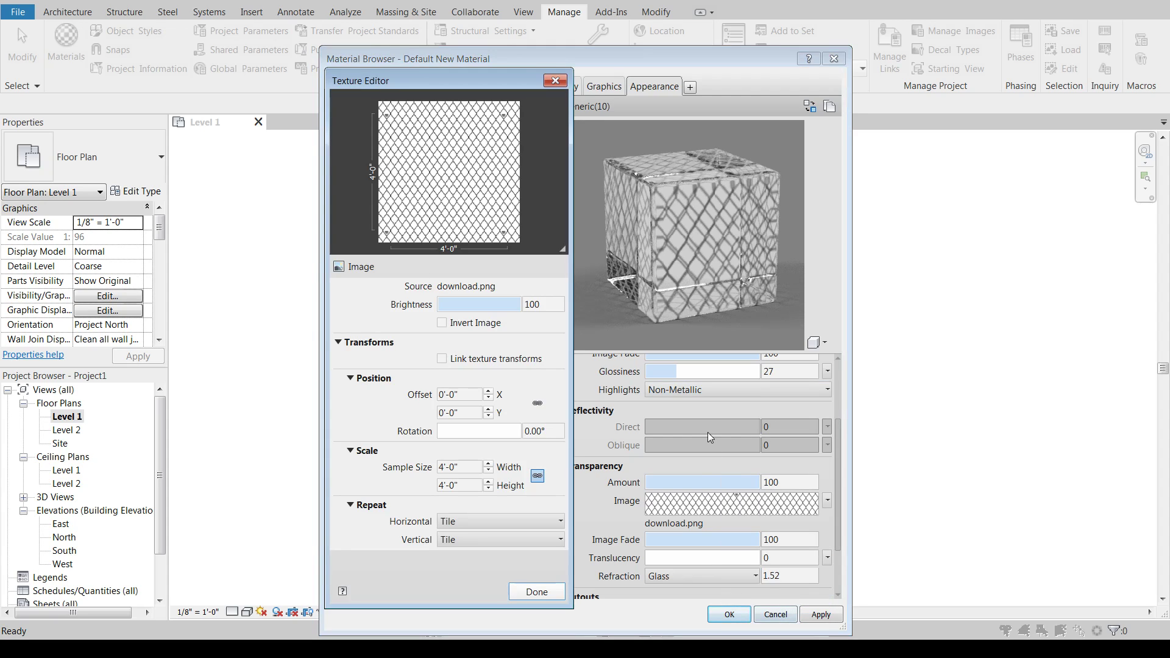
left_click(475, 323)
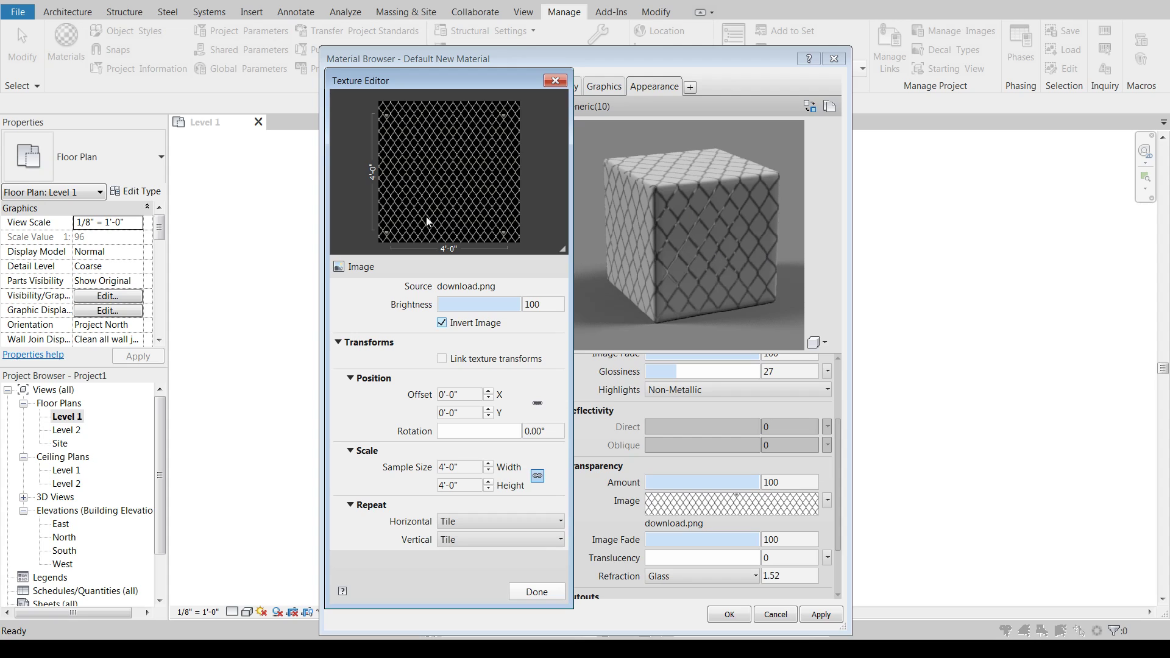
left_click(442, 323)
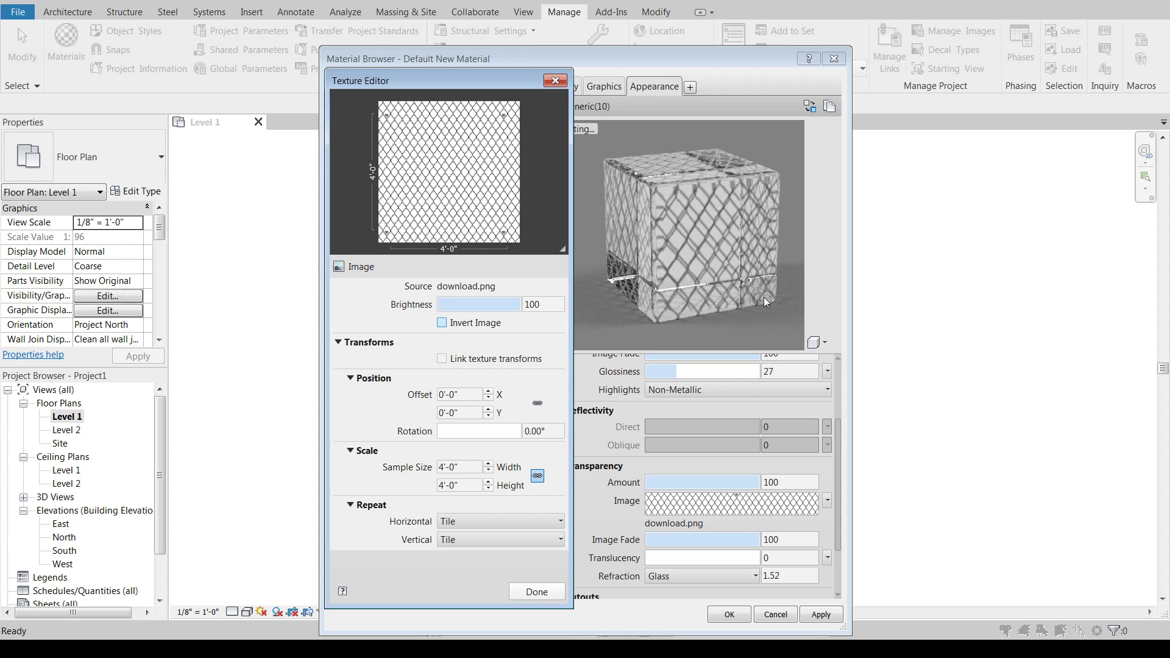
left_click(528, 593)
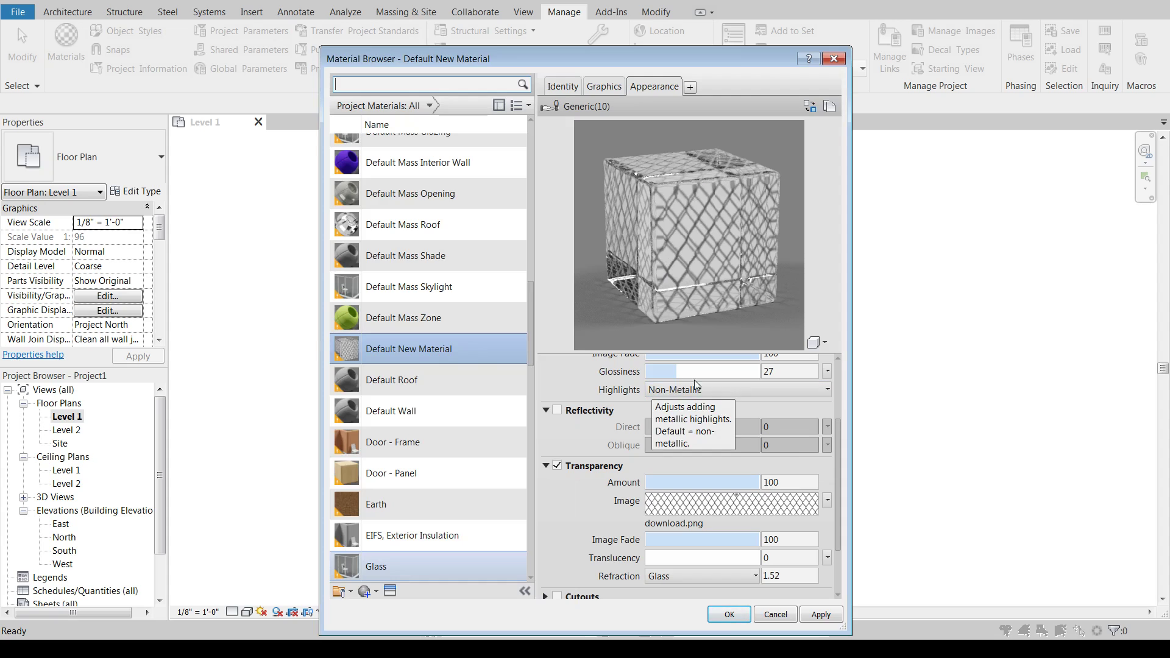
left_click_drag(838, 425, 834, 372)
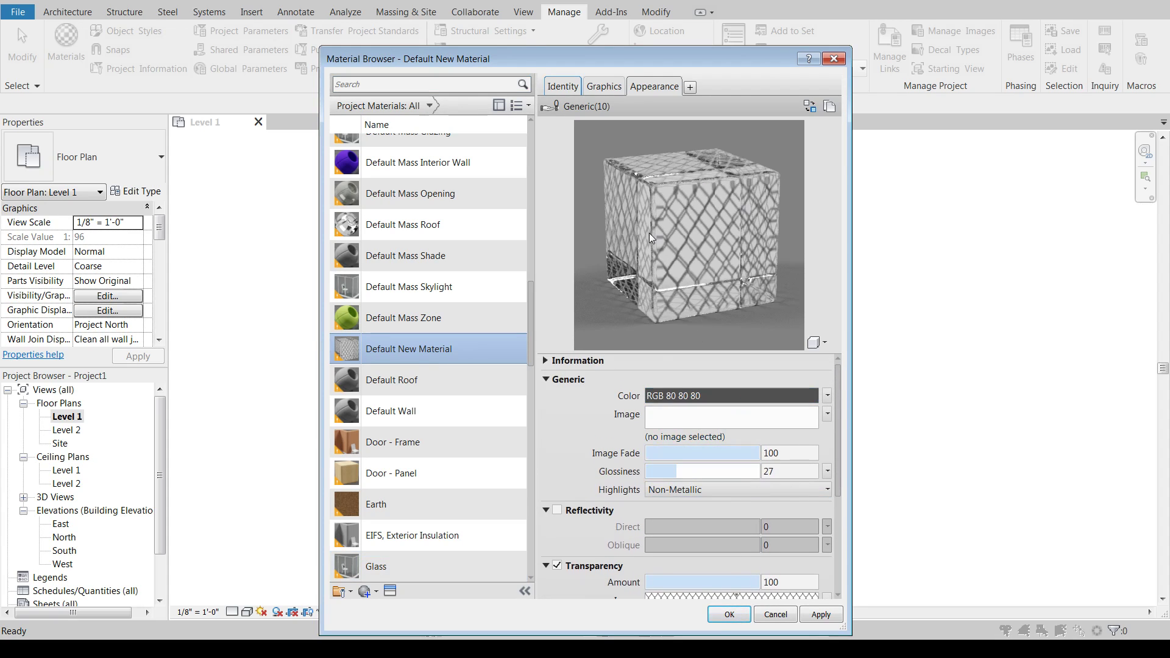
left_click_drag(837, 369, 842, 464)
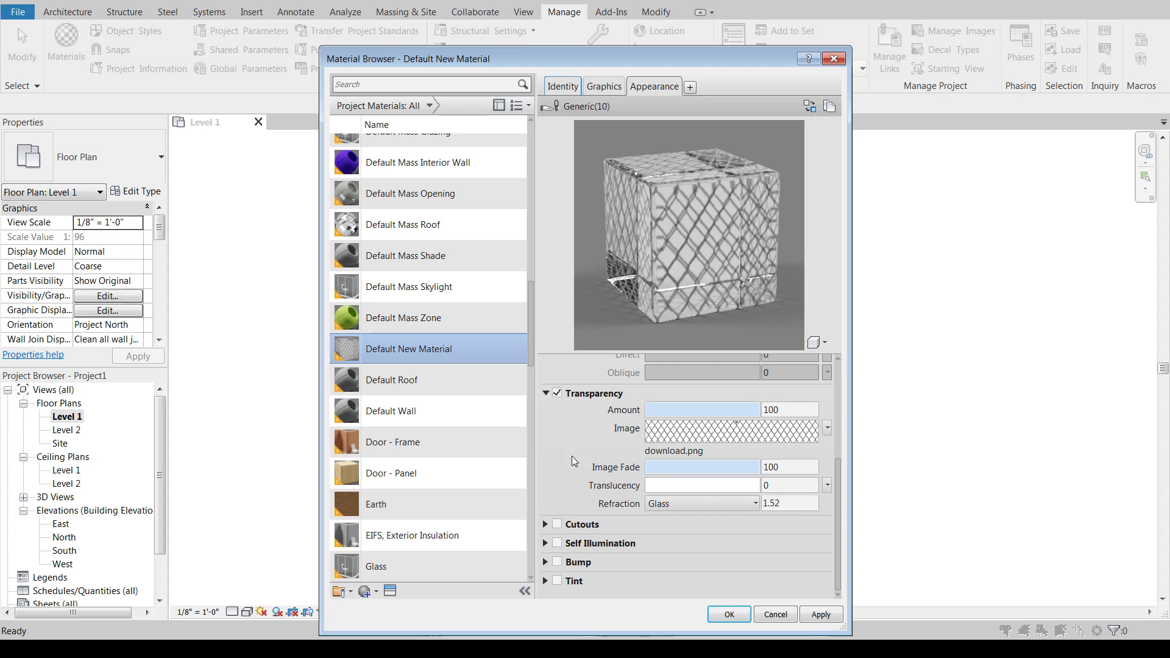
Turn off transparency for the material and collapse the Transparency group.
left_click(557, 393)
scroll(601, 428, "up", 2)
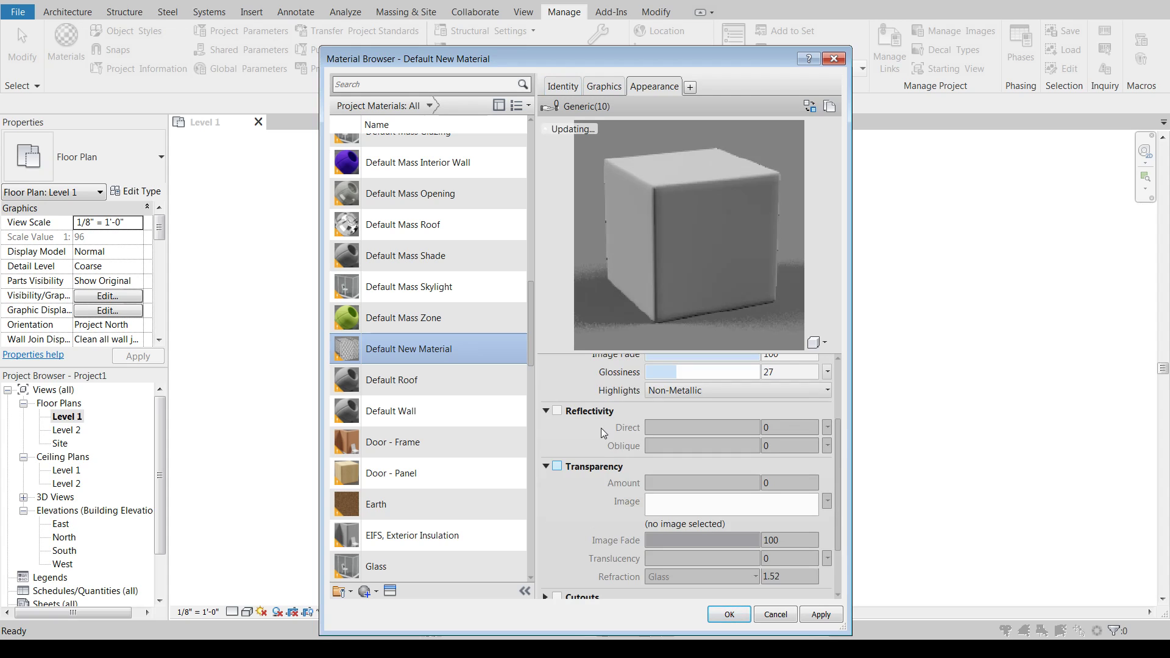
scroll(562, 462, "down", 1)
left_click(545, 426)
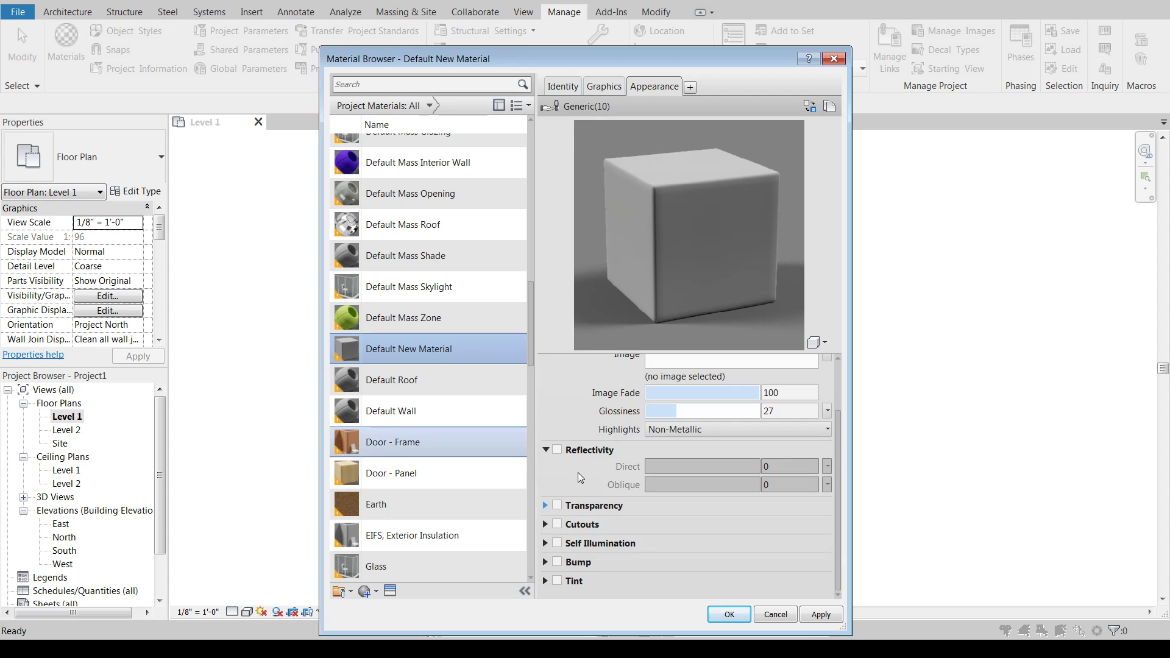
Enable Cutouts using download.png as an inverted cutout image.
left_click(545, 525)
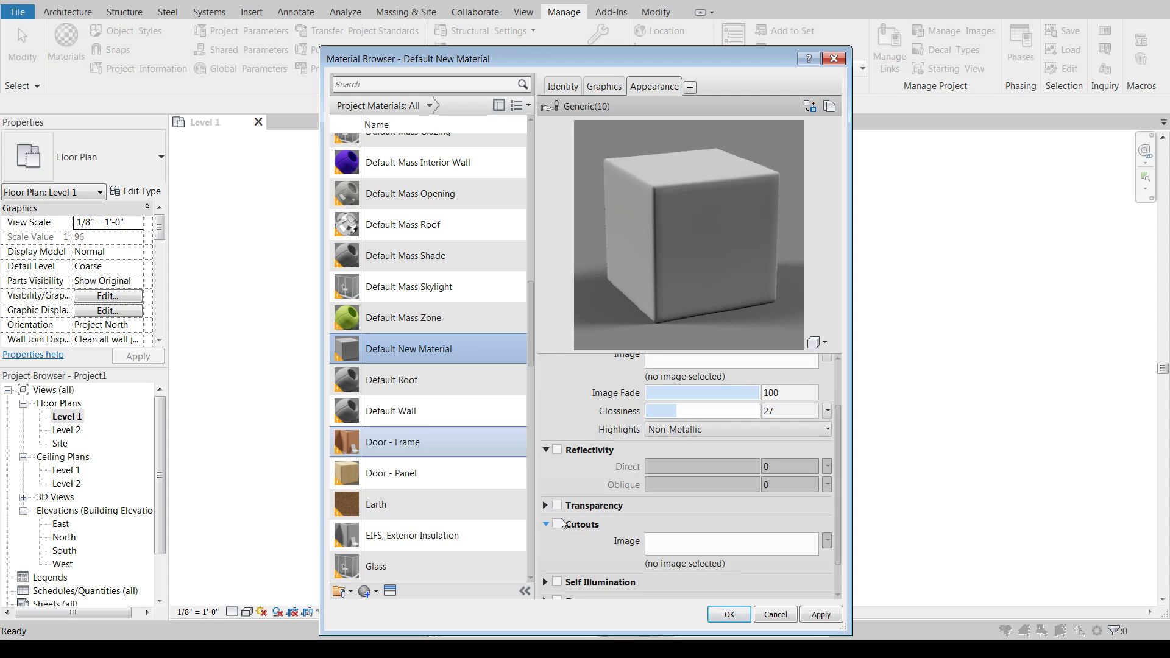
left_click(557, 524)
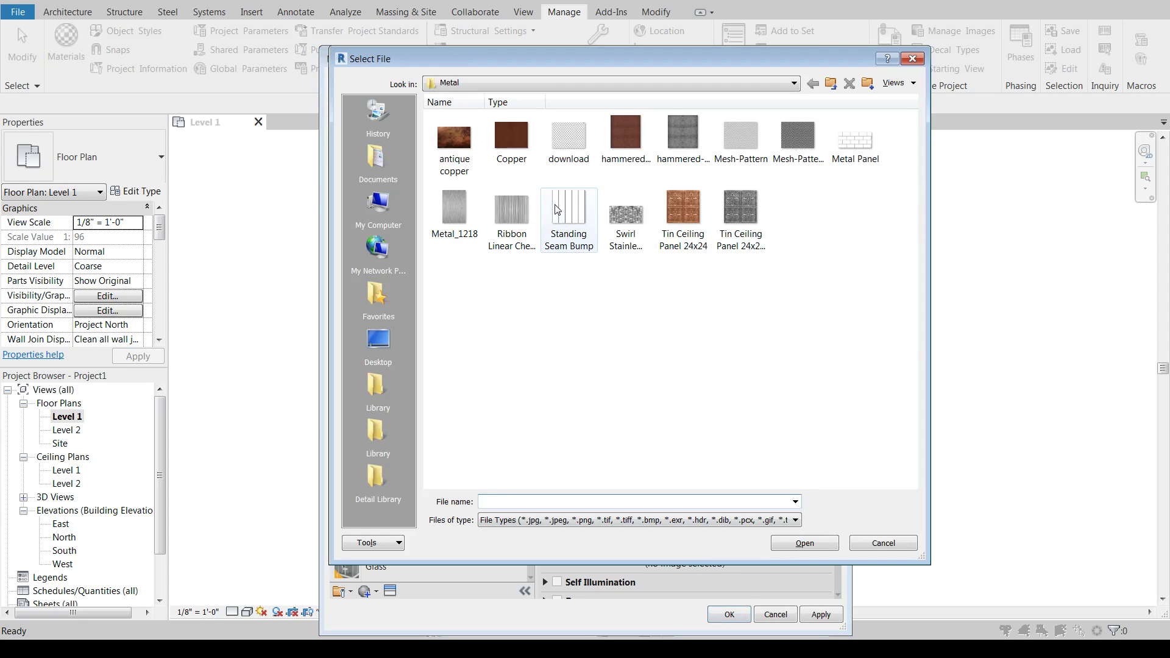
double_click(578, 142)
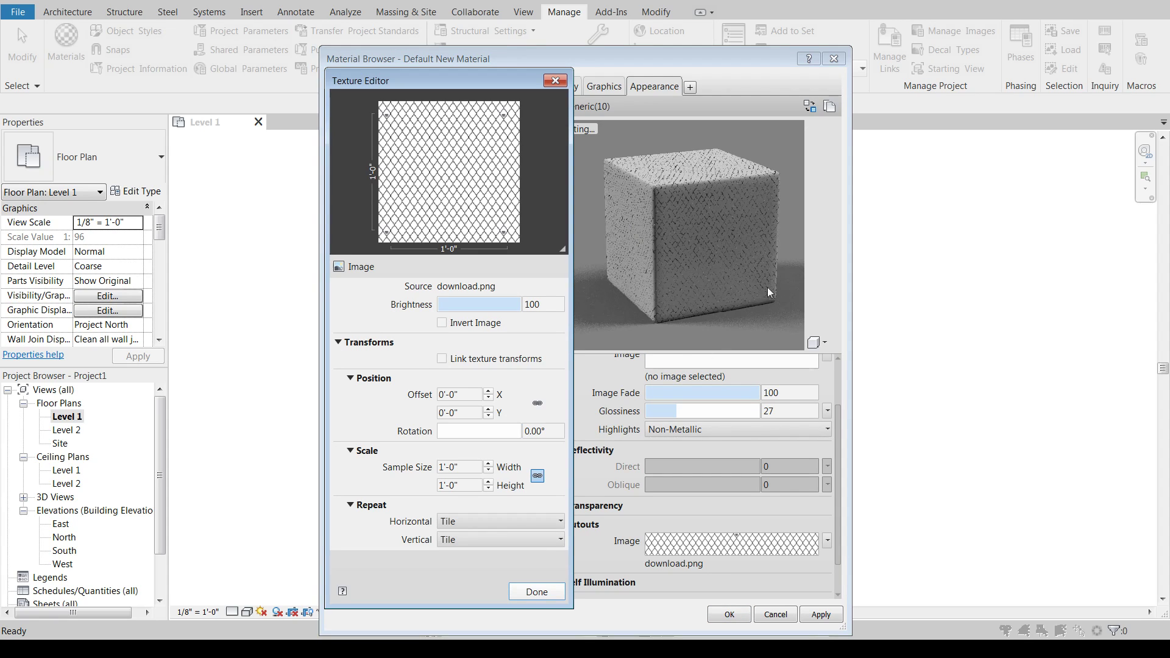
left_click(444, 327)
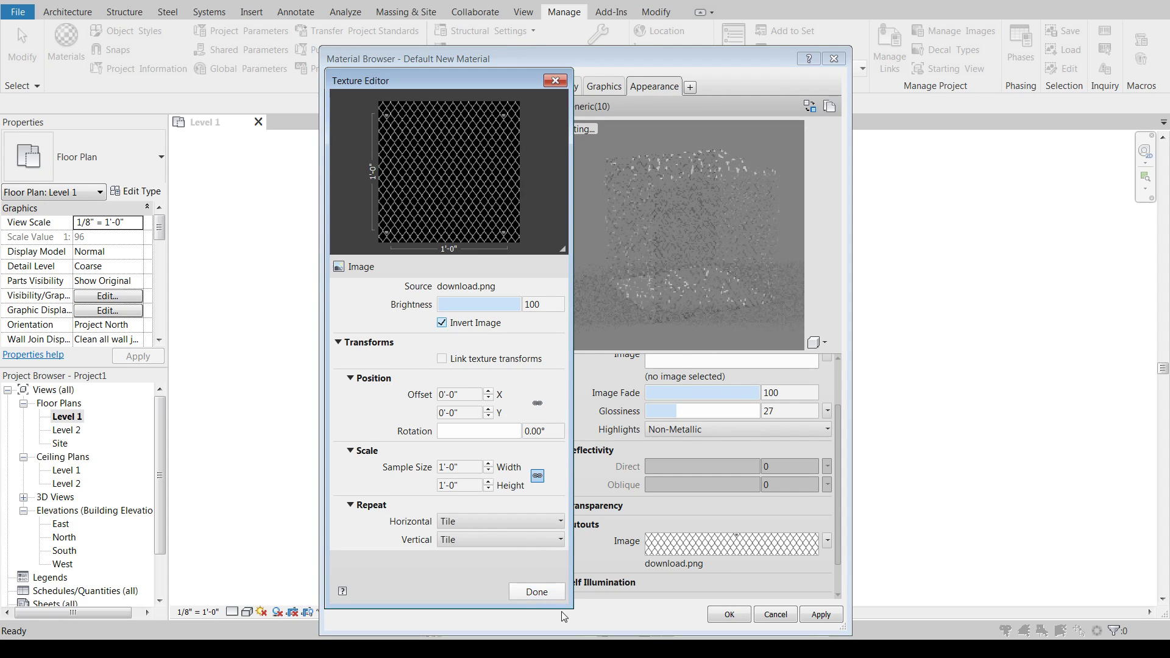
left_click(537, 592)
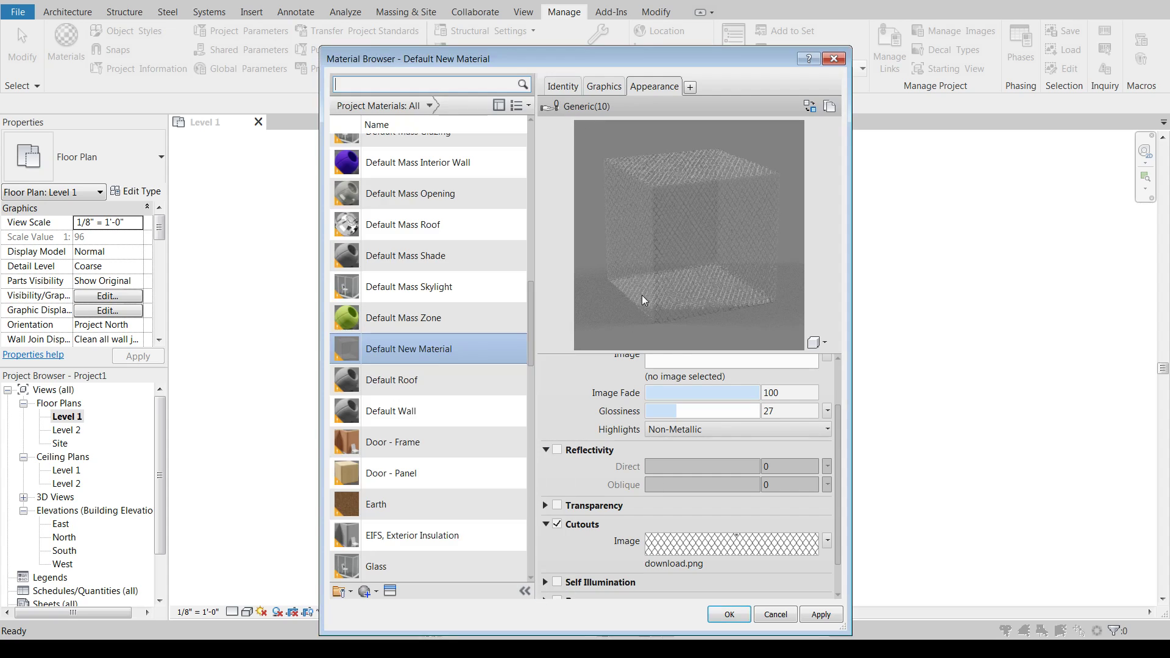
left_click_drag(671, 362, 671, 448)
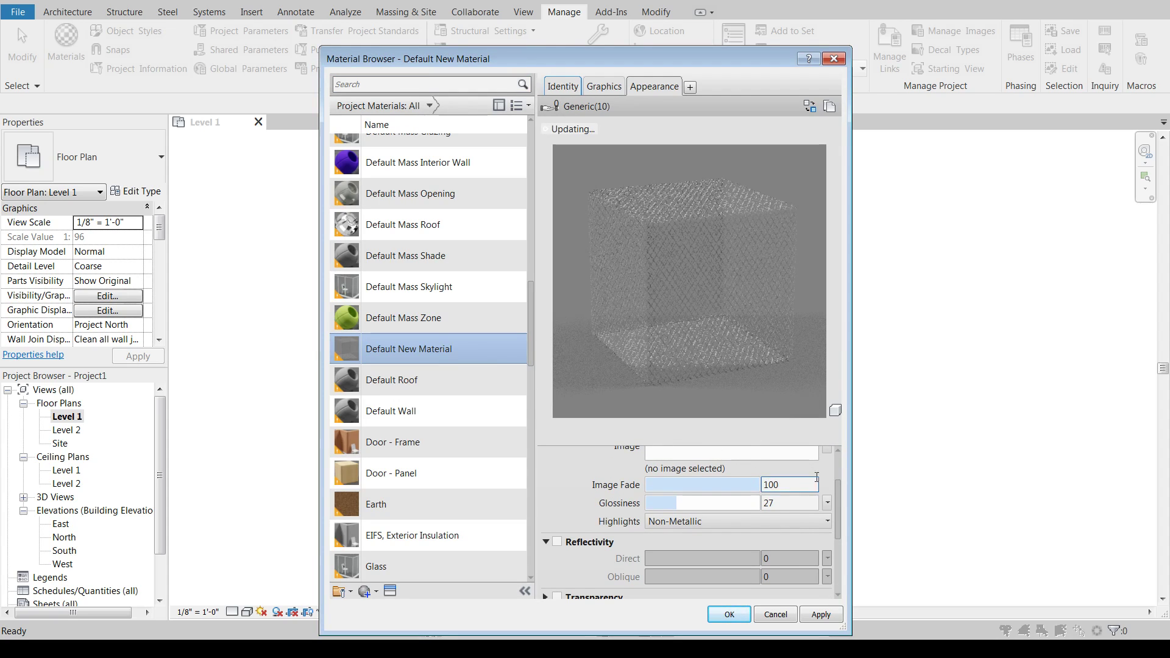
left_click_drag(839, 488, 841, 533)
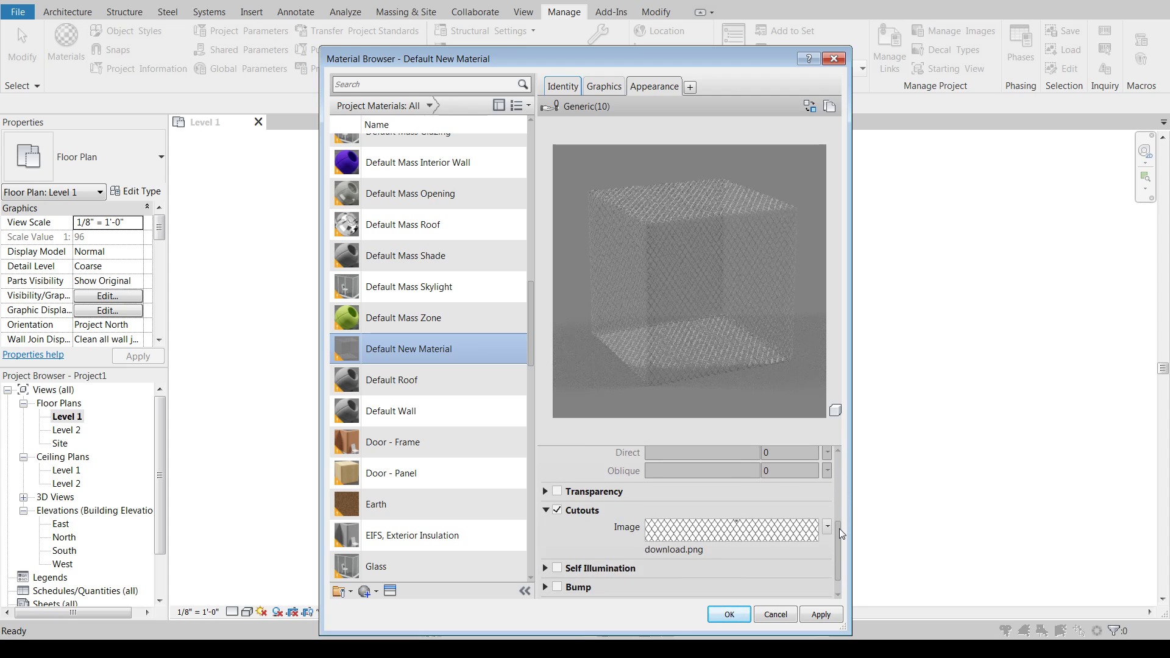
left_click(827, 528)
Set the download.png cutout texture's sample size to 3'-0" and close the Texture Editor.
left_click(774, 631)
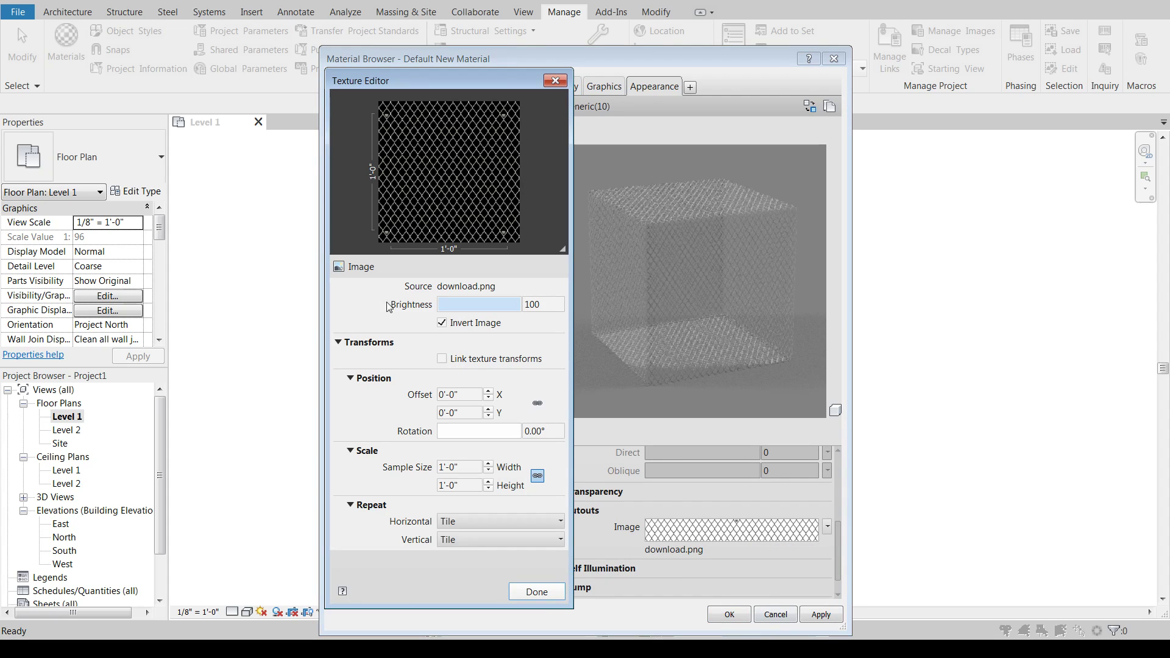
left_click(473, 467)
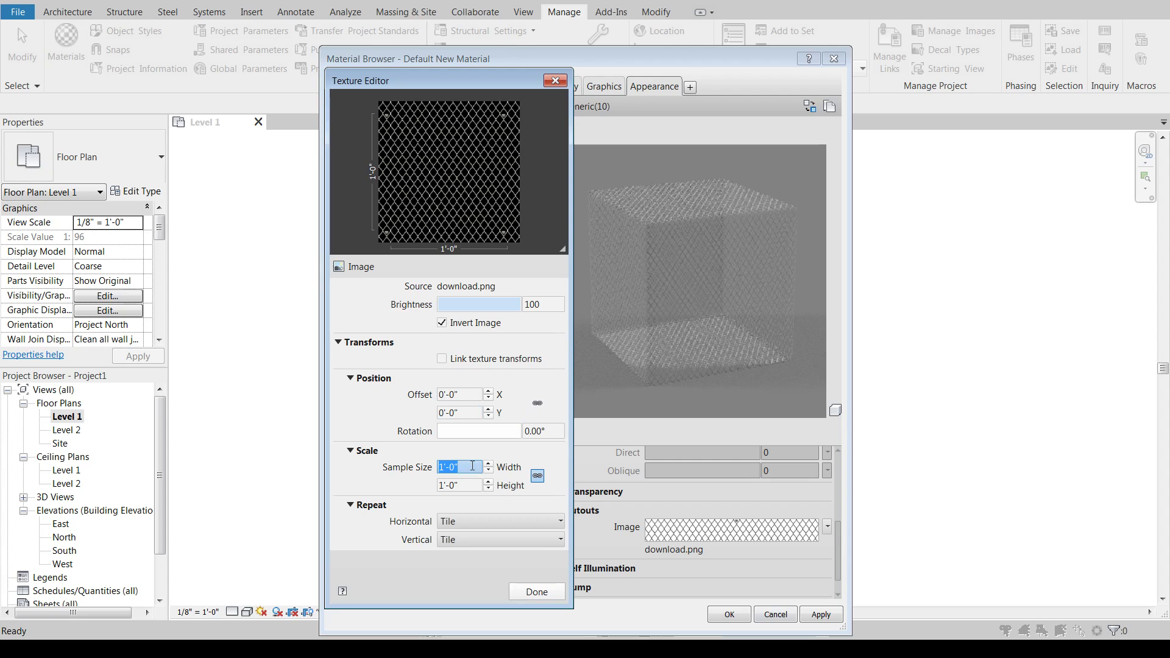
type("3")
key("Return")
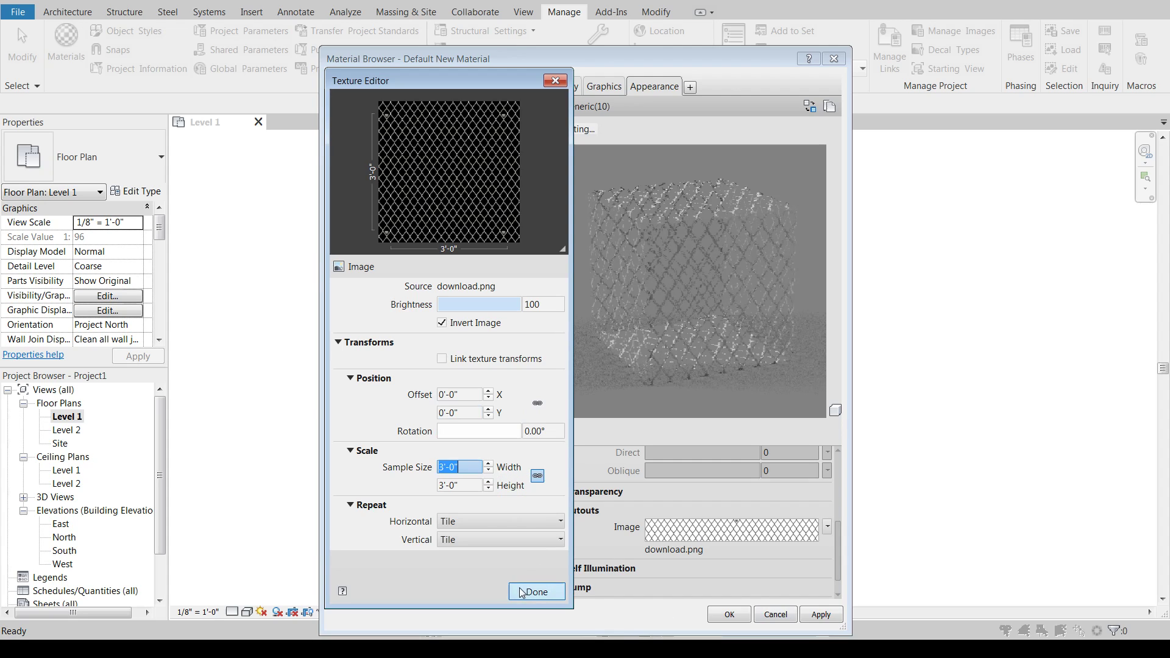
left_click(522, 592)
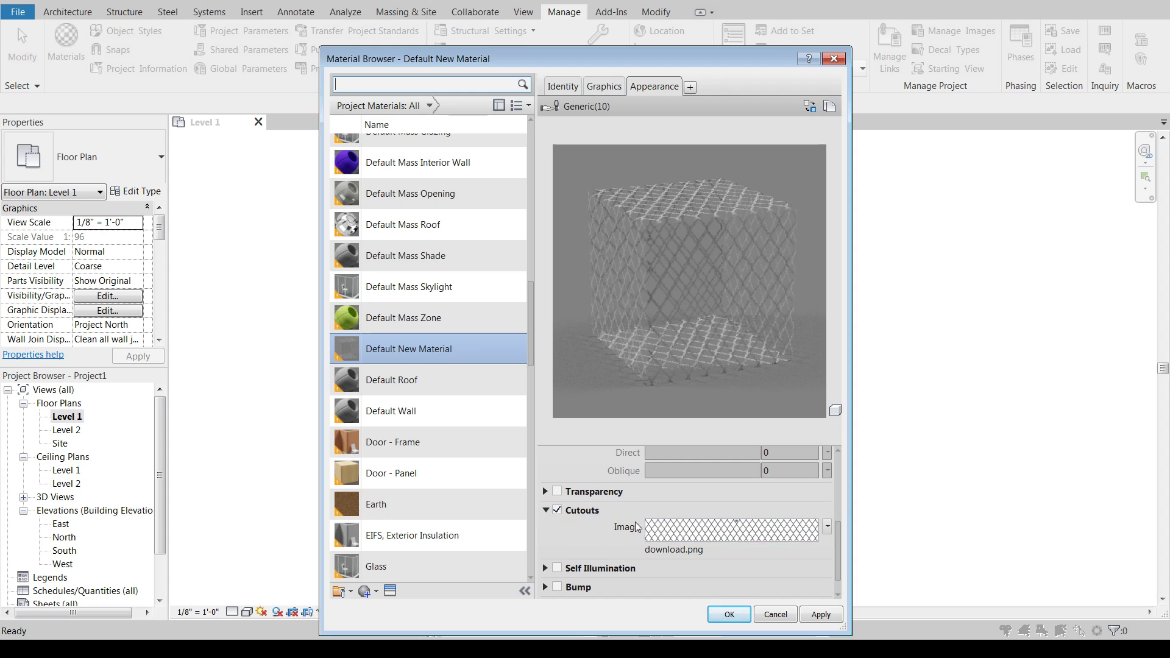
left_click_drag(839, 543, 839, 557)
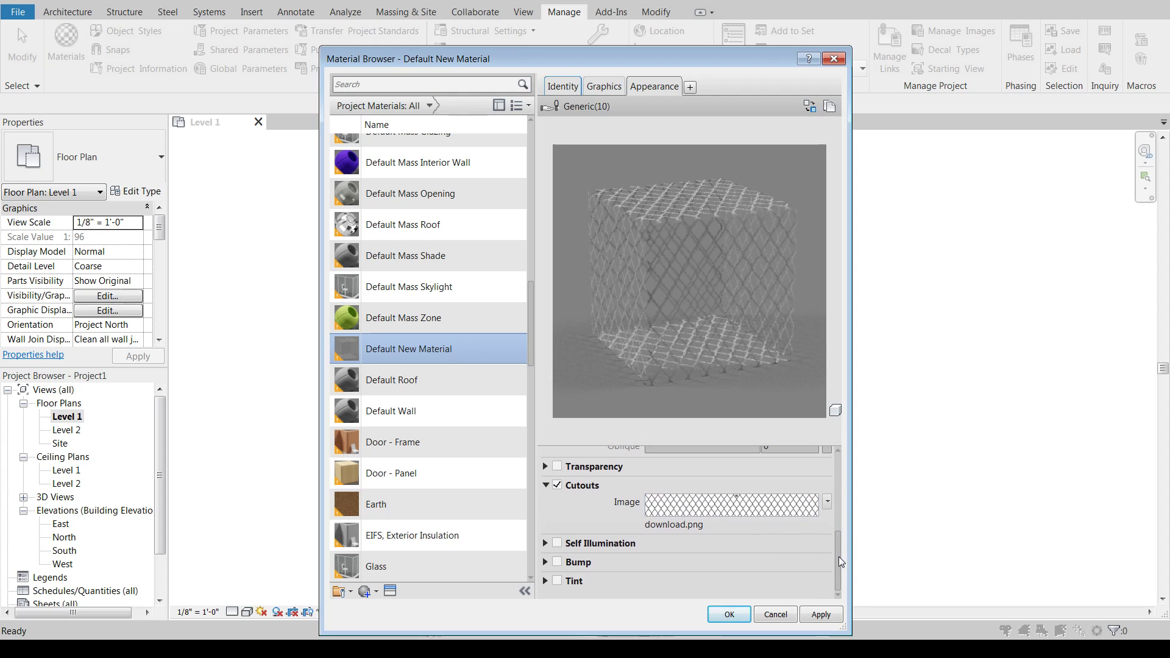
Collapse the Cutouts, Self Illumination and Generic appearance groups.
left_click(546, 486)
left_click(545, 543)
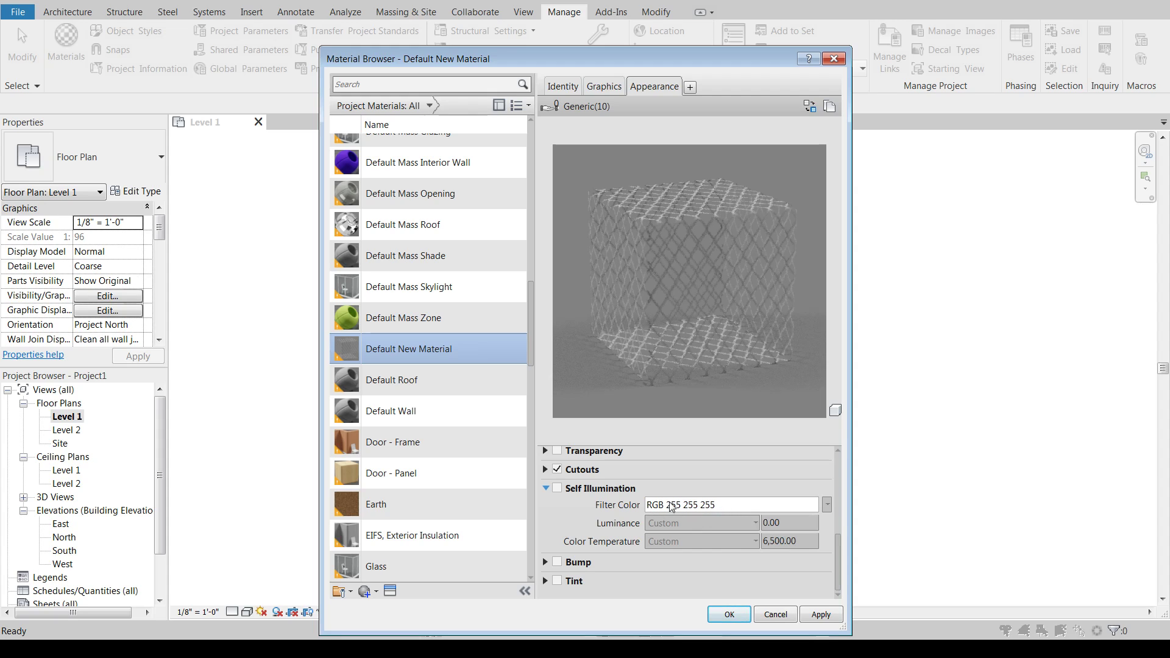
left_click(546, 489)
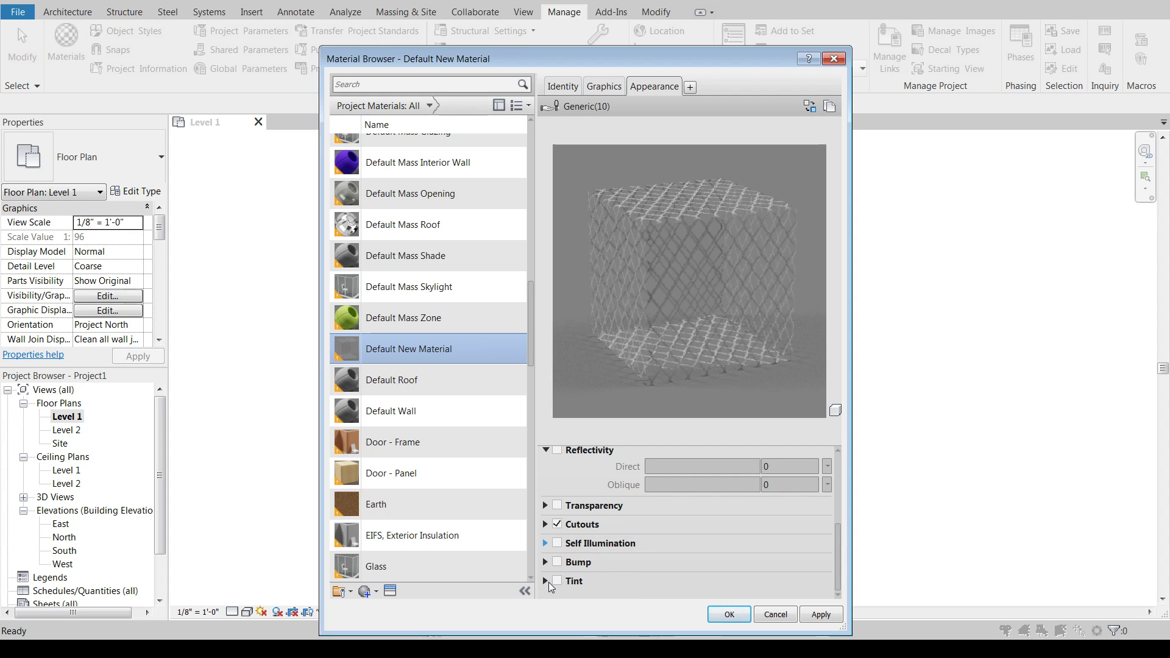
scroll(546, 457, "up", 5)
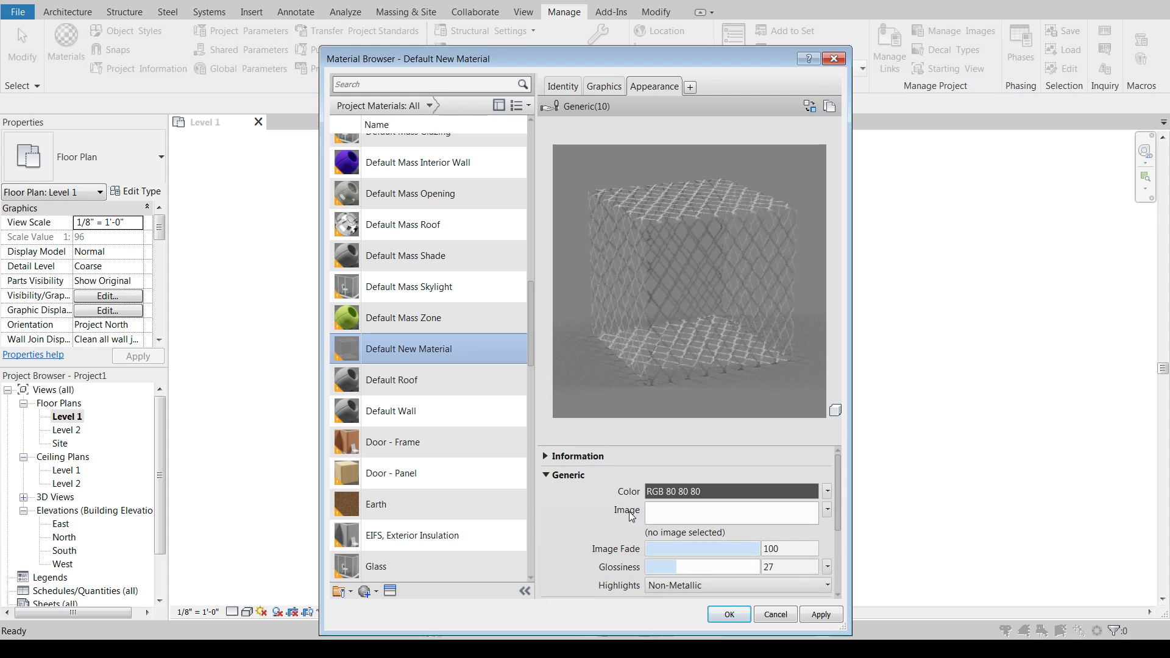
left_click(547, 475)
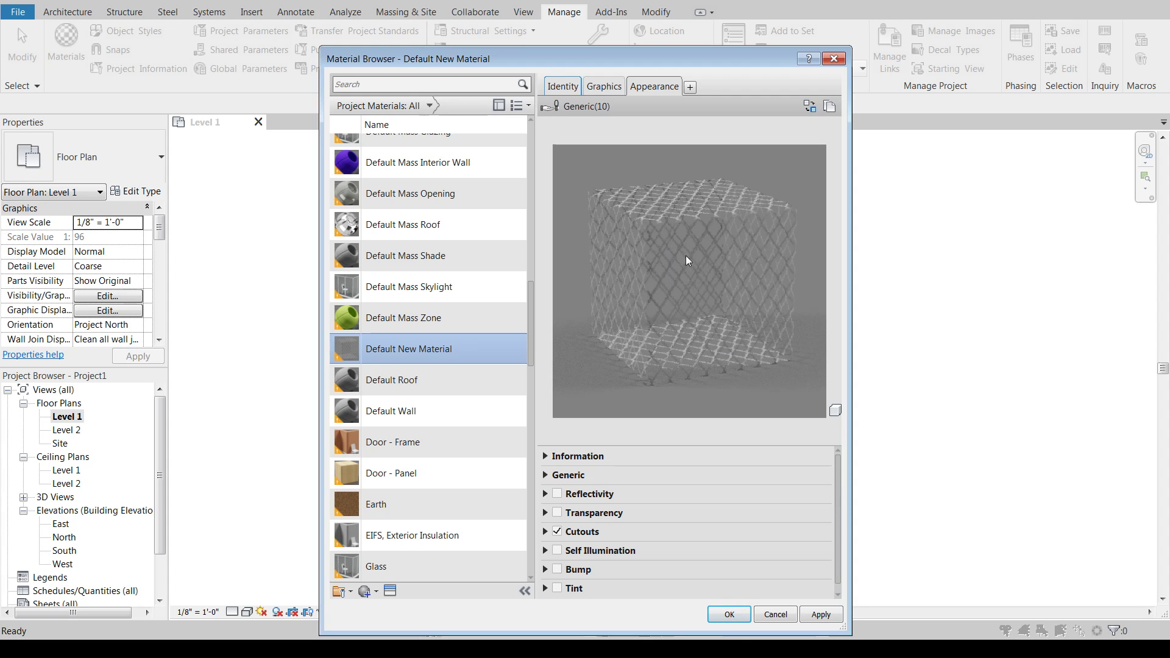
scroll(406, 341, "up", 10)
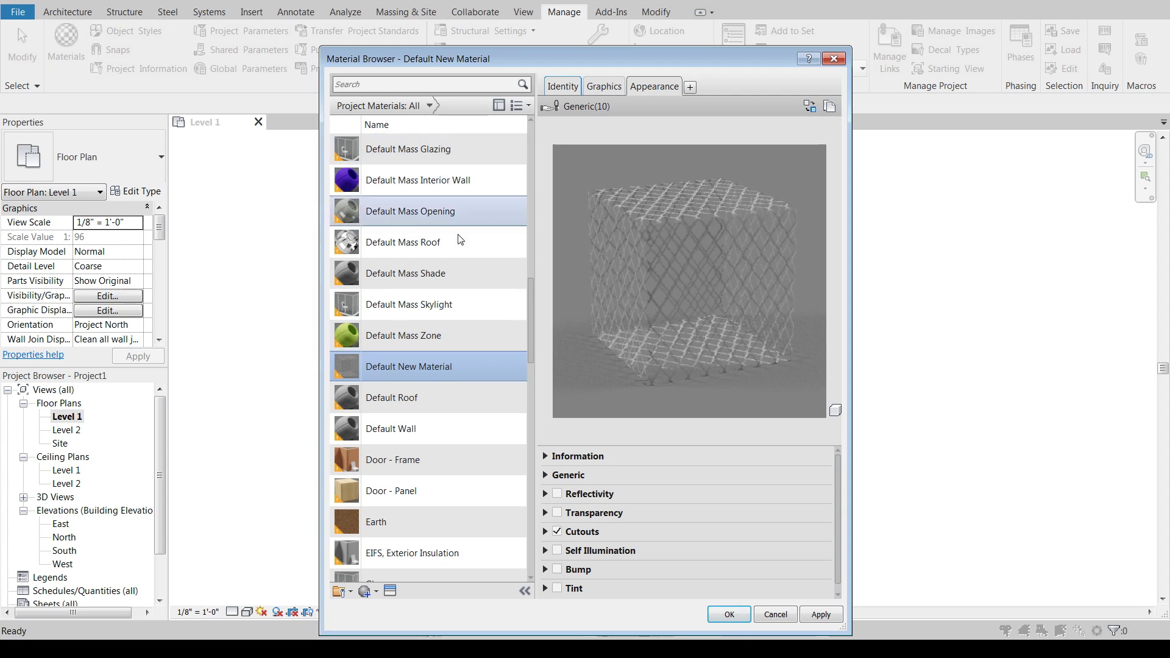
scroll(464, 469, "down", 13)
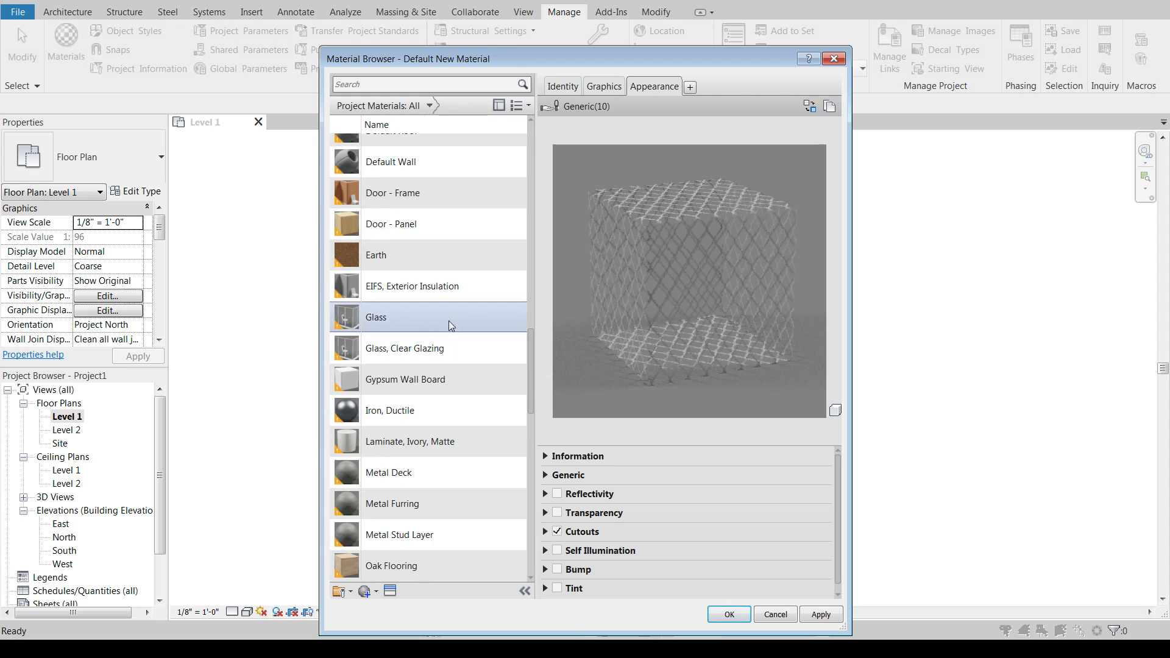
scroll(441, 331, "up", 7)
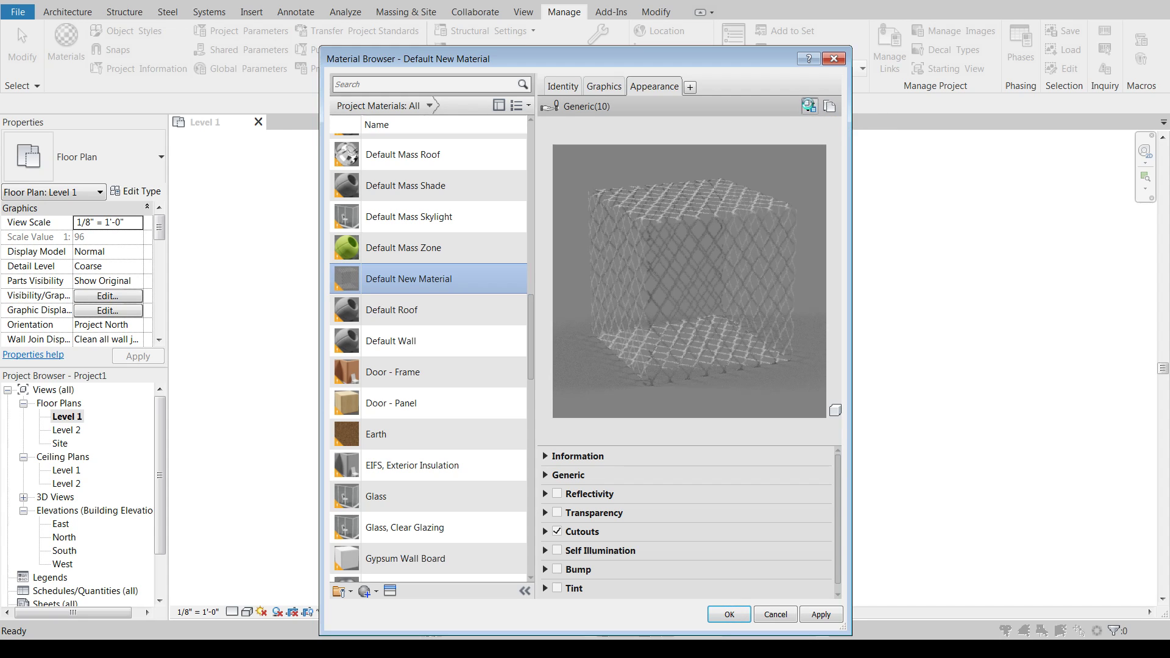
Open the Asset Browser via Replace Asset and expand the Appearance Library categories.
left_click(809, 106)
left_click_drag(159, 108, 481, 68)
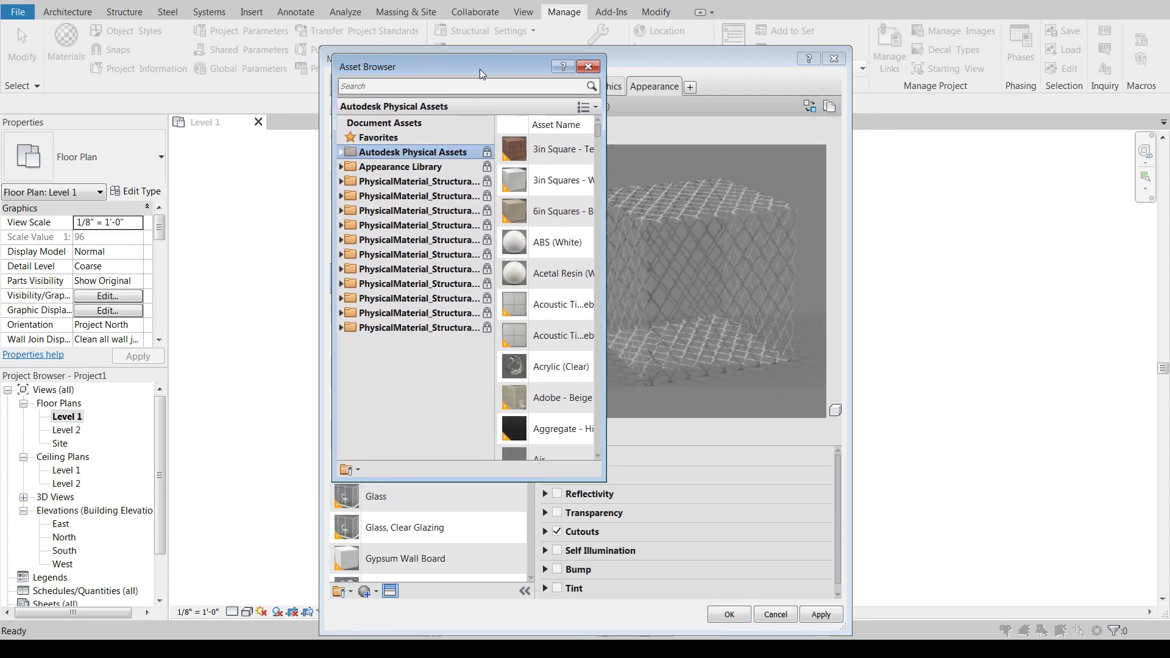
left_click(340, 168)
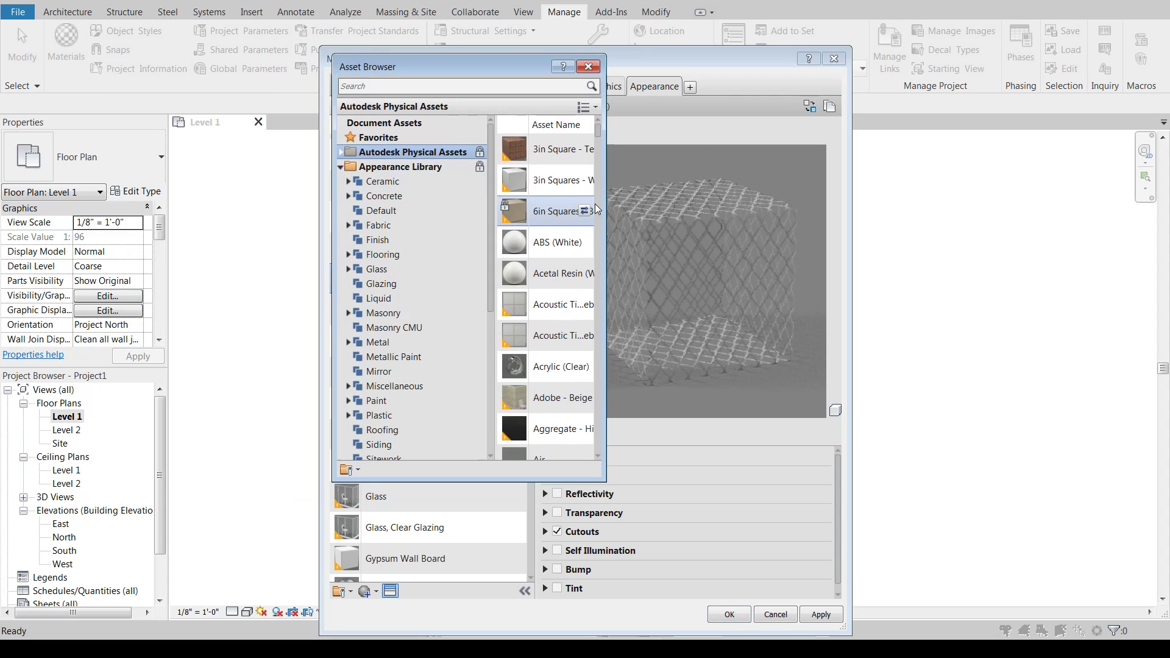
left_click_drag(605, 196, 960, 202)
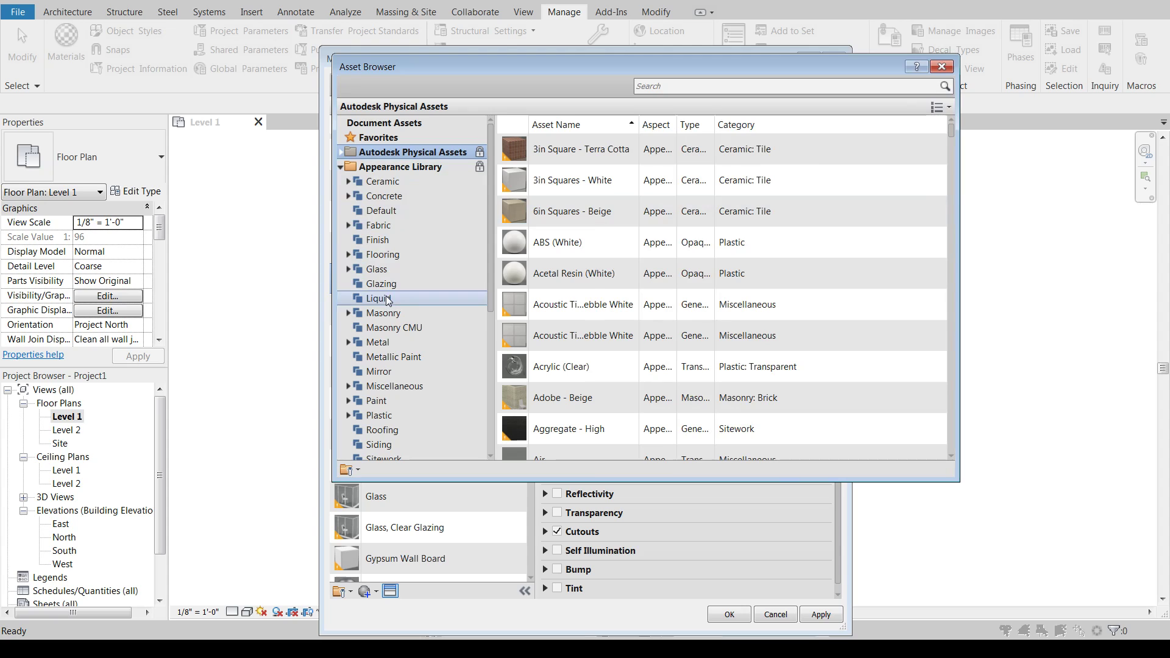
Apply the Chrome asset from the Metal category to the material.
left_click(379, 372)
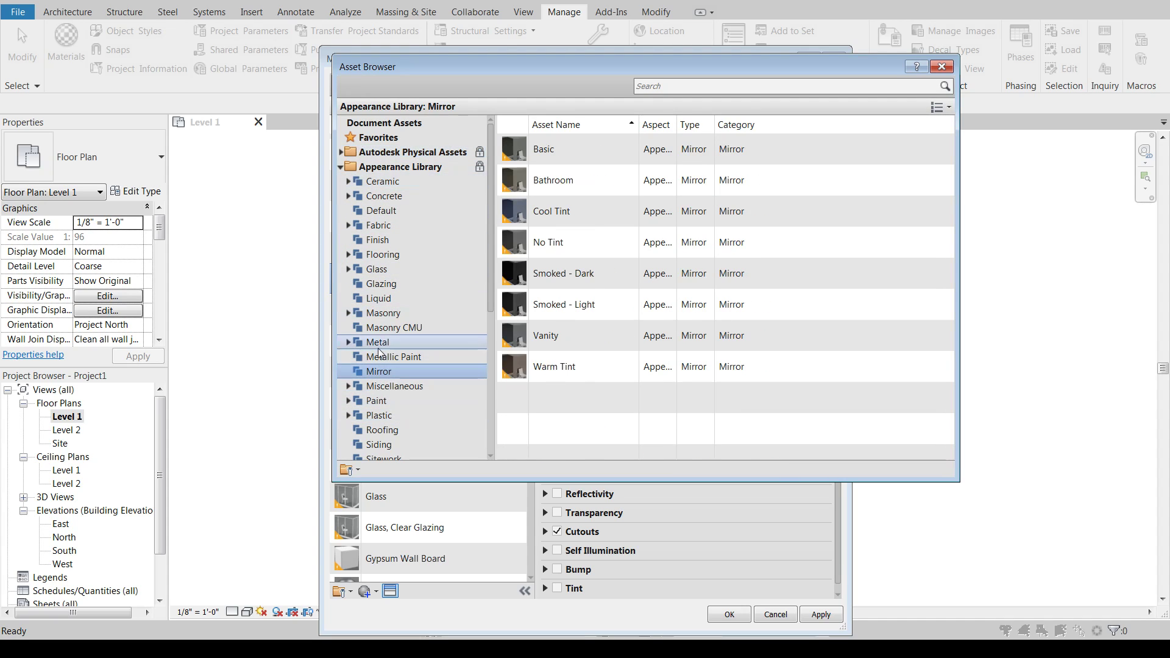
left_click(378, 343)
left_click(382, 226)
left_click(378, 343)
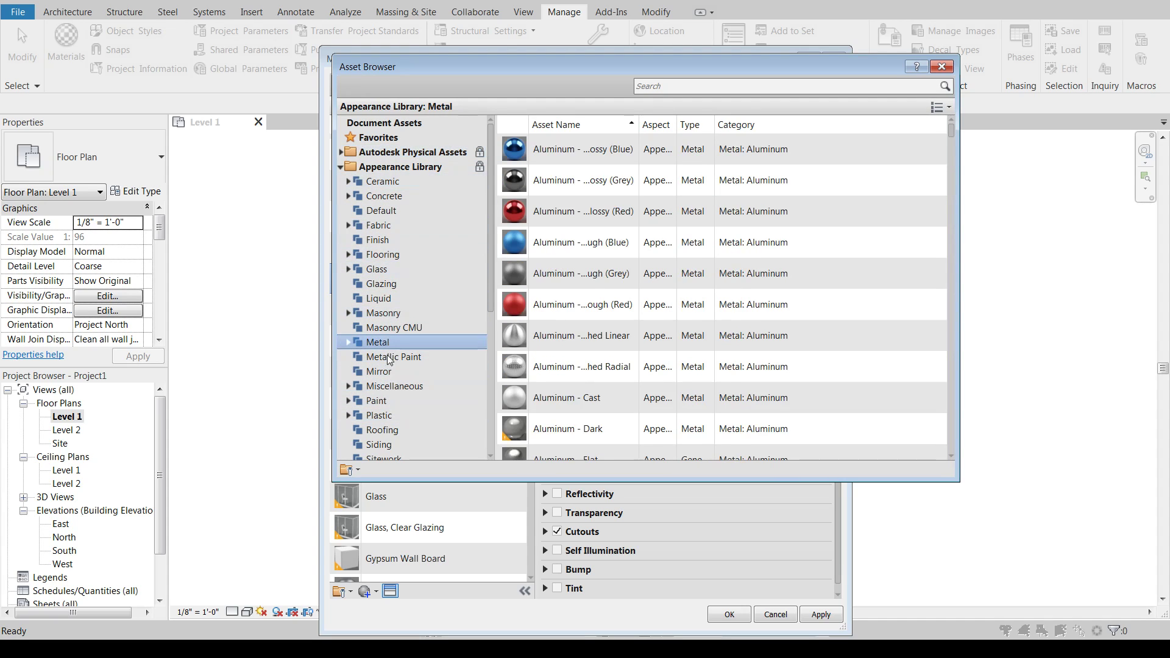
scroll(576, 257, "down", 12)
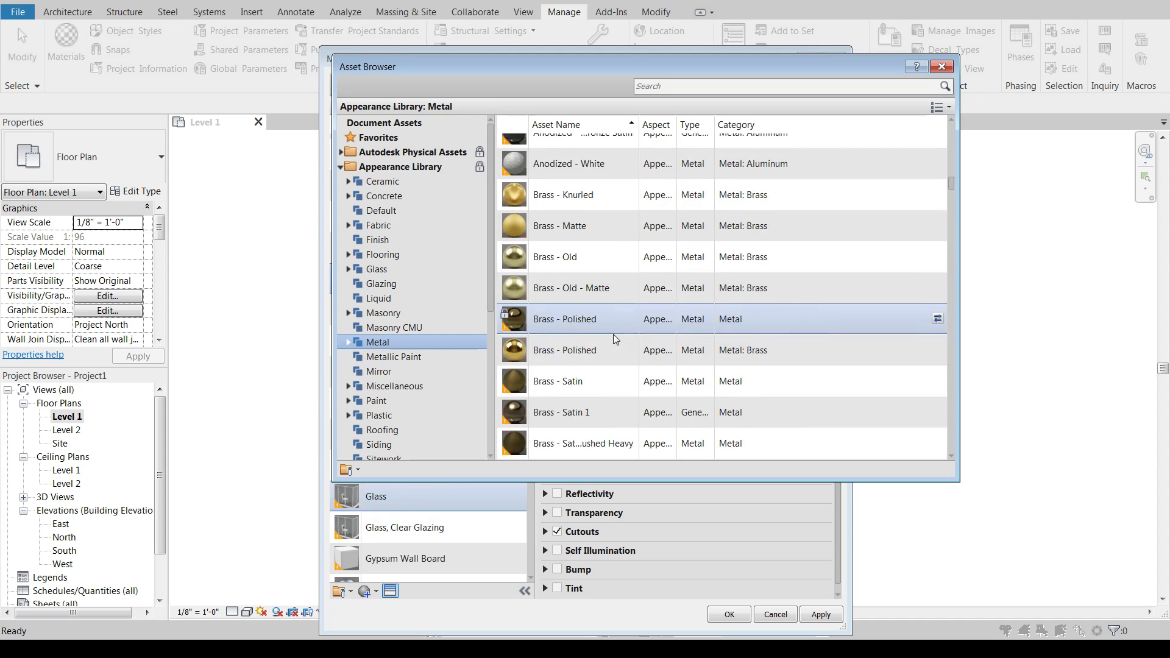
scroll(573, 393, "up", 10)
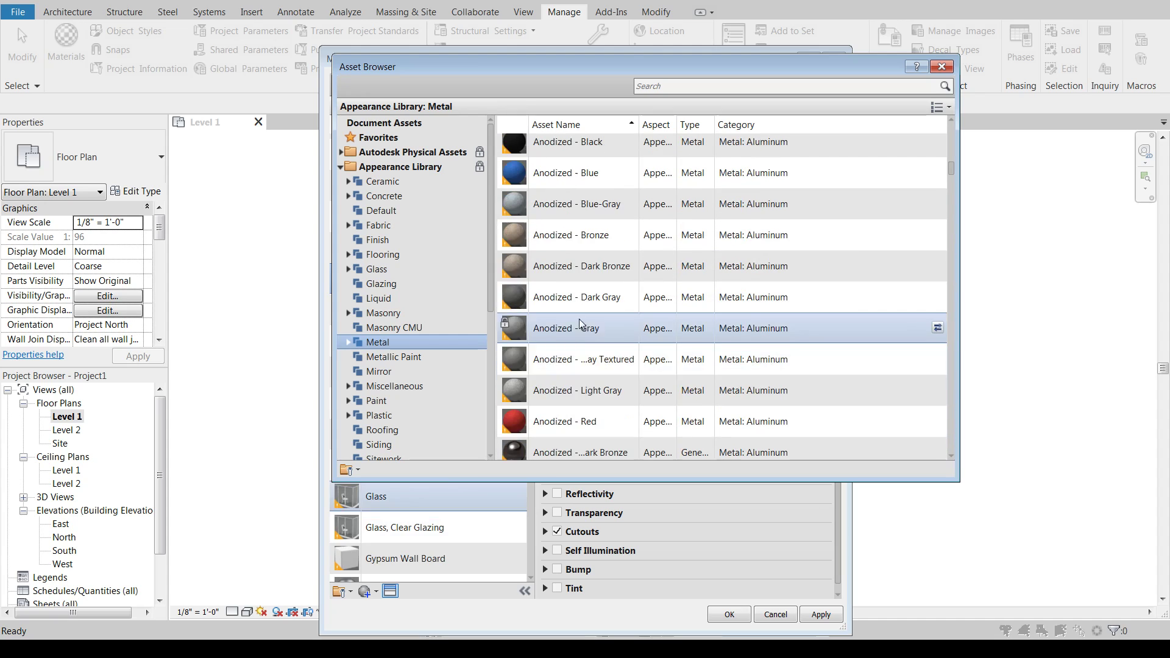
scroll(595, 246, "down", 4)
scroll(629, 295, "down", 4)
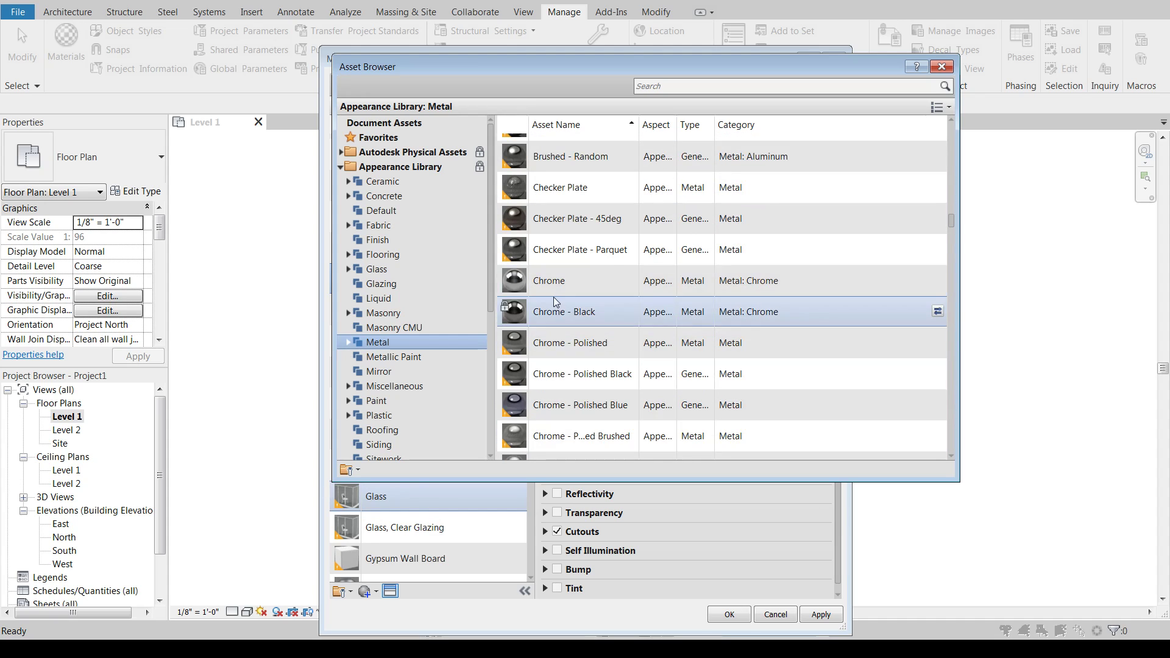
double_click(577, 278)
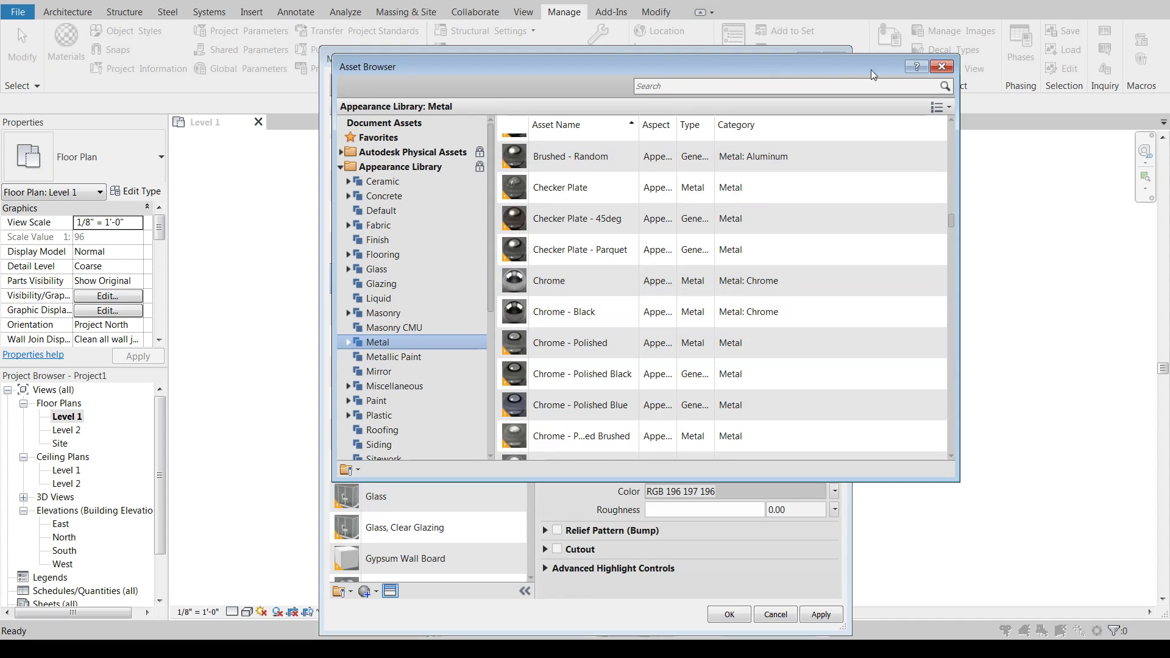
left_click(942, 66)
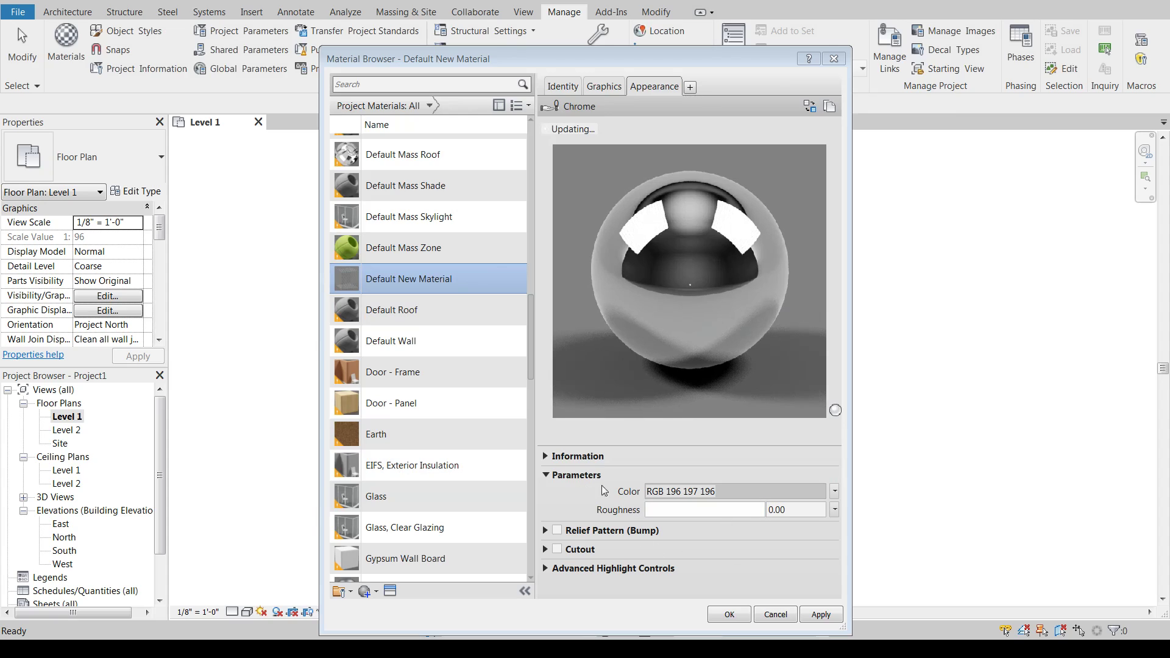
Expand and collapse the Chrome appearance's Advanced Highlight Controls.
left_click(546, 569)
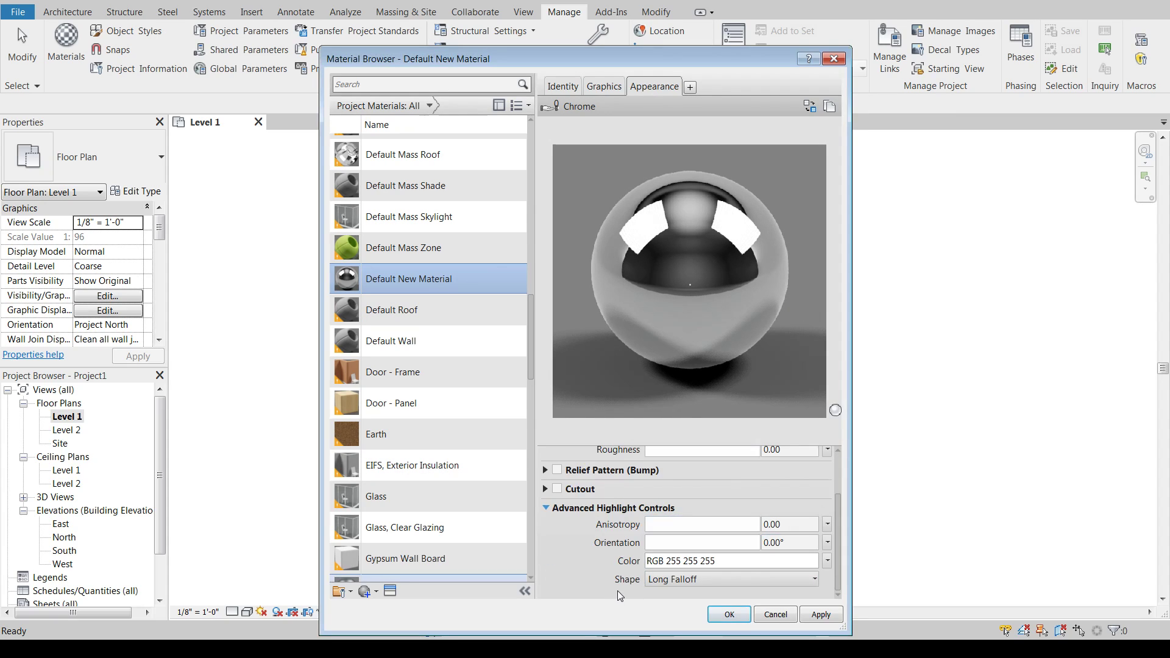
scroll(552, 541, "up", 2)
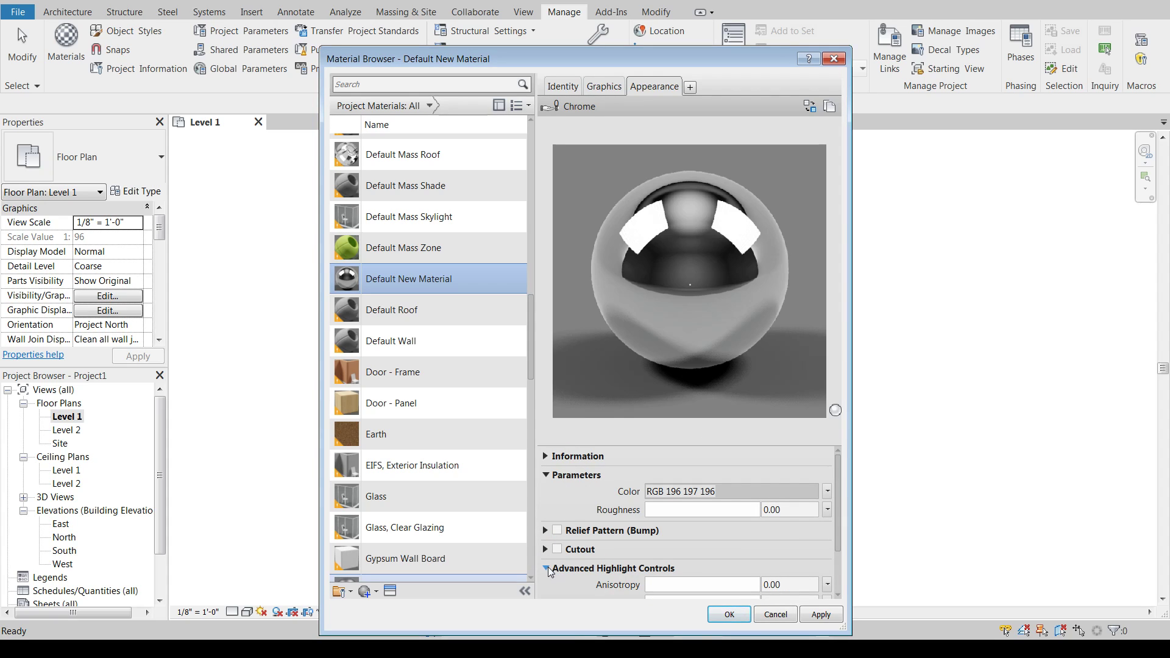
left_click(547, 569)
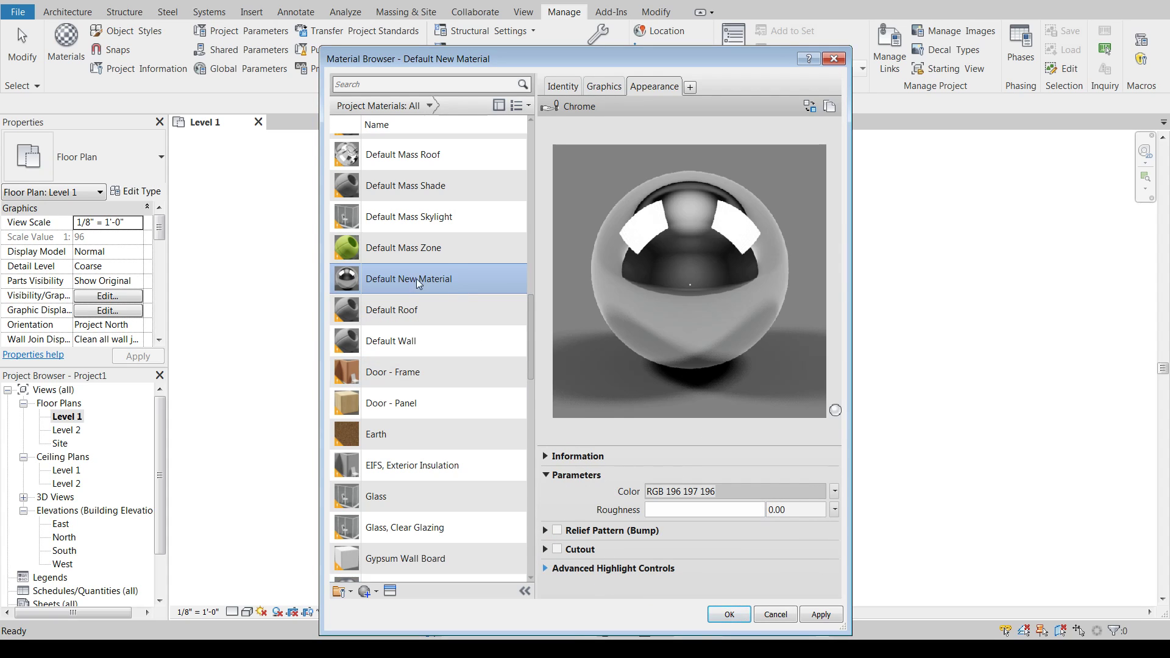
scroll(386, 530, "down", 5)
scroll(385, 530, "up", 5)
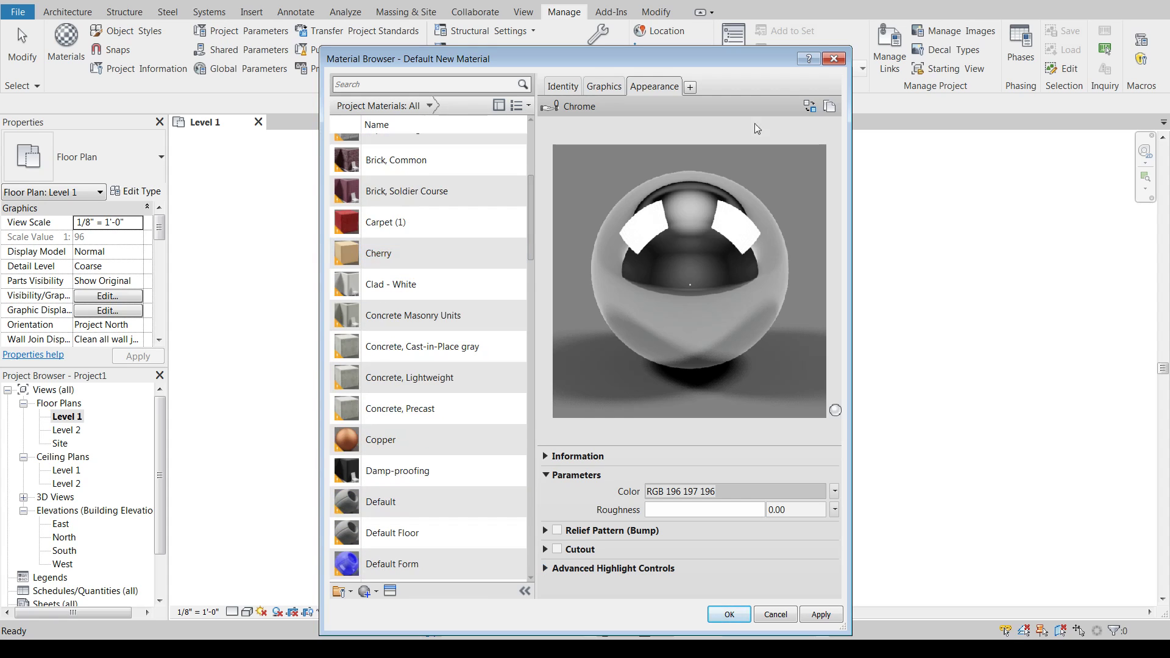
Reopen the Asset Browser and close it, keeping the Chrome appearance.
left_click(815, 107)
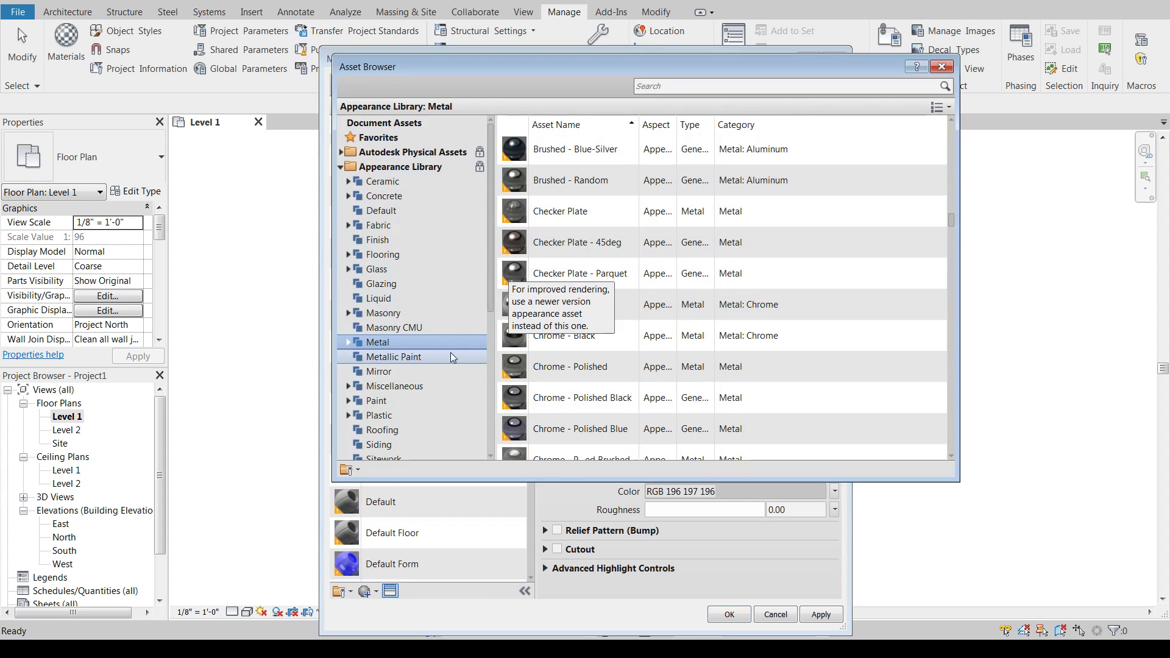
scroll(392, 374, "down", 3)
scroll(397, 344, "up", 3)
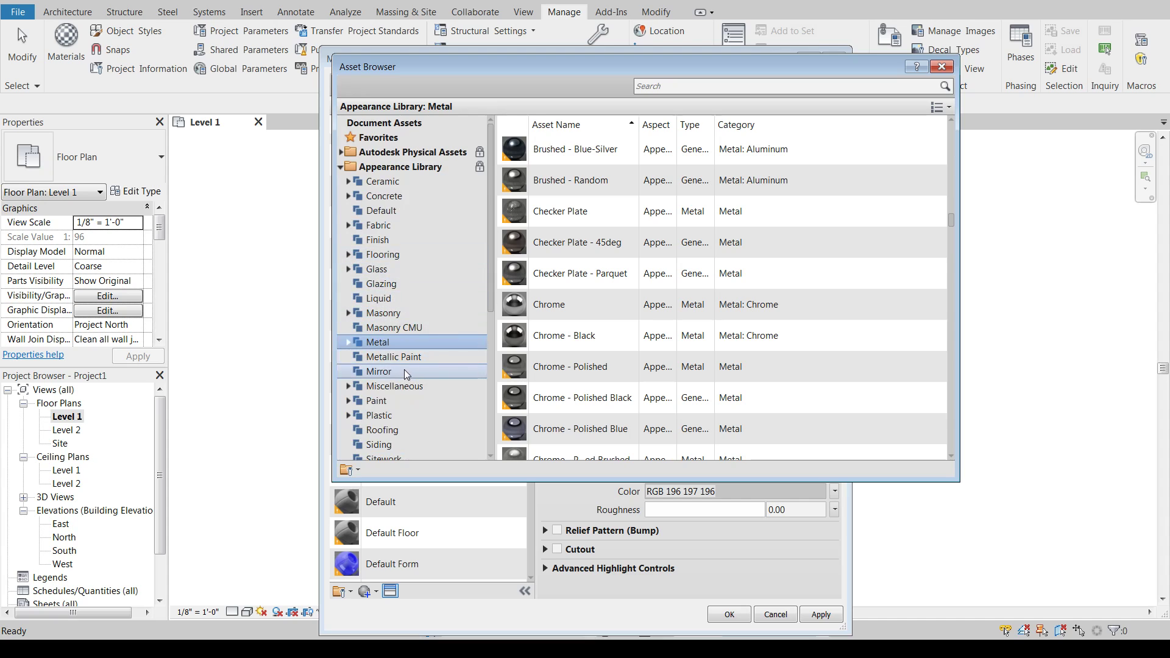
scroll(399, 362, "down", 1)
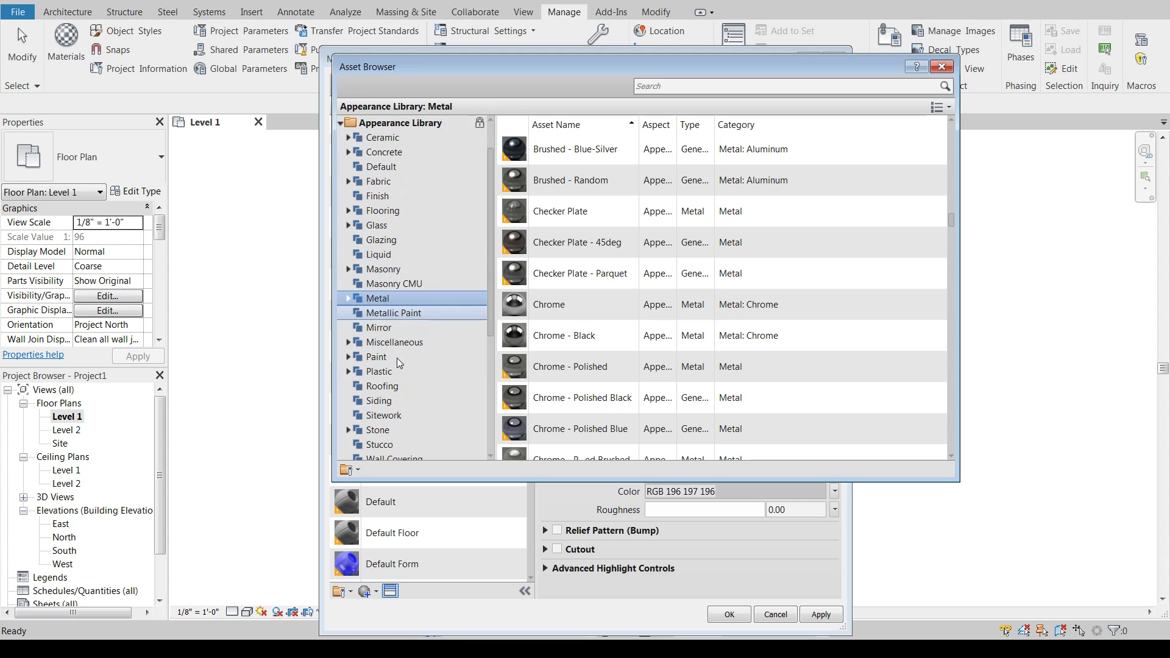
left_click(941, 67)
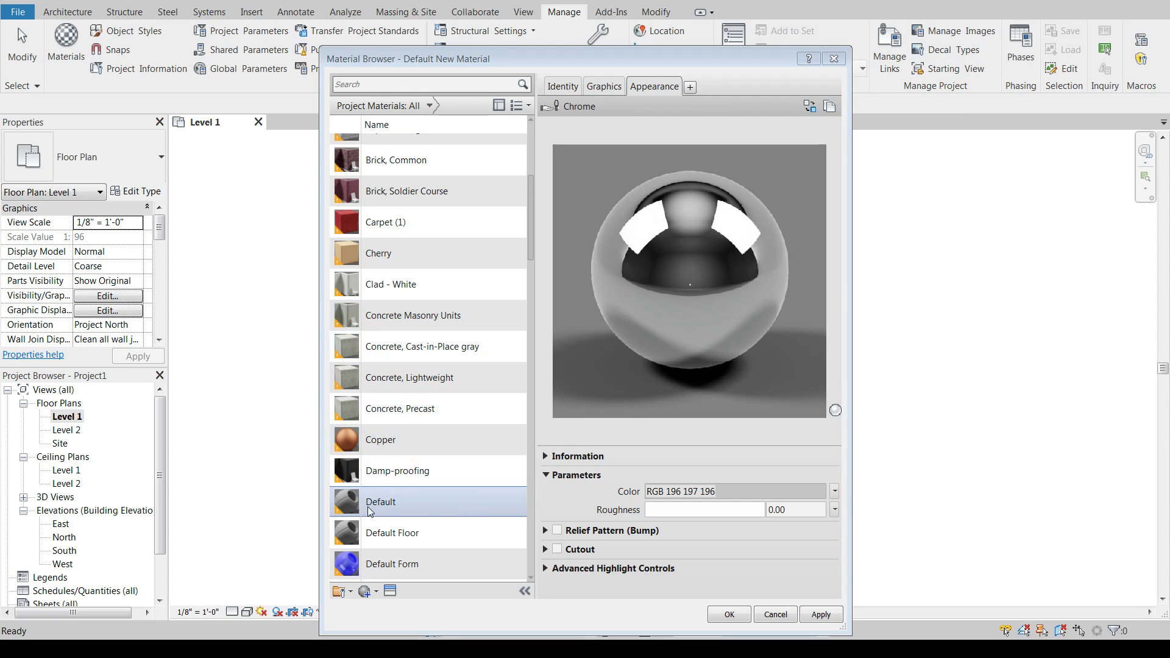
Select the Default material and expand its Bump settings on the Appearance tab.
left_click(415, 506)
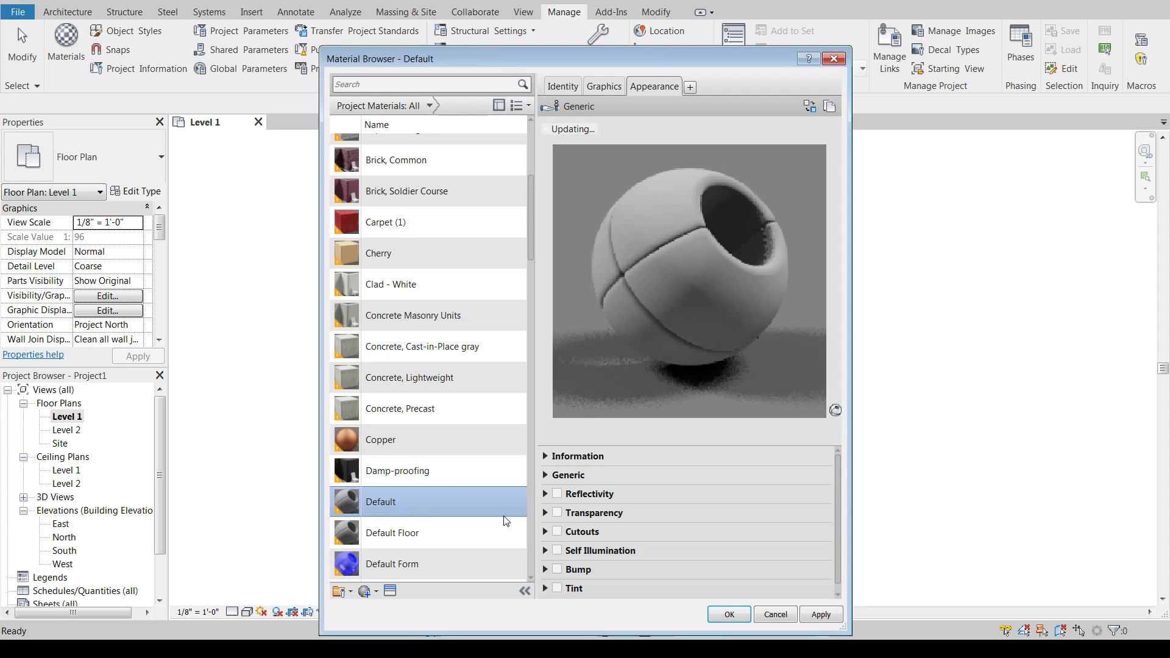
scroll(673, 522, "down", 1)
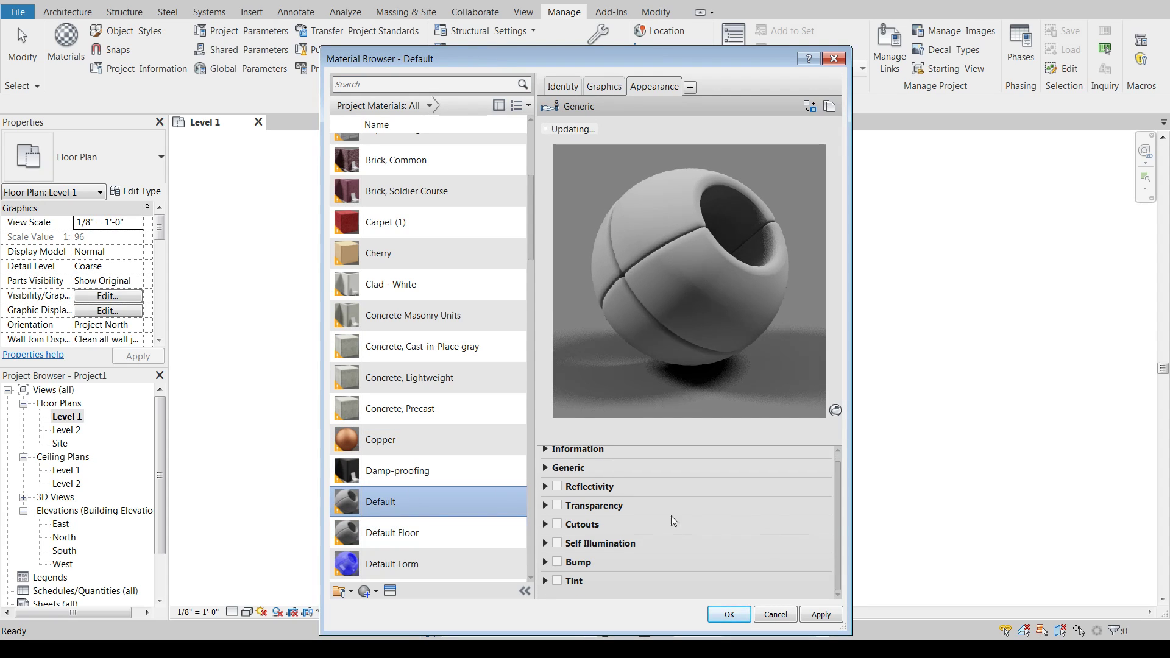
left_click(545, 562)
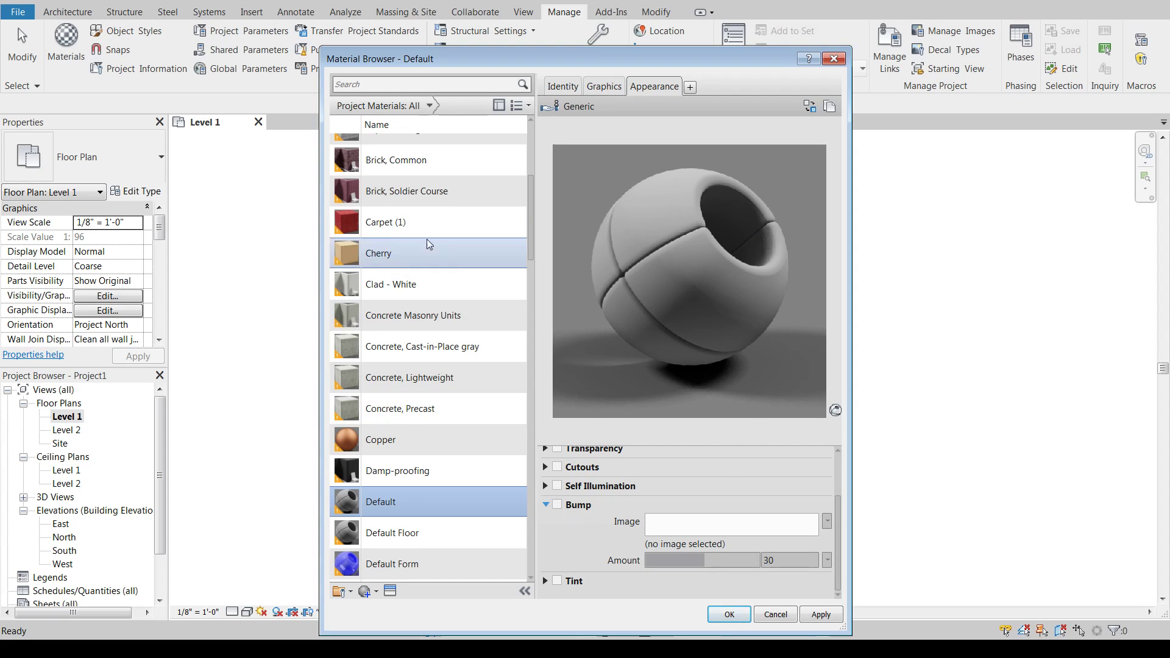
scroll(415, 244, "up", 1)
left_click(399, 249)
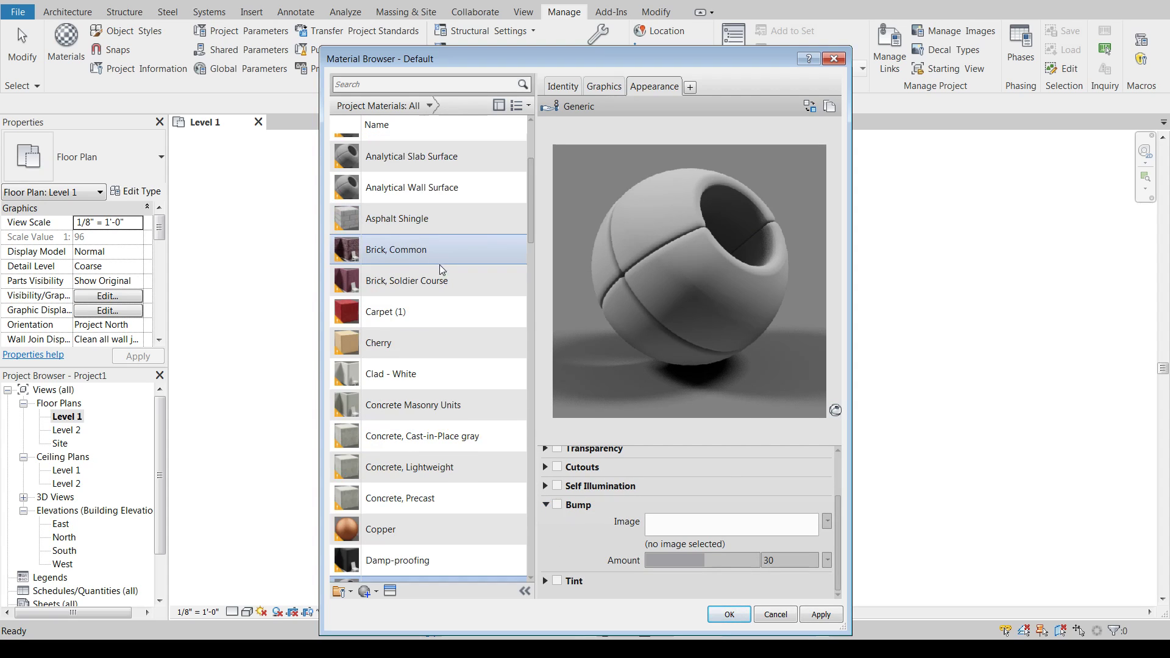
scroll(439, 280, "down", 2)
scroll(479, 259, "up", 1)
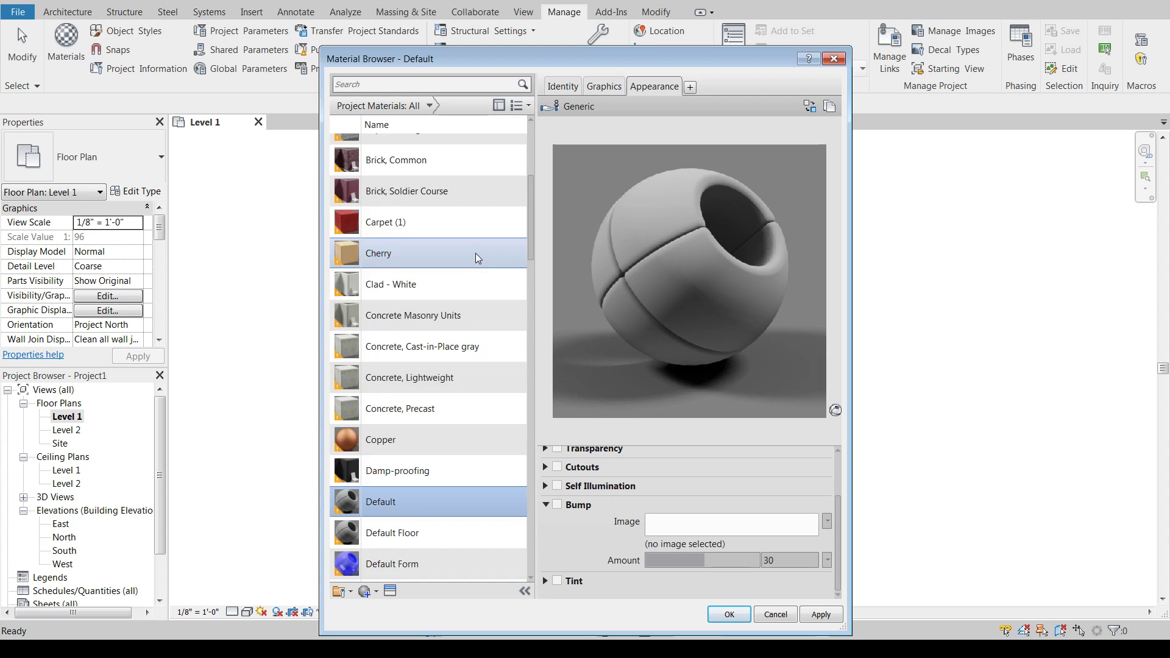
scroll(399, 164, "up", 1)
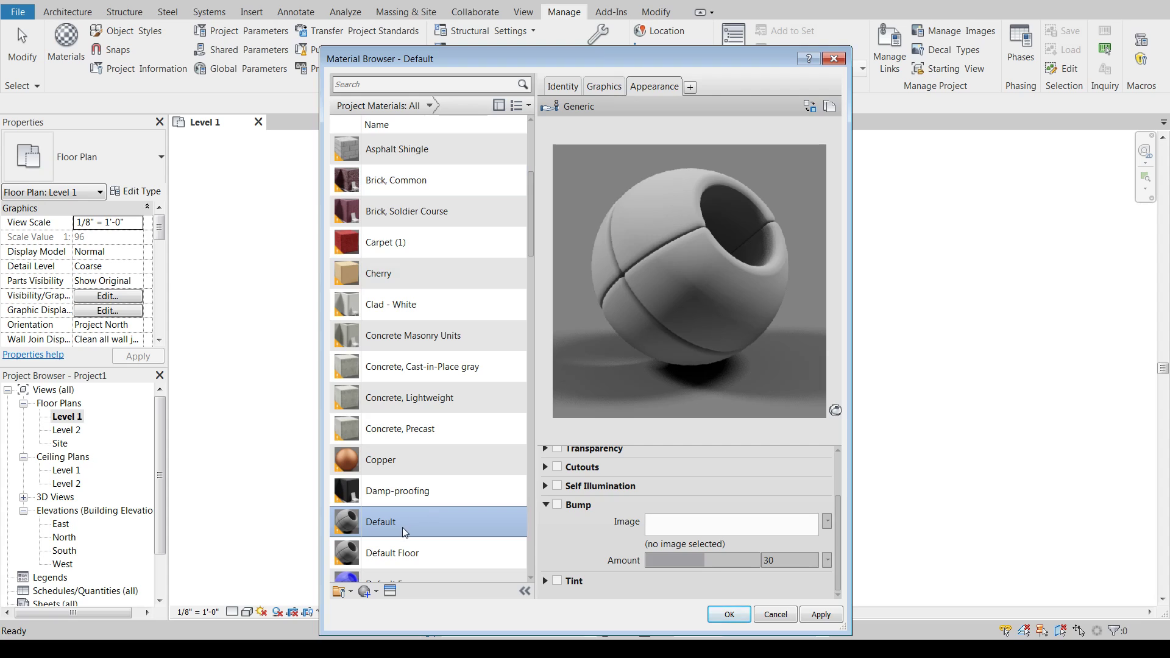
Assign Standing Seam Bump.jpg as the Default material's bump image.
left_click(677, 524)
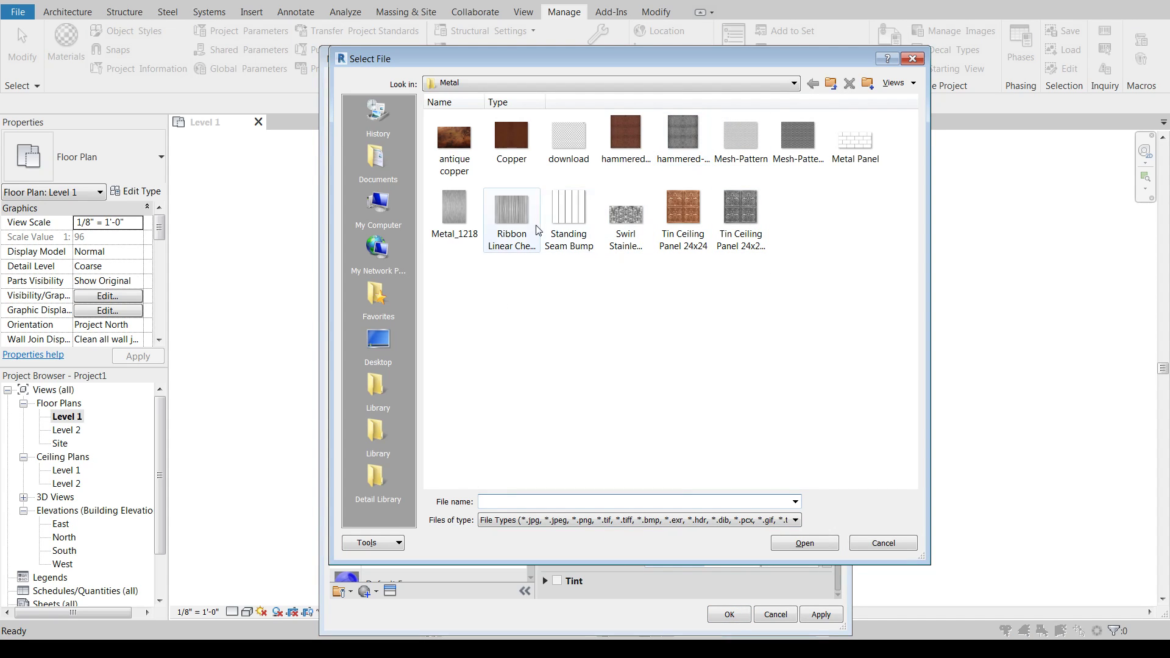
double_click(566, 210)
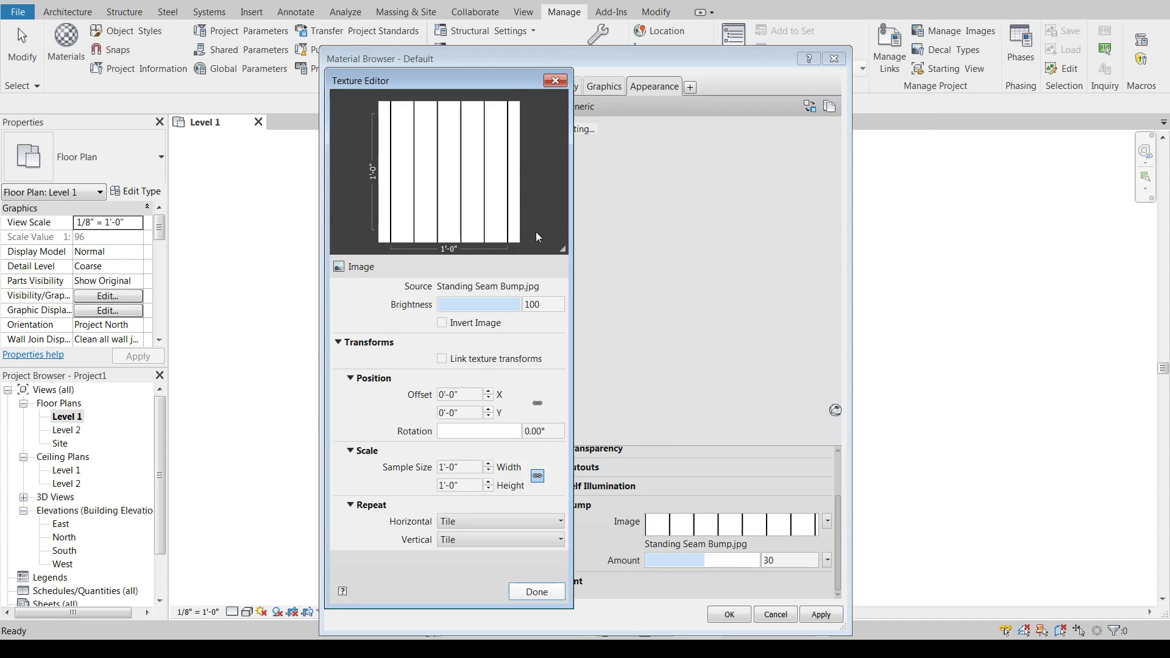
left_click(555, 81)
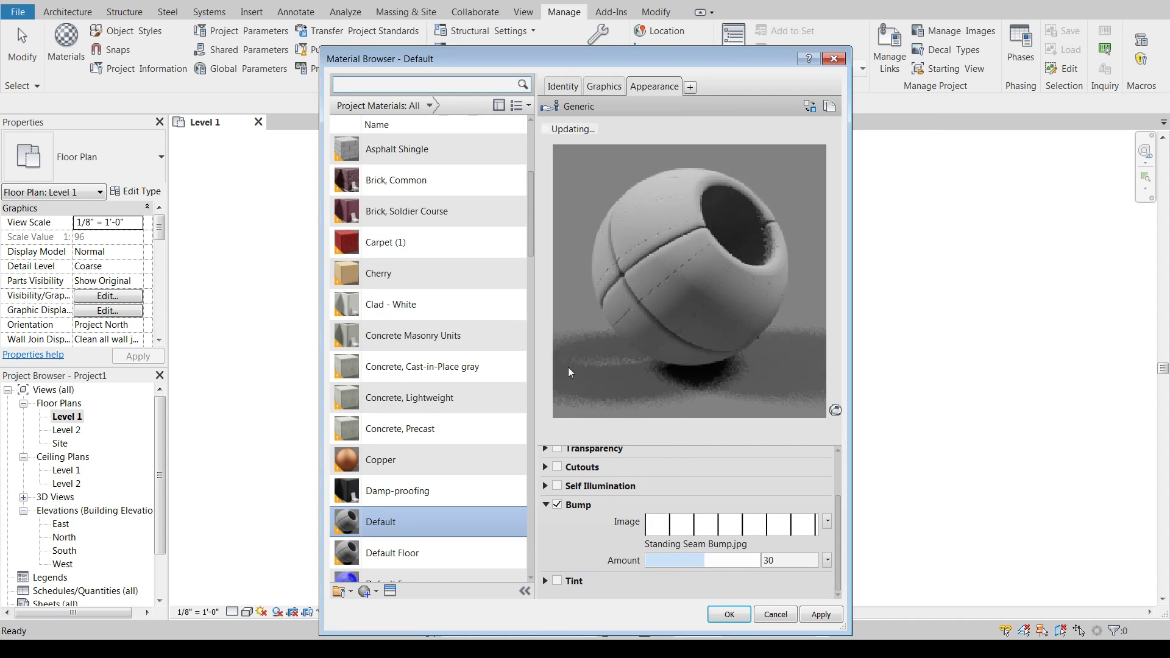
Compare with Brick, Common, then set the Default material's bump amount to 261.
left_click(411, 188)
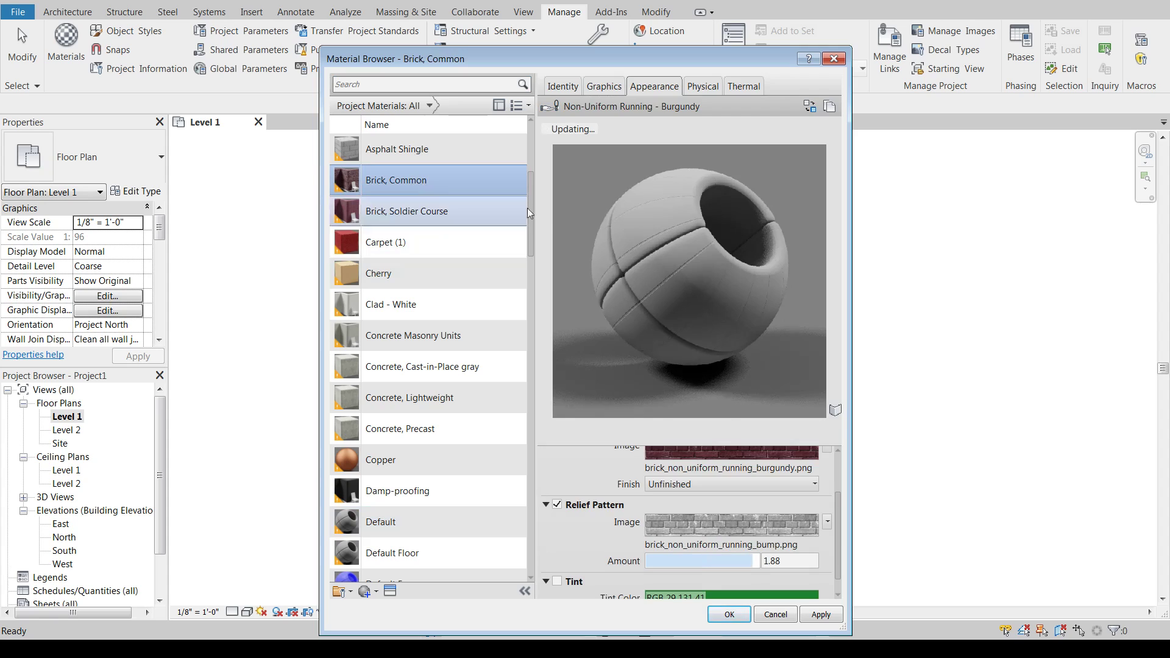
mouse_move(756, 560)
left_mouse_down()
mouse_move(674, 560)
mouse_move(759, 573)
left_mouse_up()
left_click(399, 518)
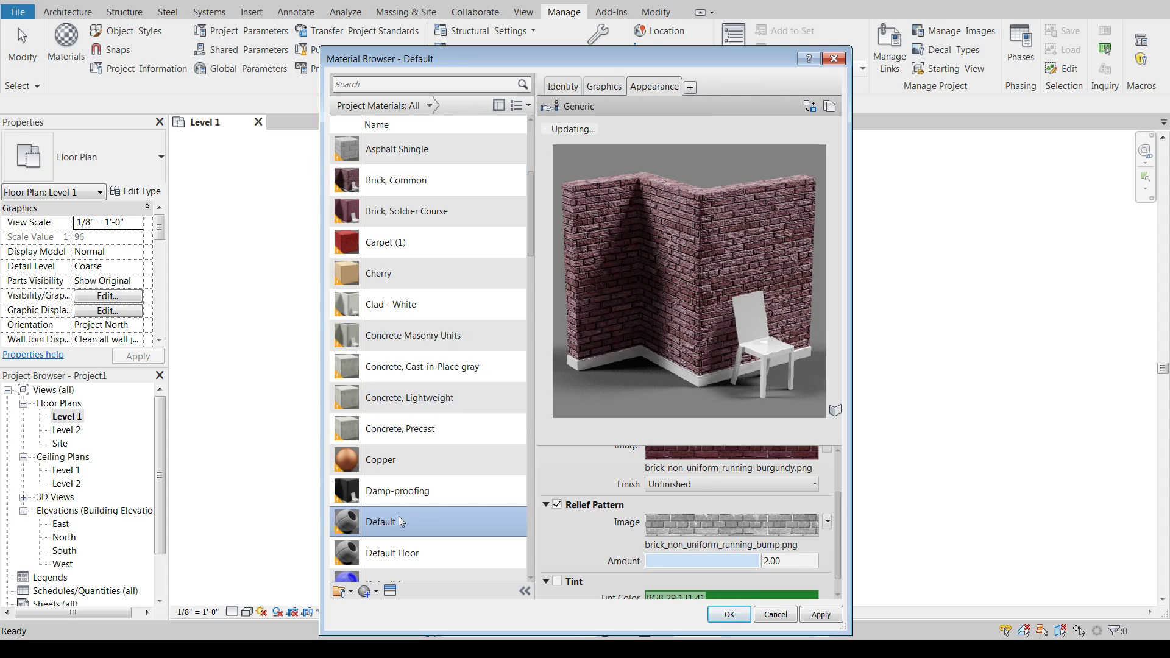
left_click_drag(704, 561, 740, 559)
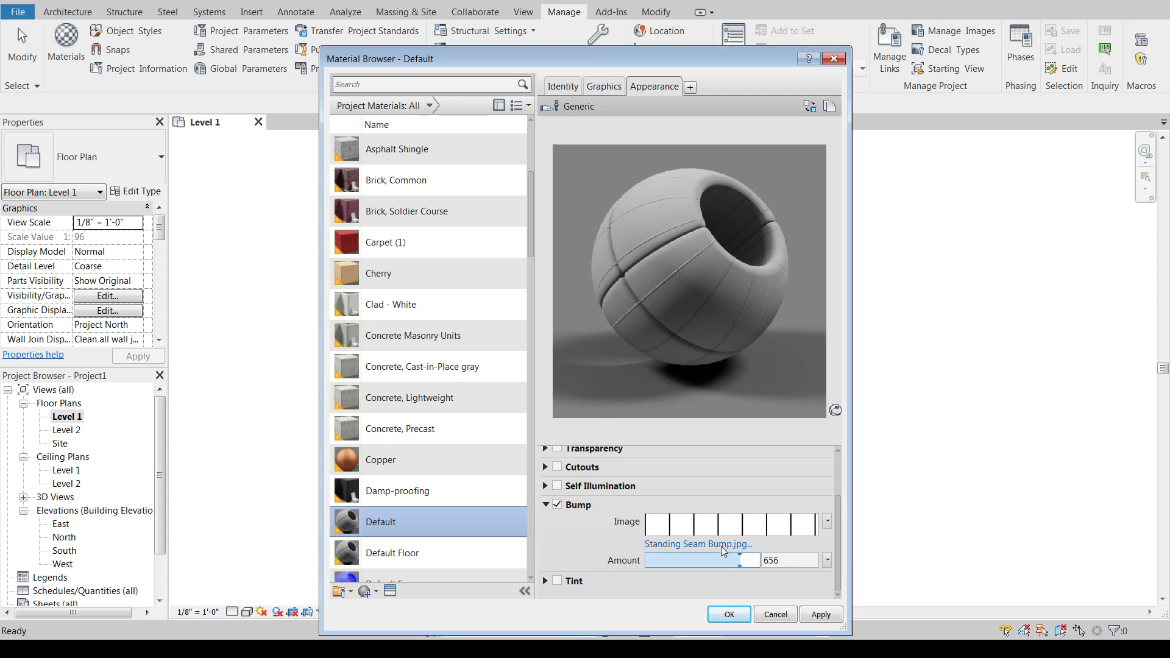
mouse_move(740, 562)
left_mouse_down()
mouse_move(703, 561)
mouse_move(720, 561)
left_mouse_up()
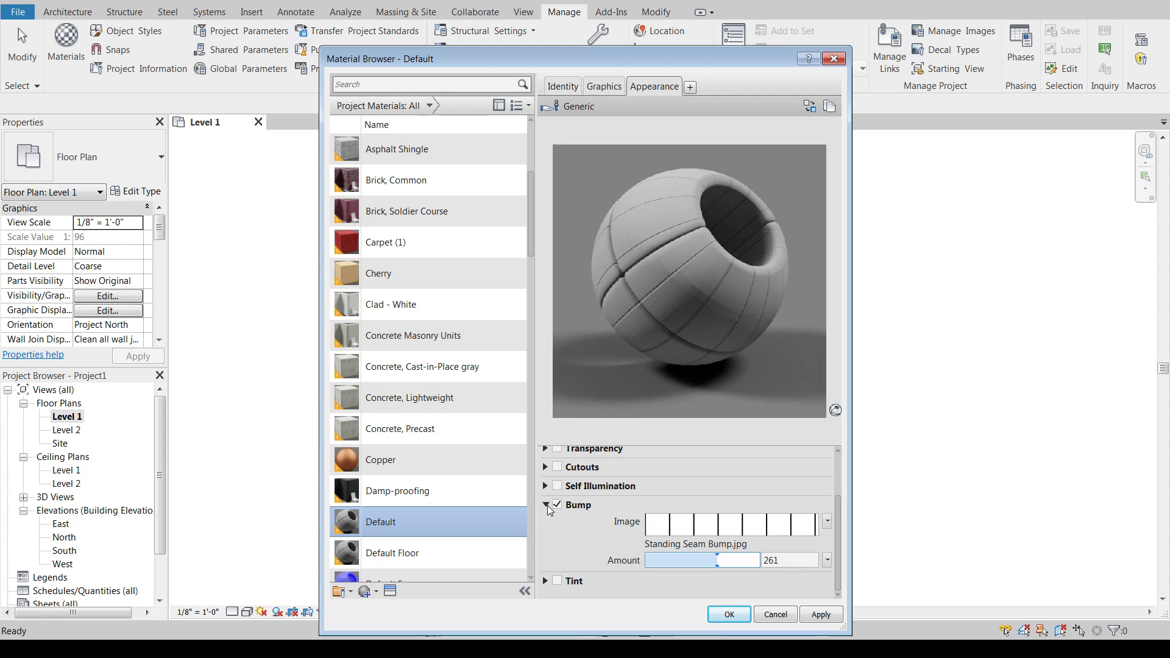
Rename the Default material in the Material Browser list to '- New Material'.
scroll(408, 440, "up", 4)
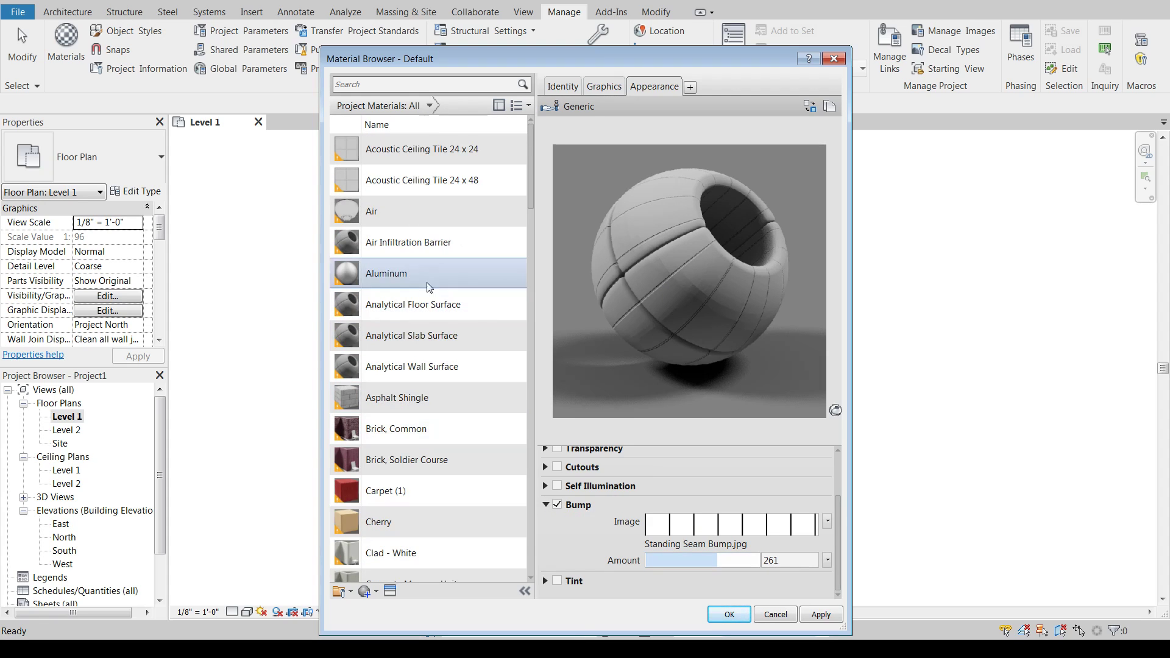
scroll(419, 390, "down", 12)
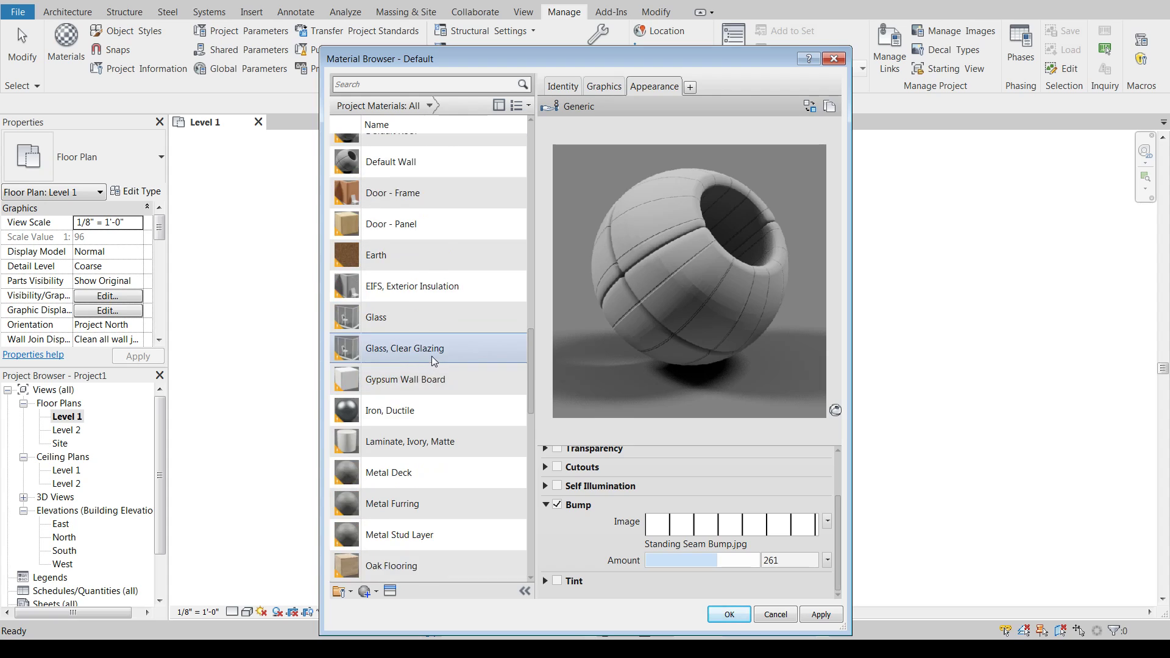
scroll(432, 356, "up", 7)
scroll(433, 382, "up", 3)
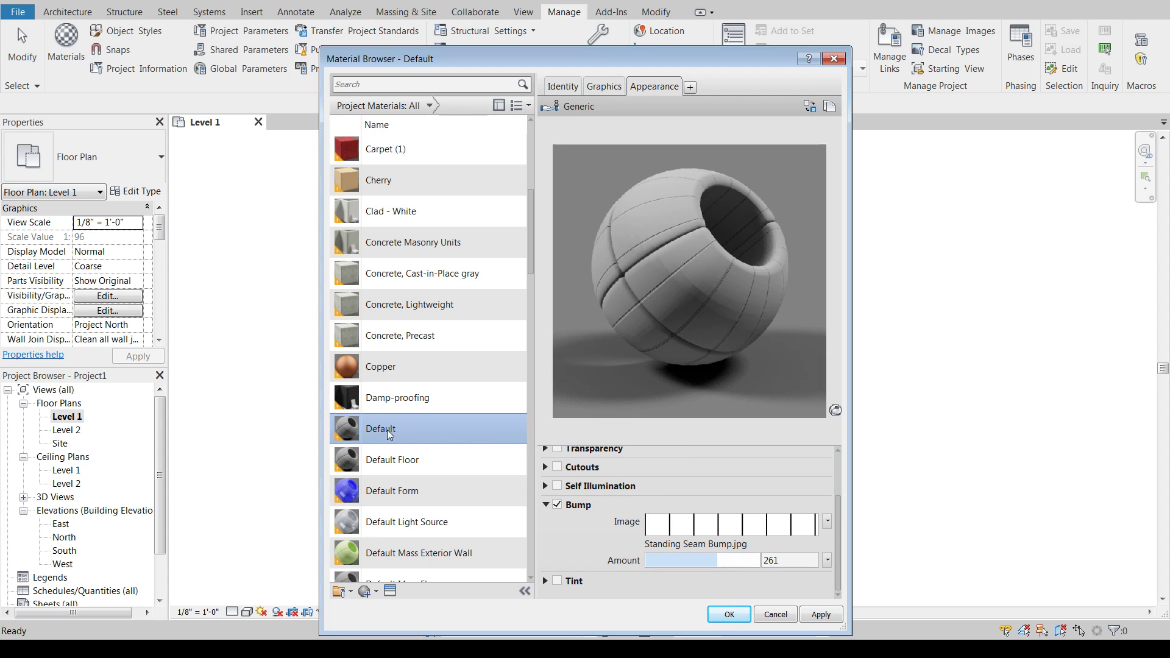
scroll(392, 463, "down", 1)
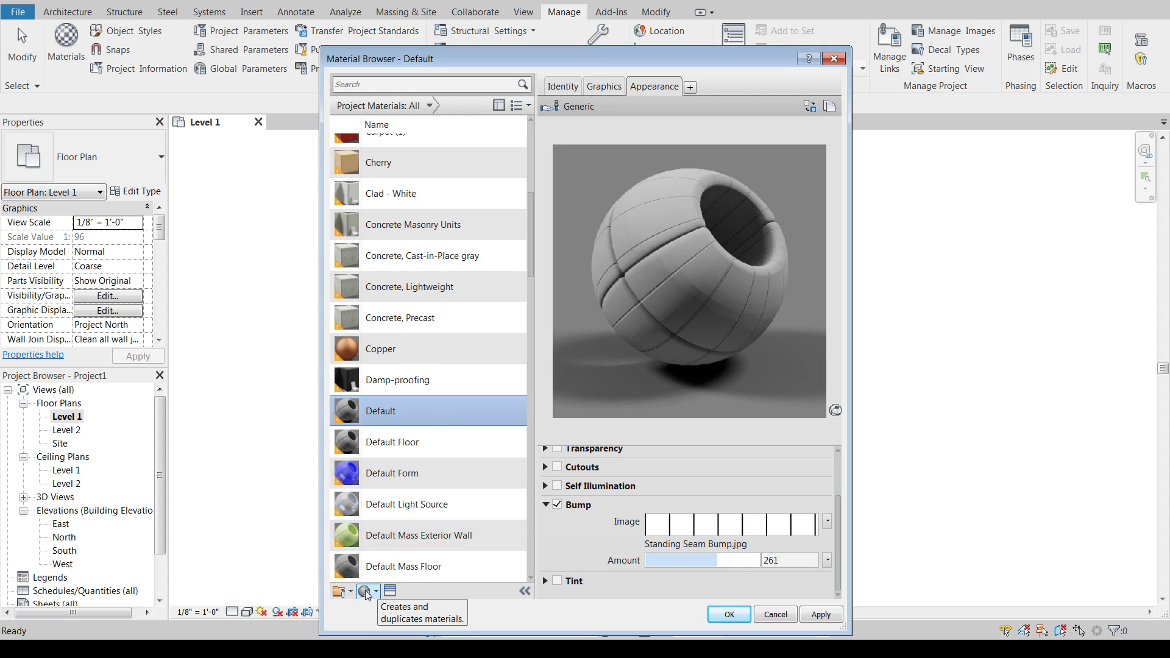
right_click(389, 413)
left_click(454, 452)
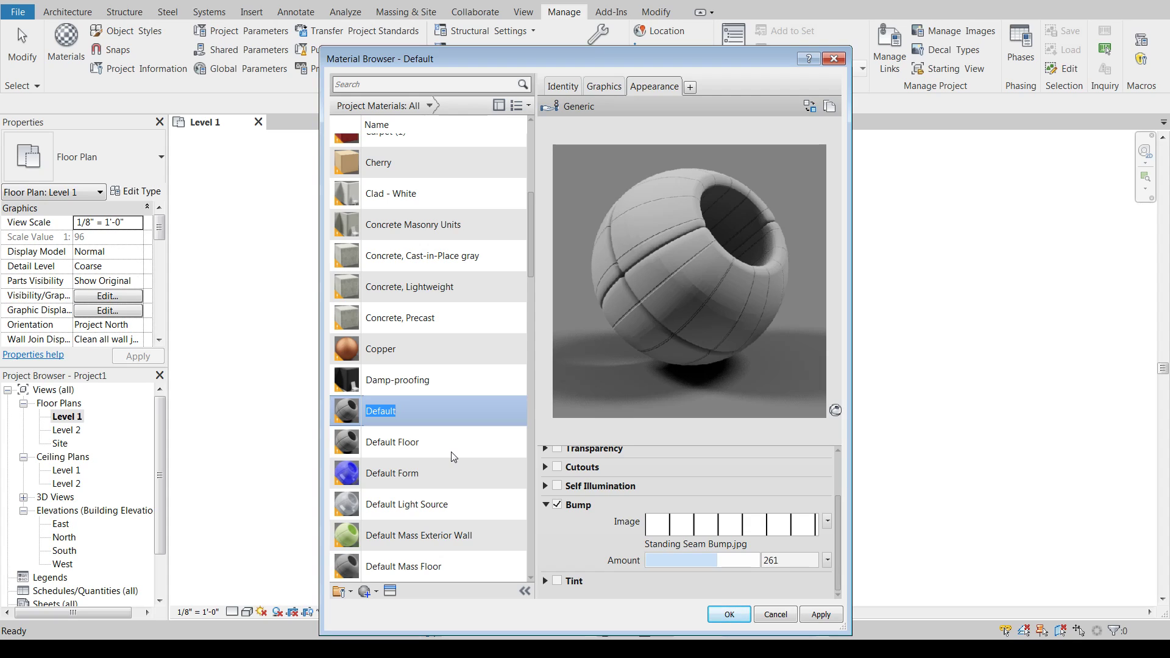
type("- New Material")
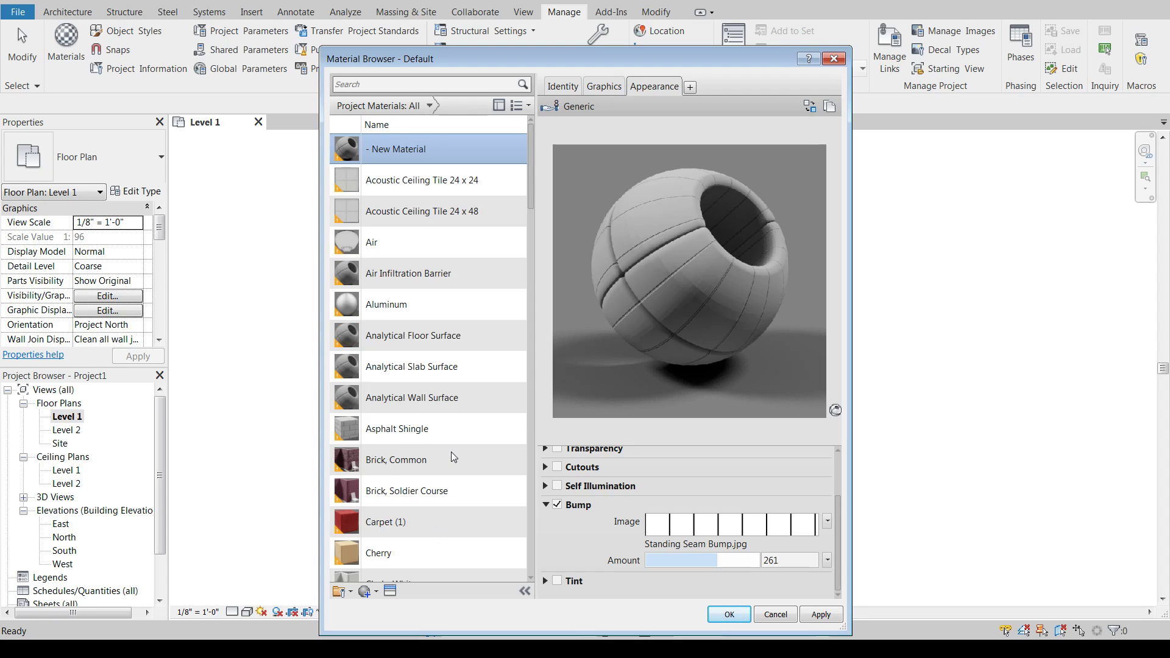
scroll(451, 445, "down", 6)
scroll(445, 467, "up", 10)
scroll(446, 264, "down", 20)
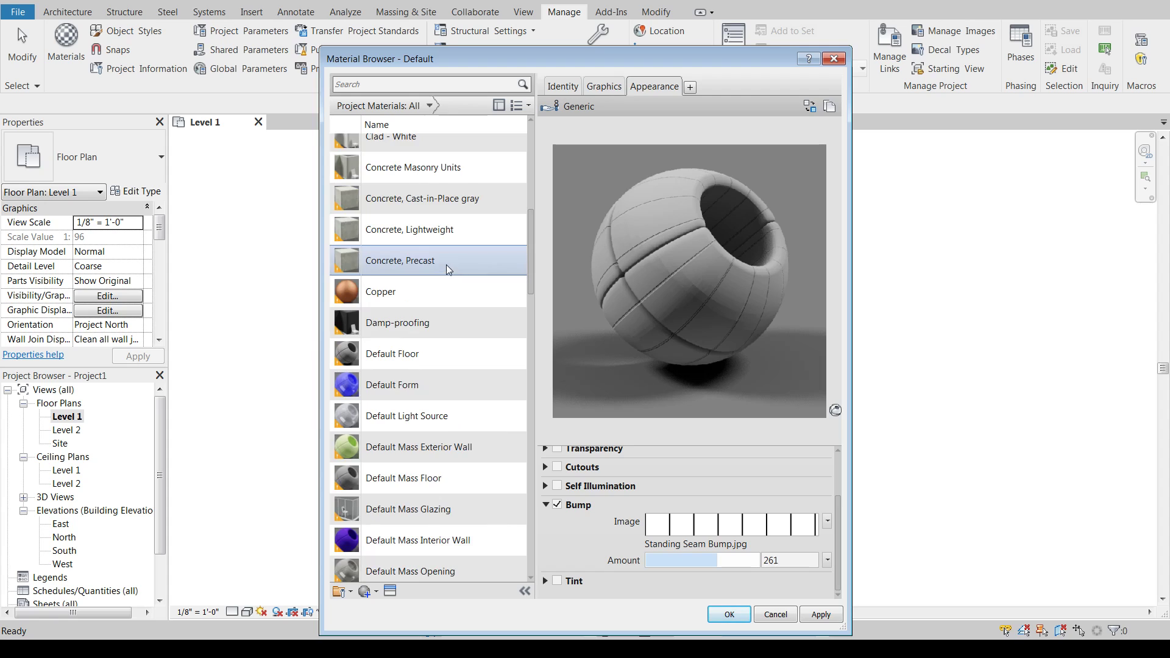
scroll(392, 279, "down", 5)
scroll(419, 348, "up", 15)
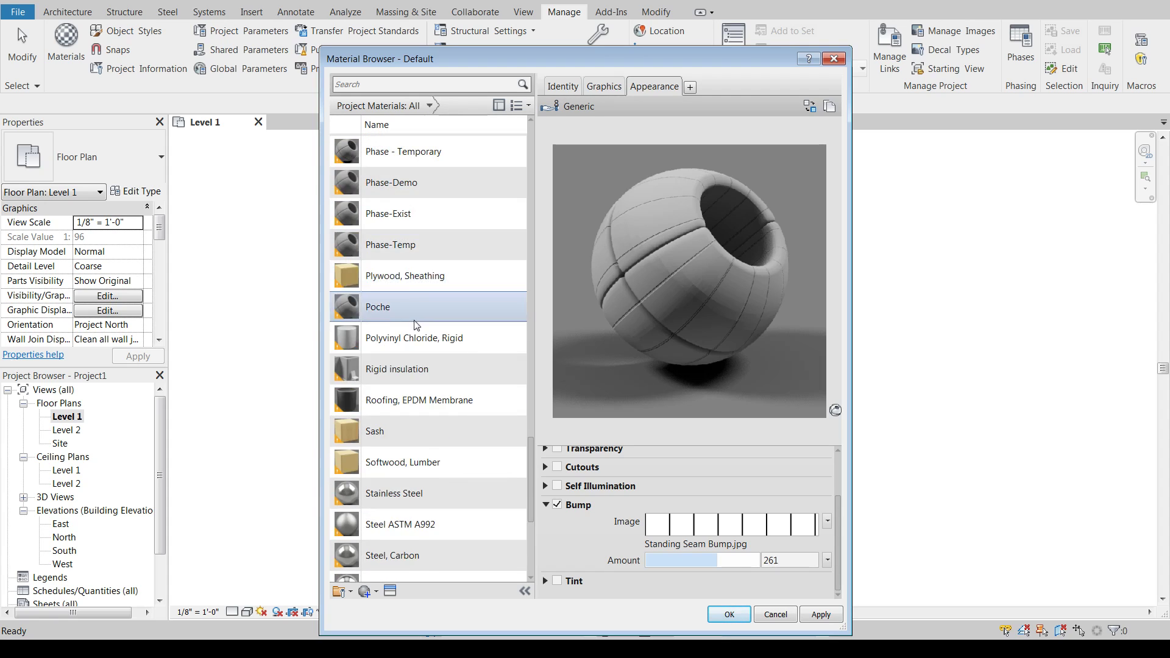
scroll(427, 339, "up", 10)
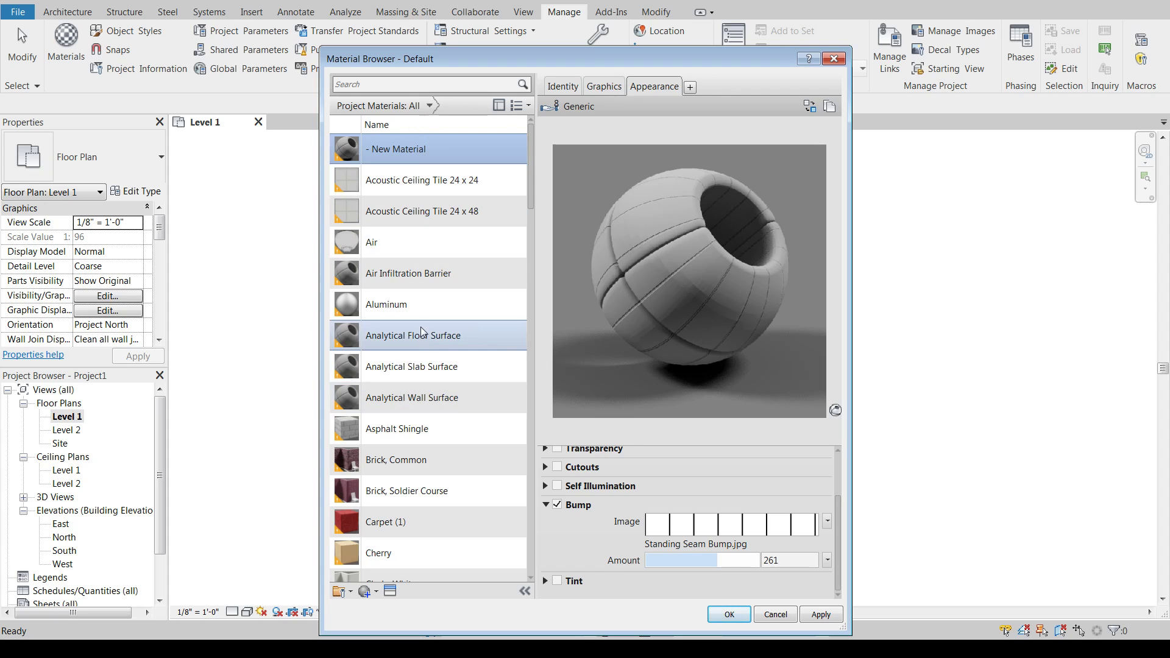
scroll(424, 384, "down", 7)
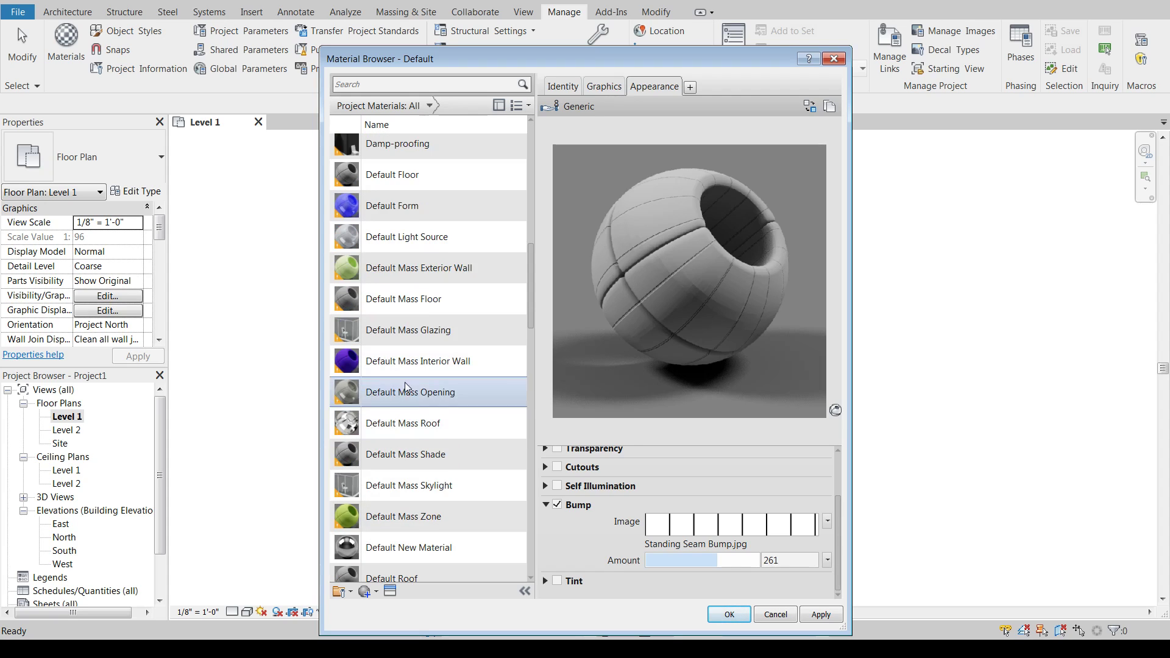
scroll(390, 483, "down", 4)
scroll(427, 488, "down", 9)
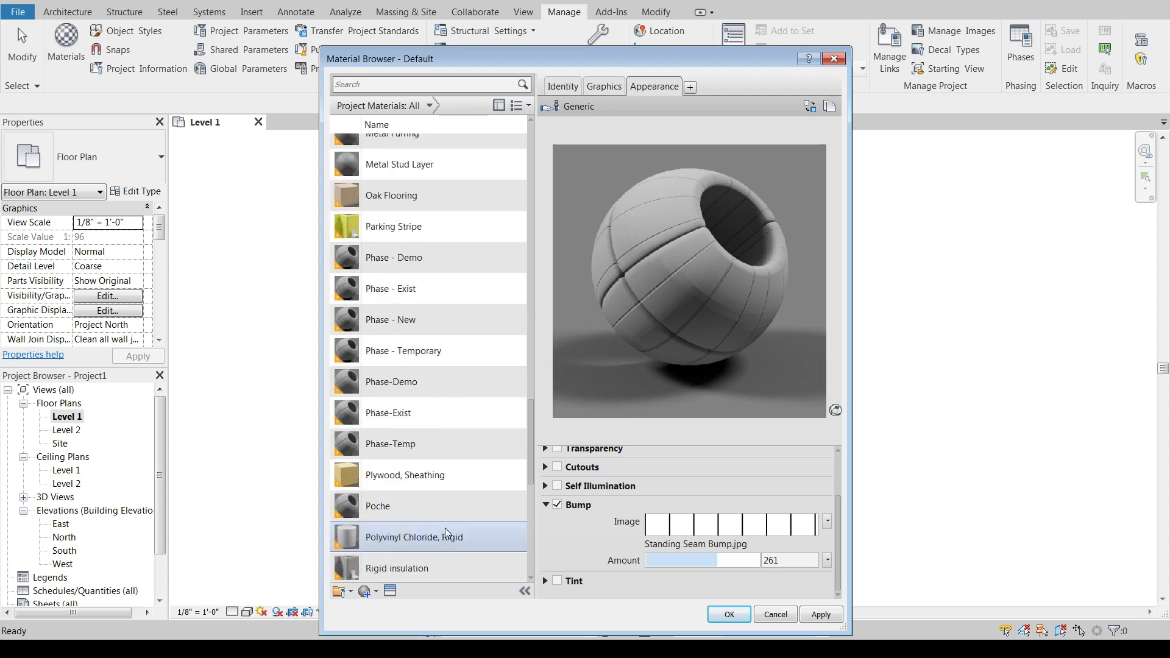
scroll(427, 467, "up", 20)
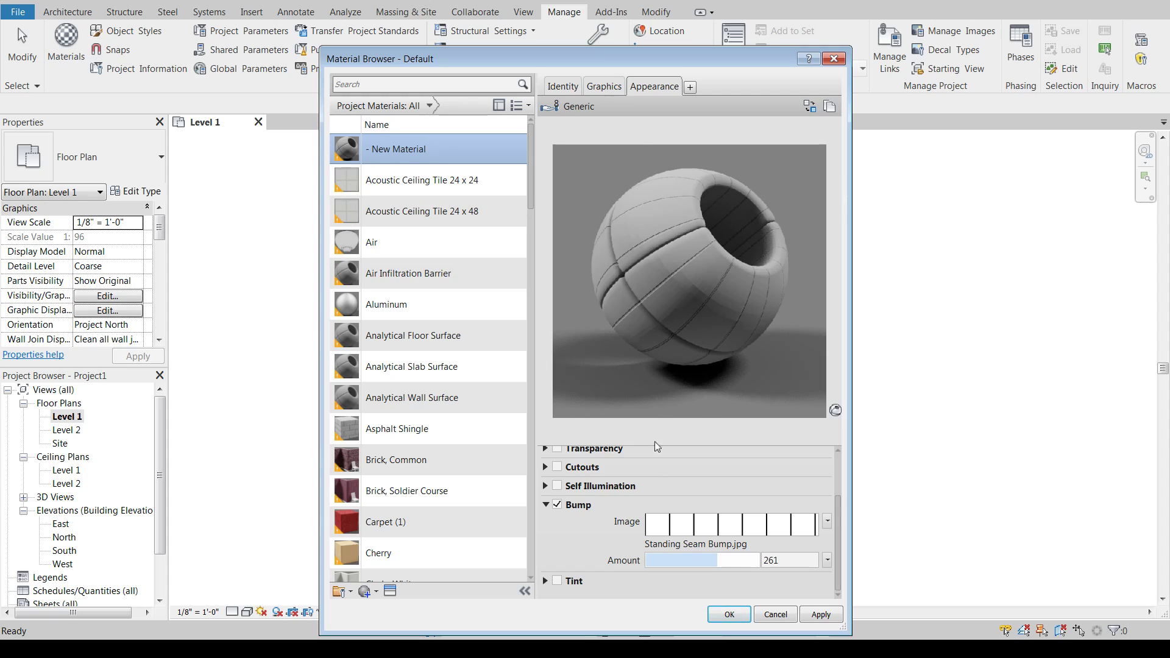
mouse_move(838, 517)
left_mouse_down()
mouse_move(840, 477)
mouse_move(846, 525)
left_mouse_up()
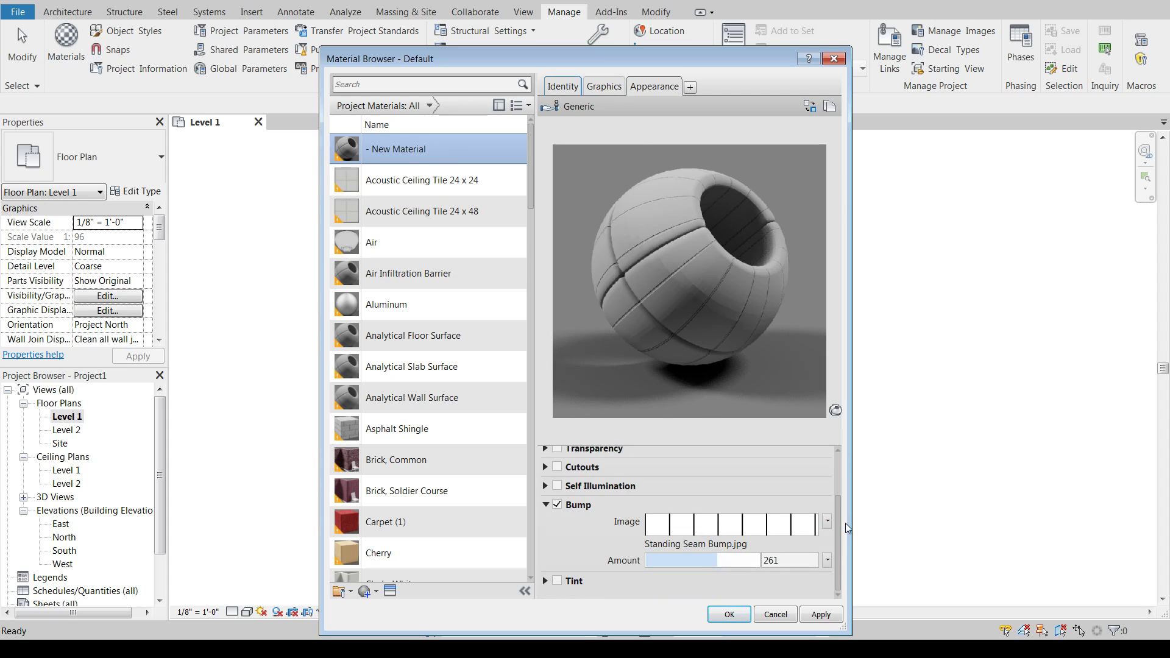